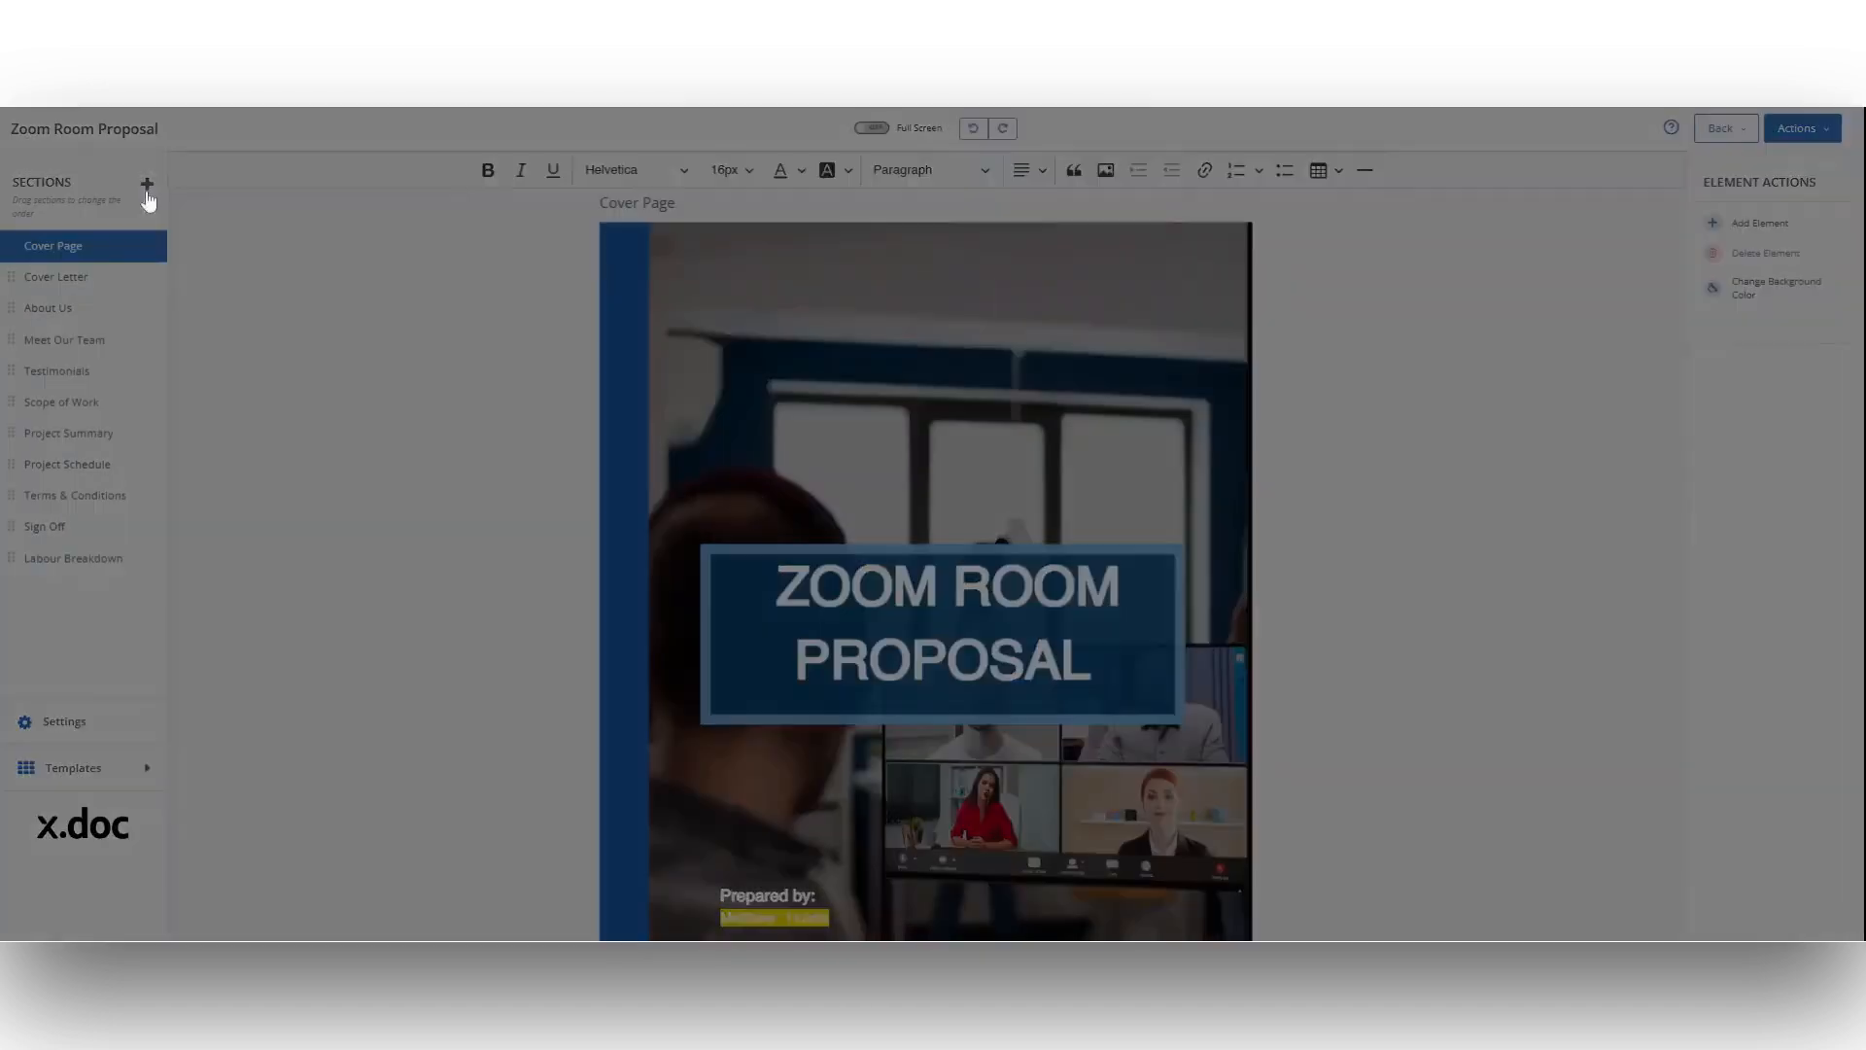
# Step: Add a Rooms & Items section to the proposal
pyautogui.click(147, 183)
pyautogui.click(813, 254)
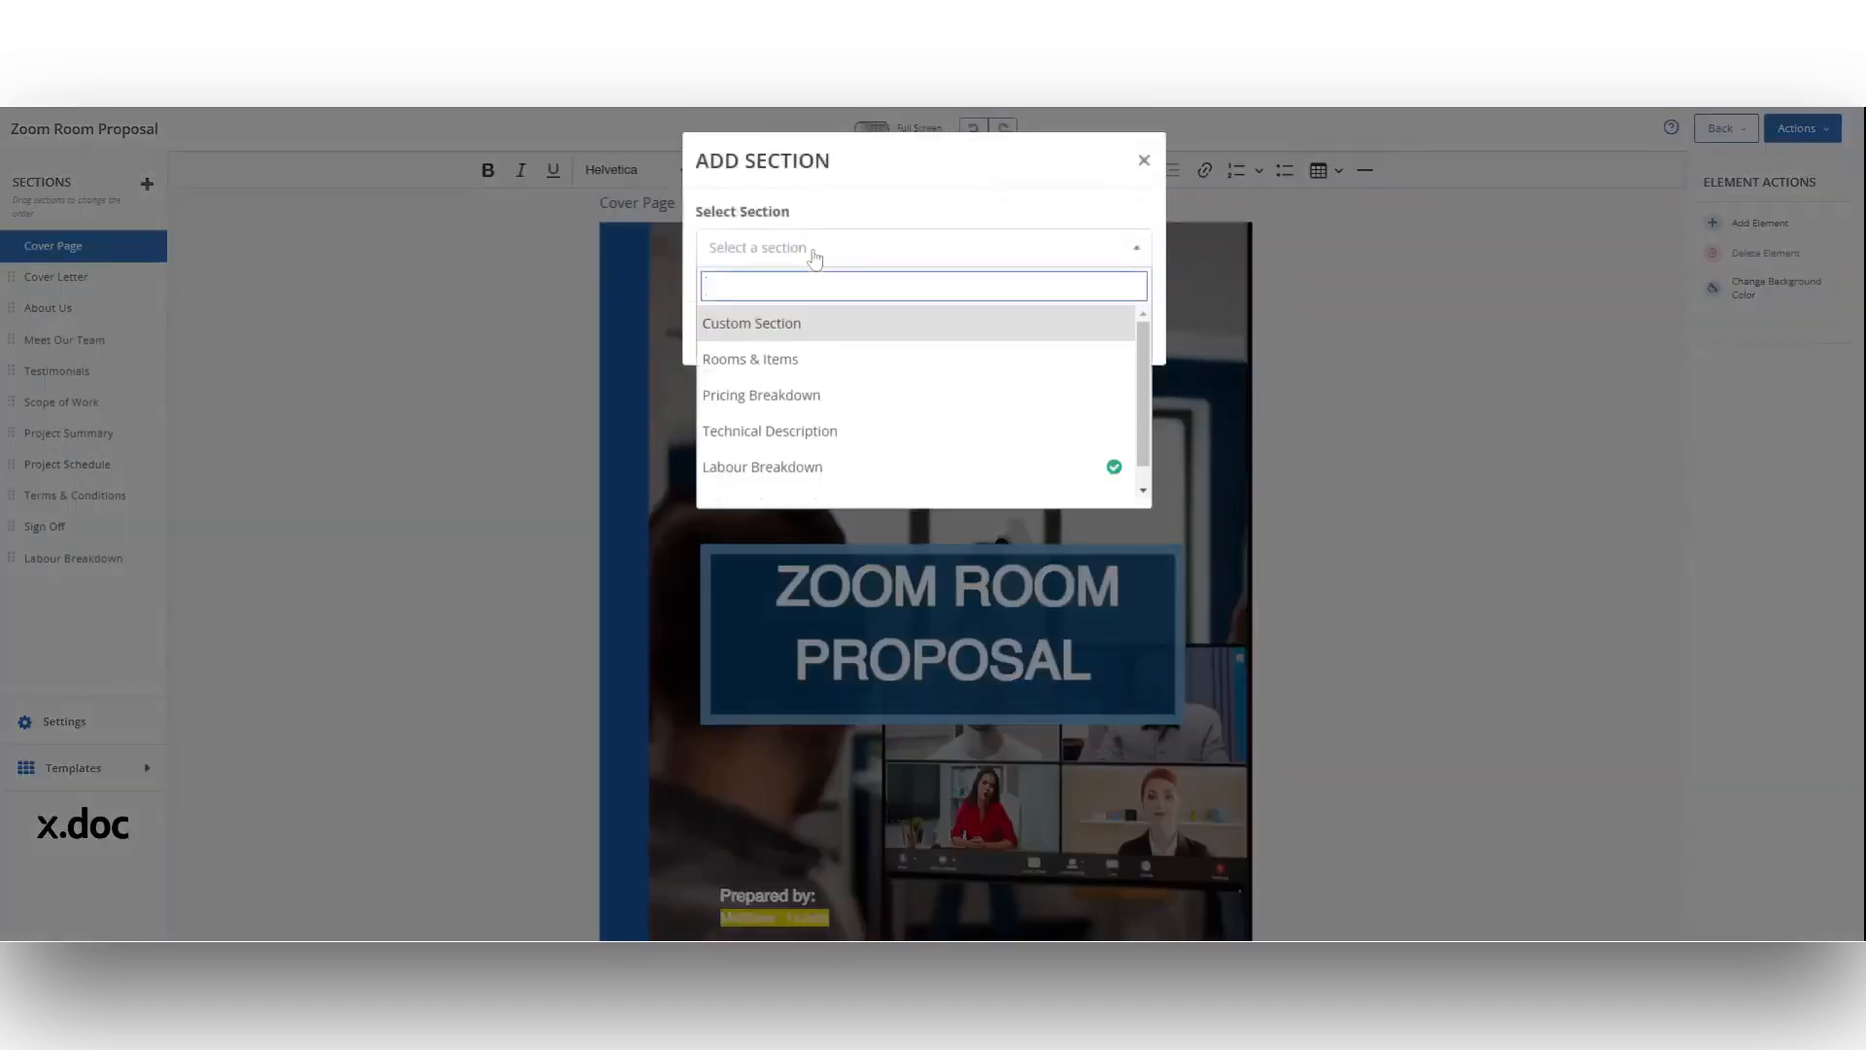
pyautogui.click(813, 360)
pyautogui.click(1084, 340)
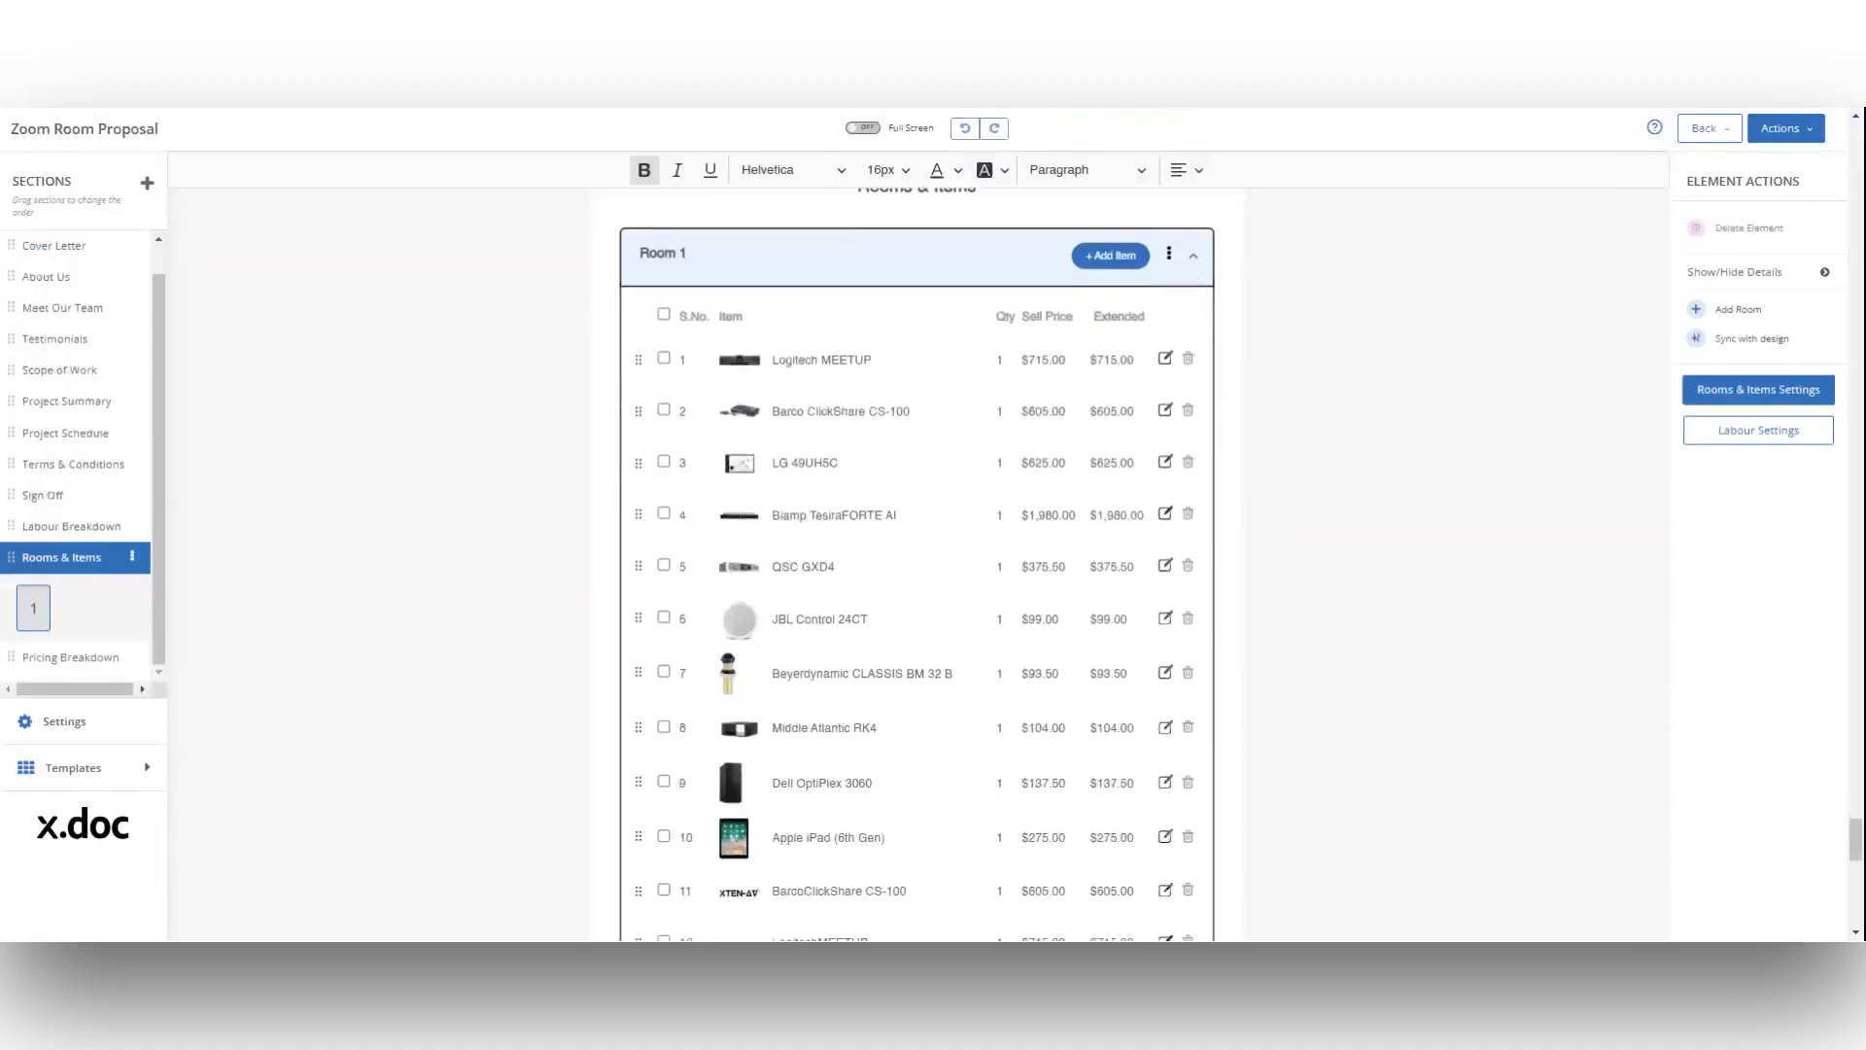
# Step: Move the Rooms & Items and Pricing Breakdown sections directly after About Us in the section order
pyautogui.click(111, 656)
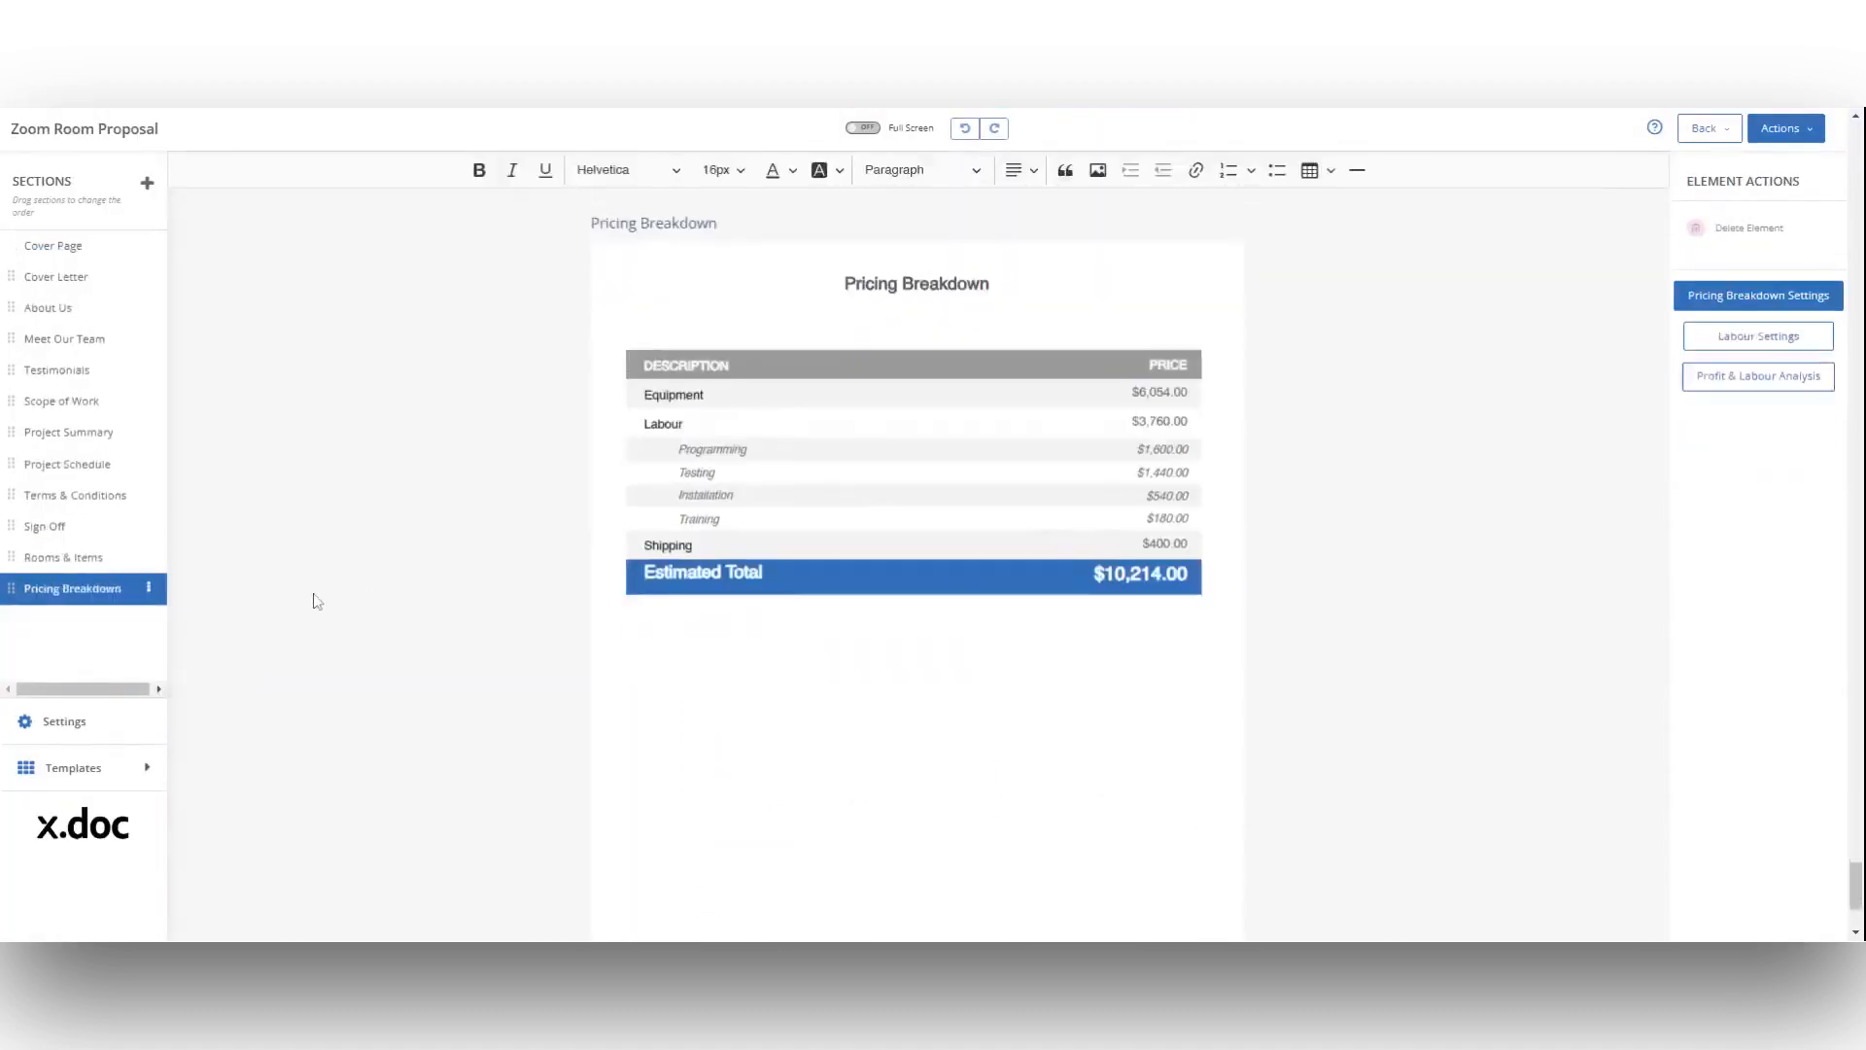
pyautogui.click(105, 566)
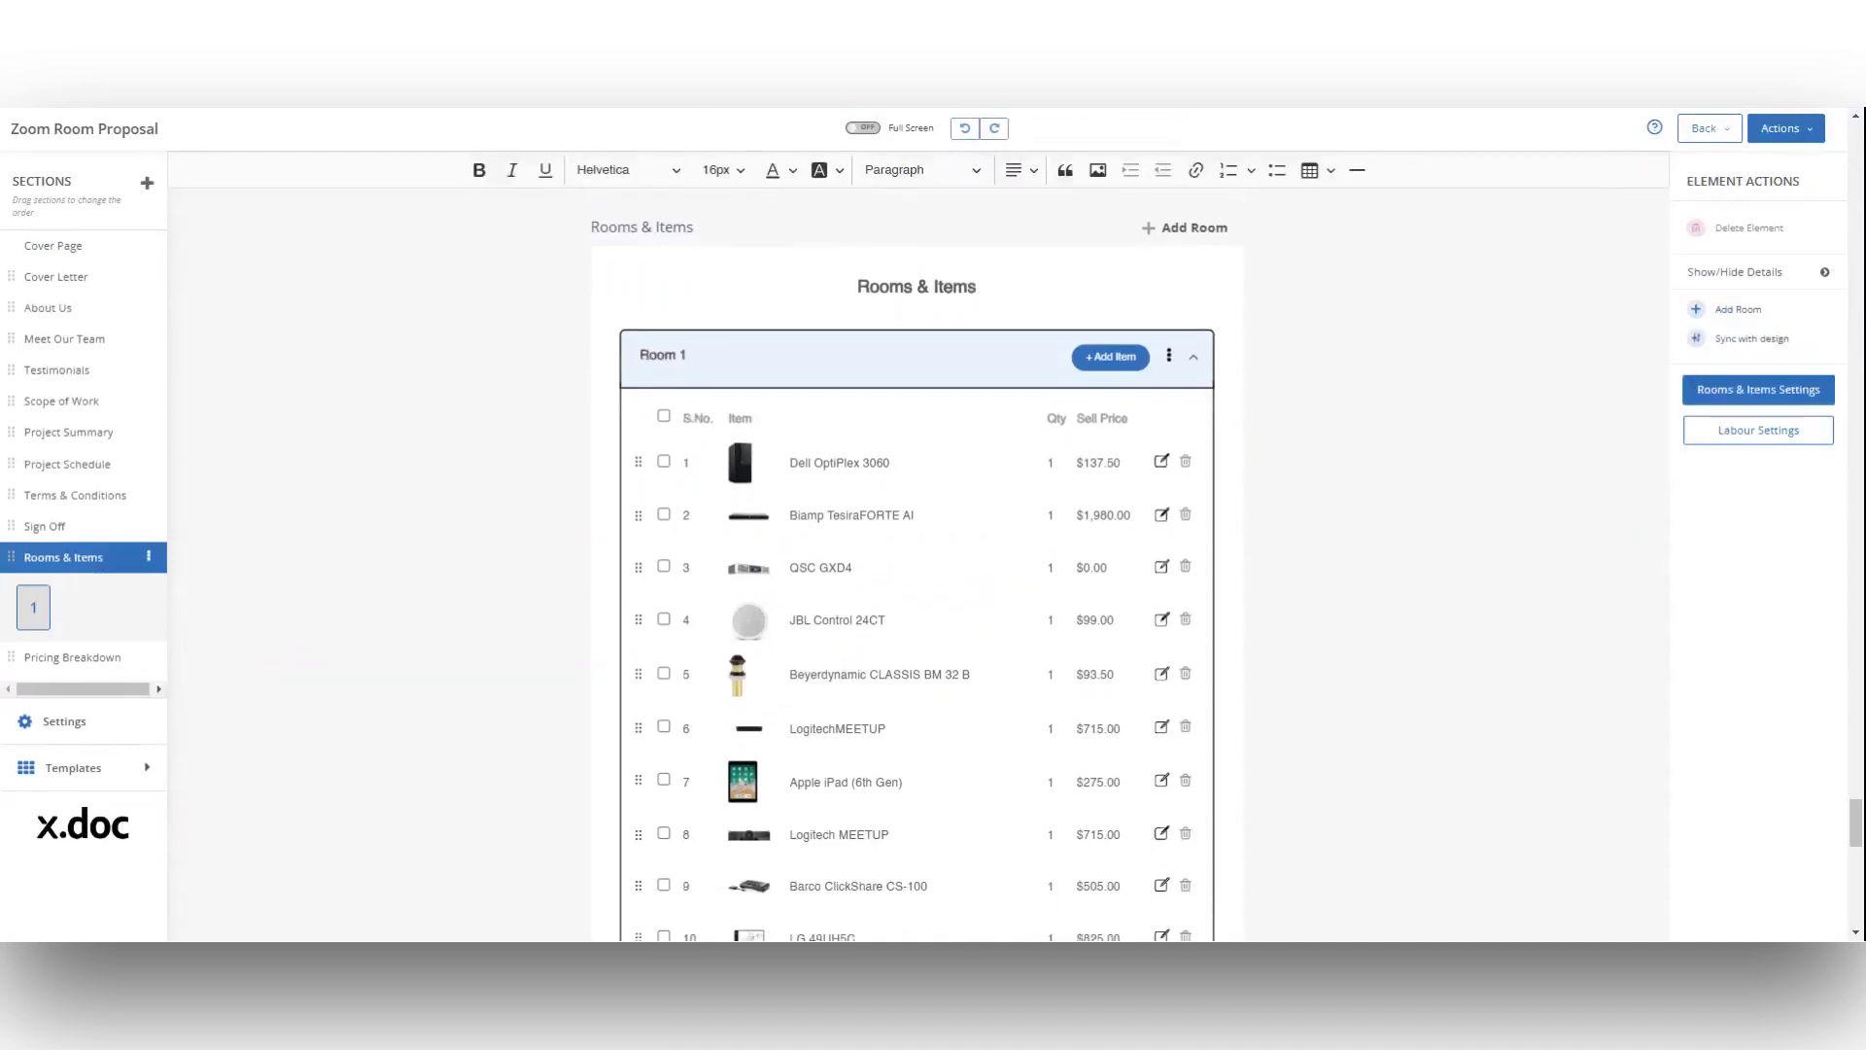
pyautogui.moveTo(10, 563); pyautogui.dragTo(10, 321)
pyautogui.moveTo(10, 654); pyautogui.dragTo(24, 432)
pyautogui.click(103, 443)
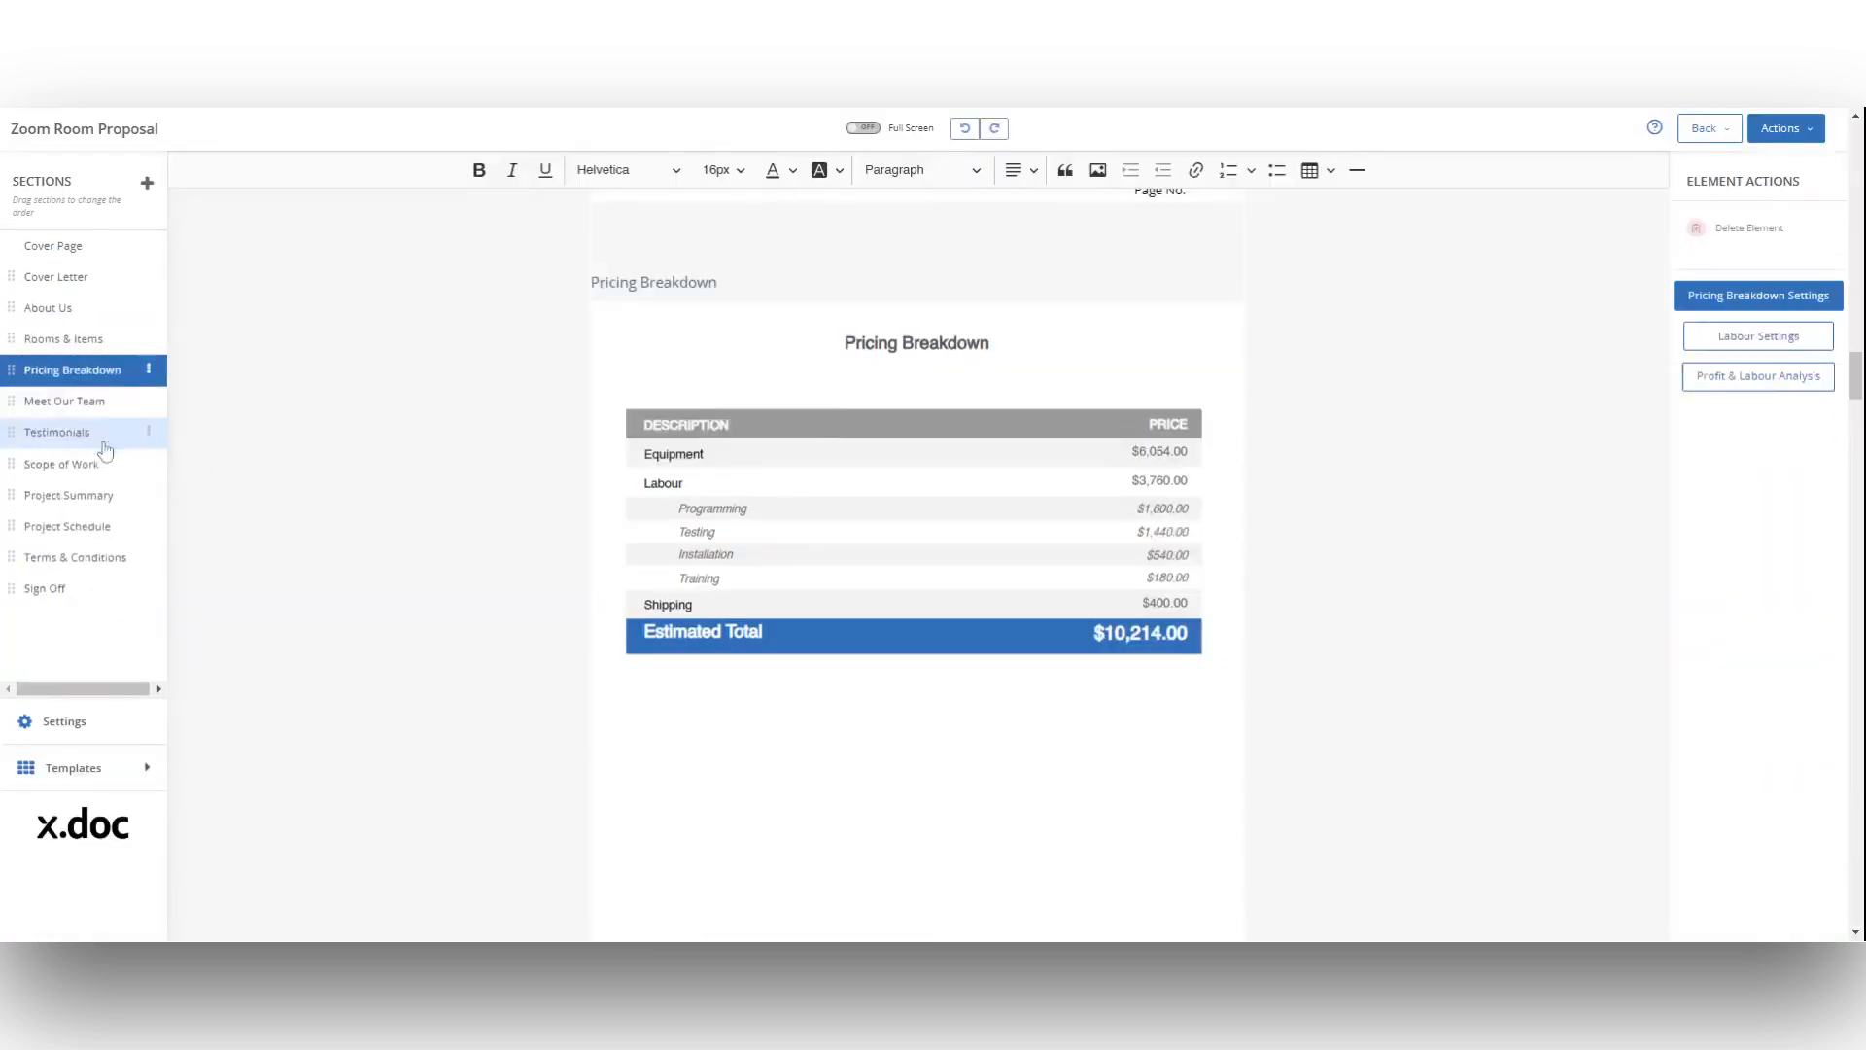
# Step: Search the product libraries for "JBL Control" and add the JBL Control 25 AV - LS to Room 1
pyautogui.click(82, 344)
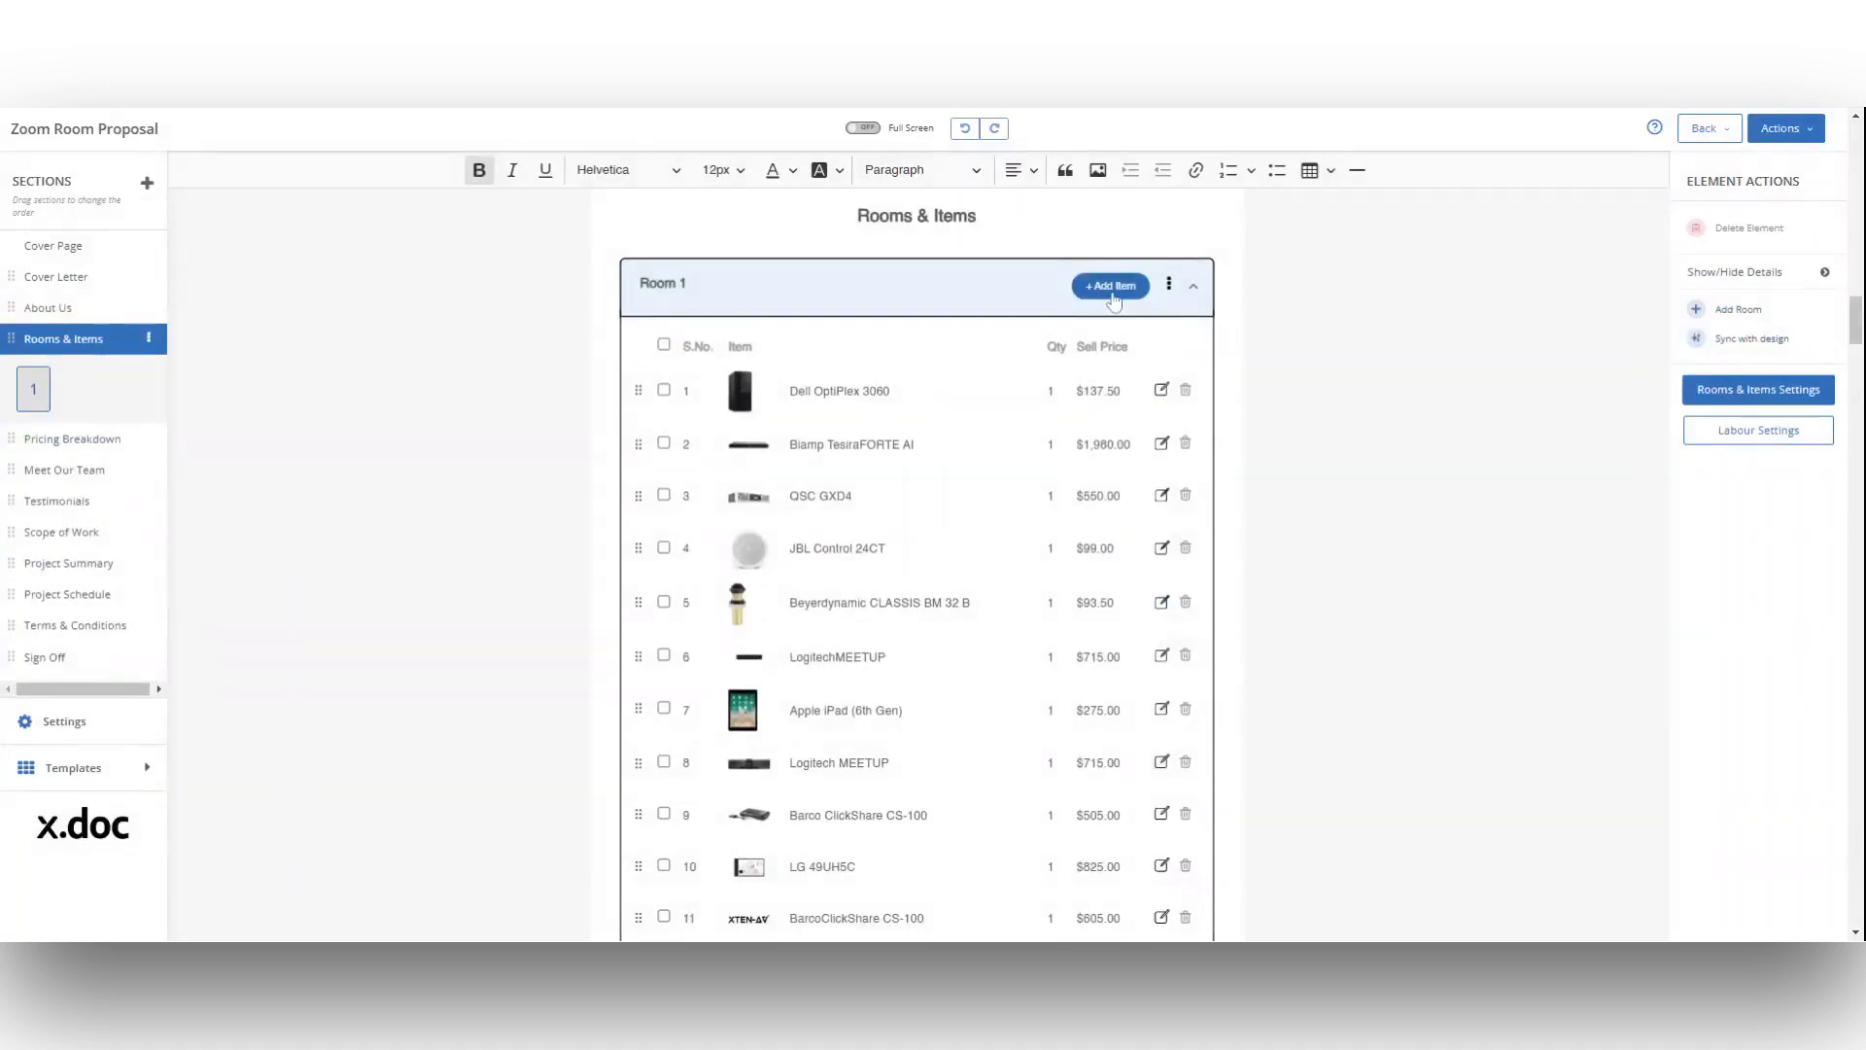
pyautogui.click(1113, 292)
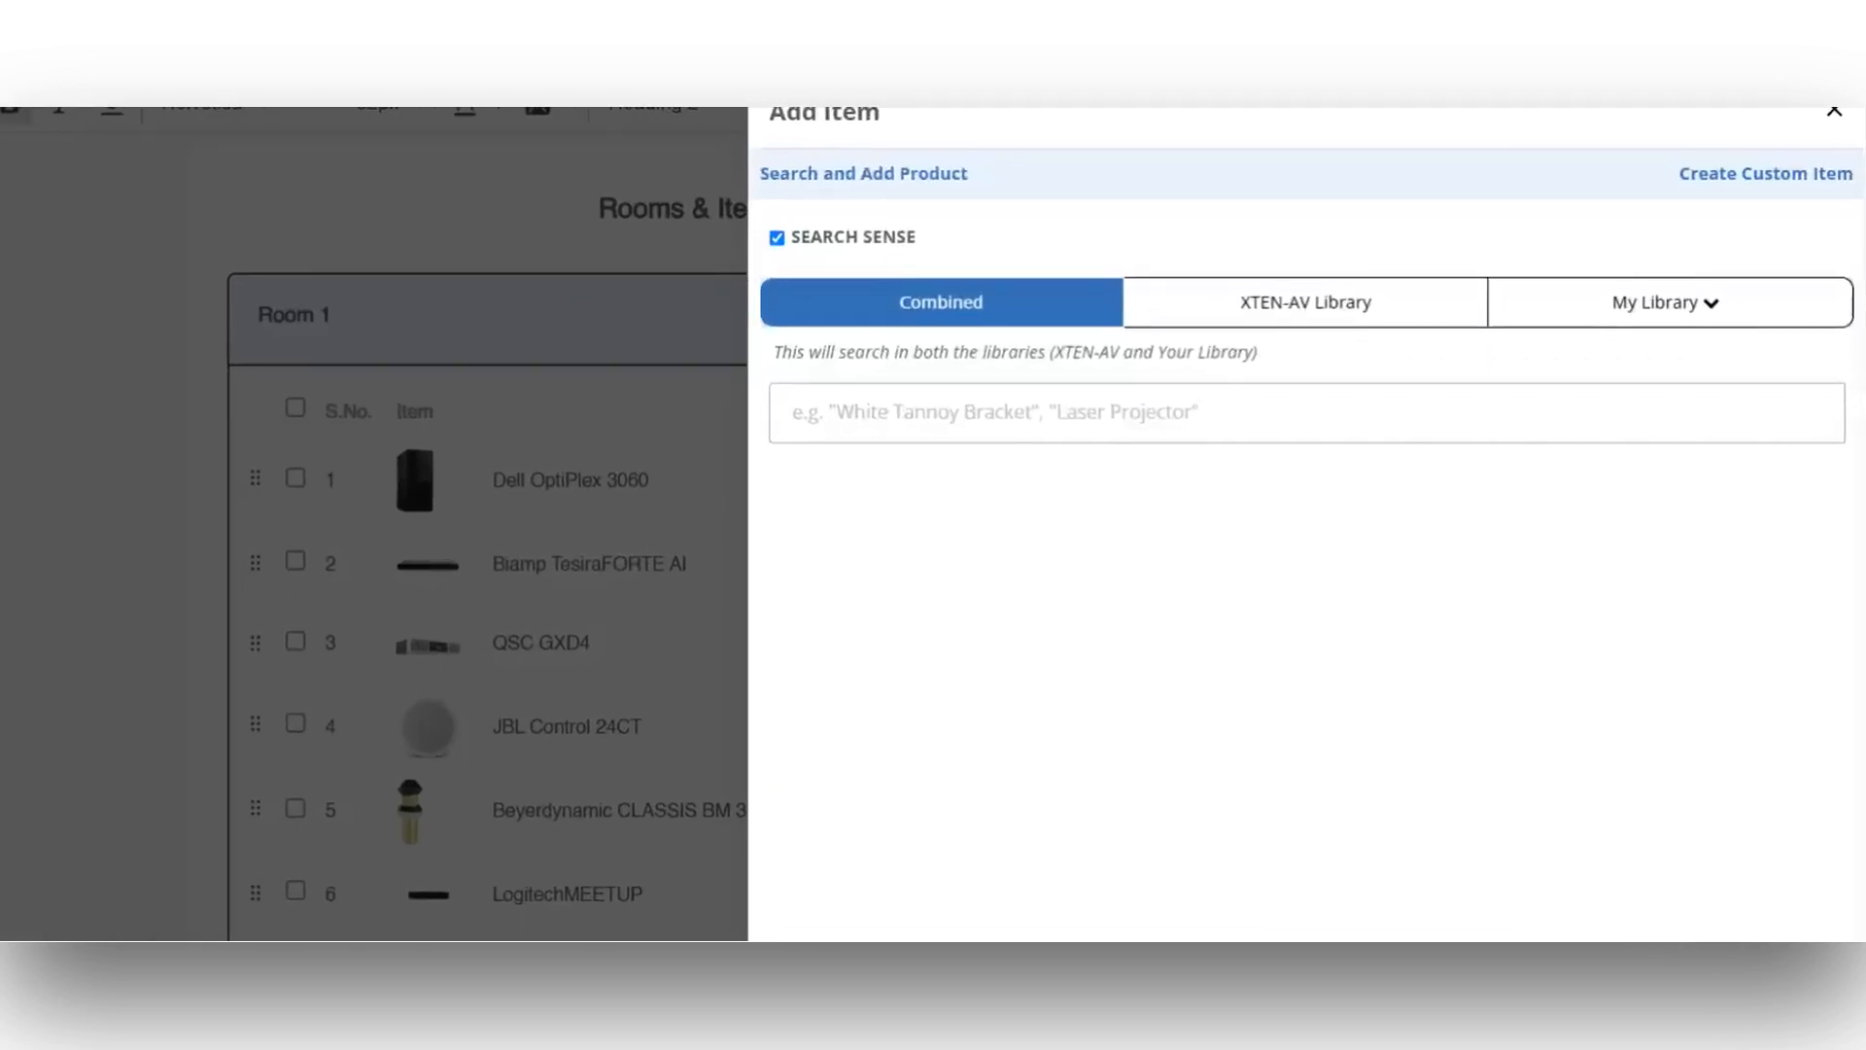
pyautogui.write('JBL Control')
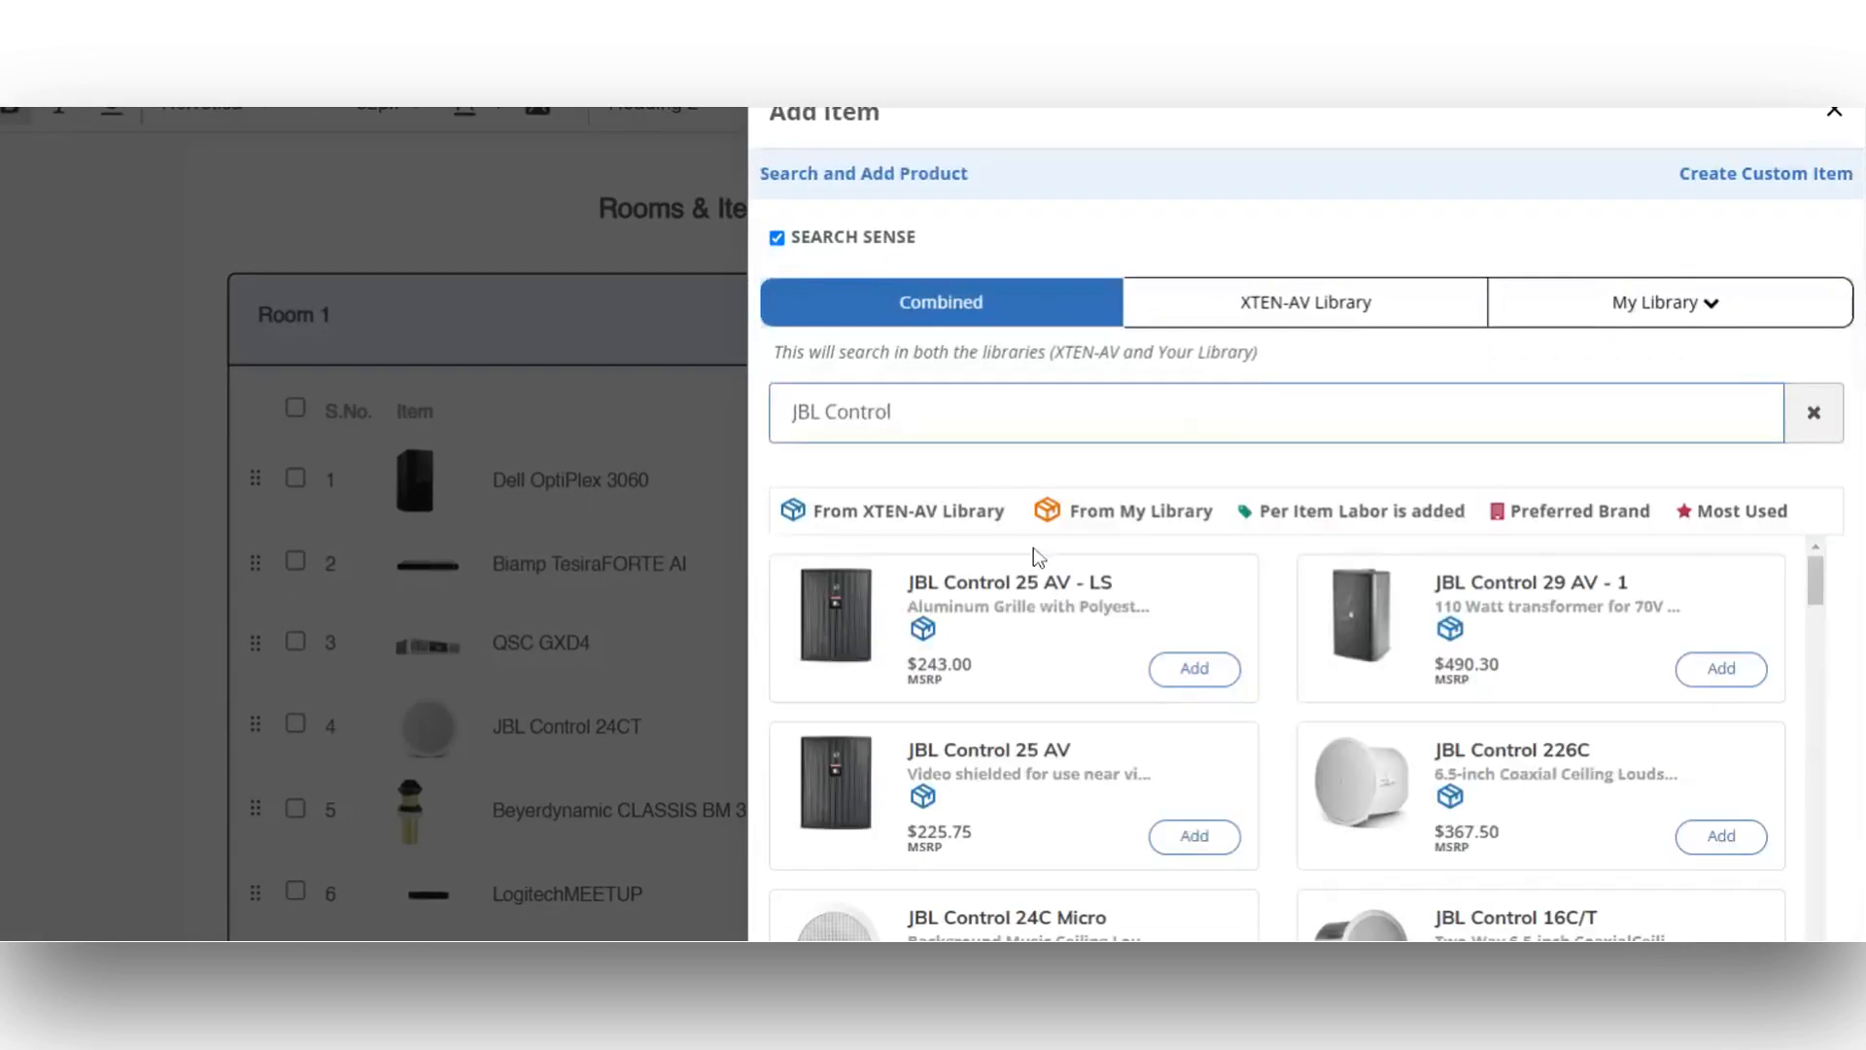
pyautogui.click(1190, 681)
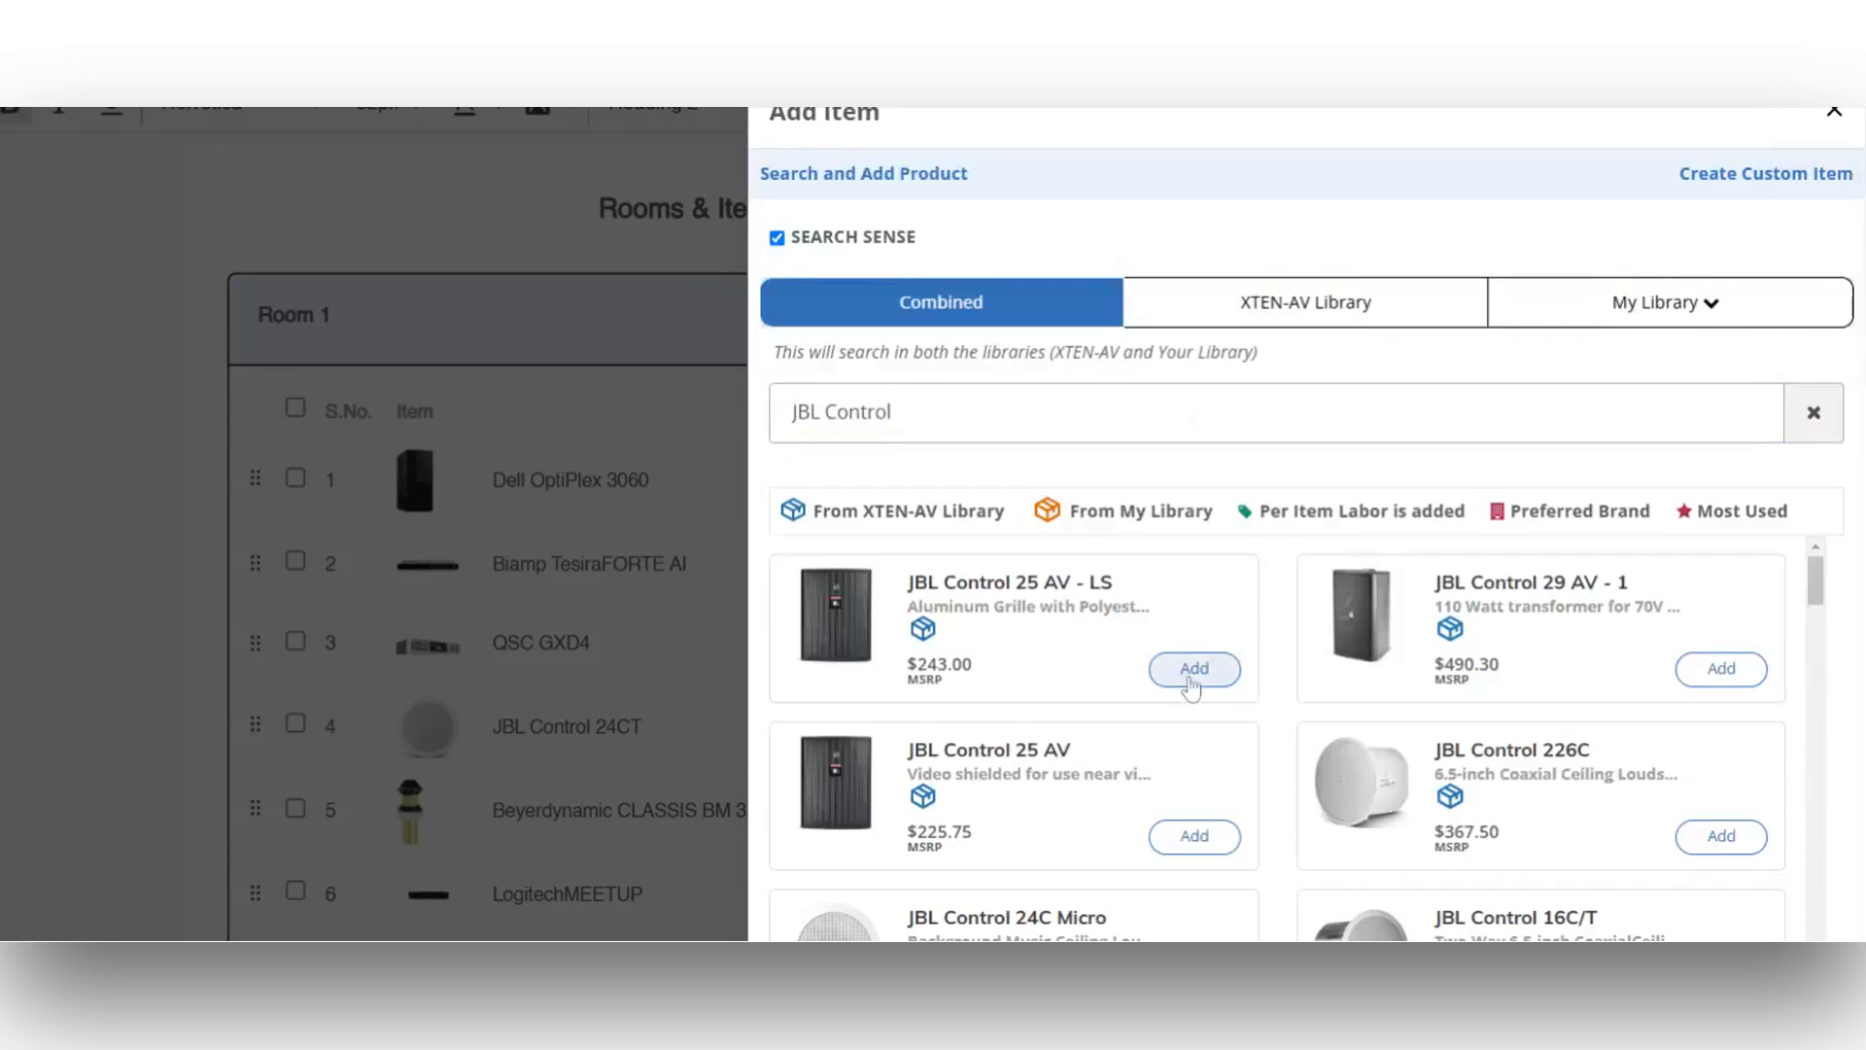
pyautogui.click(1814, 115)
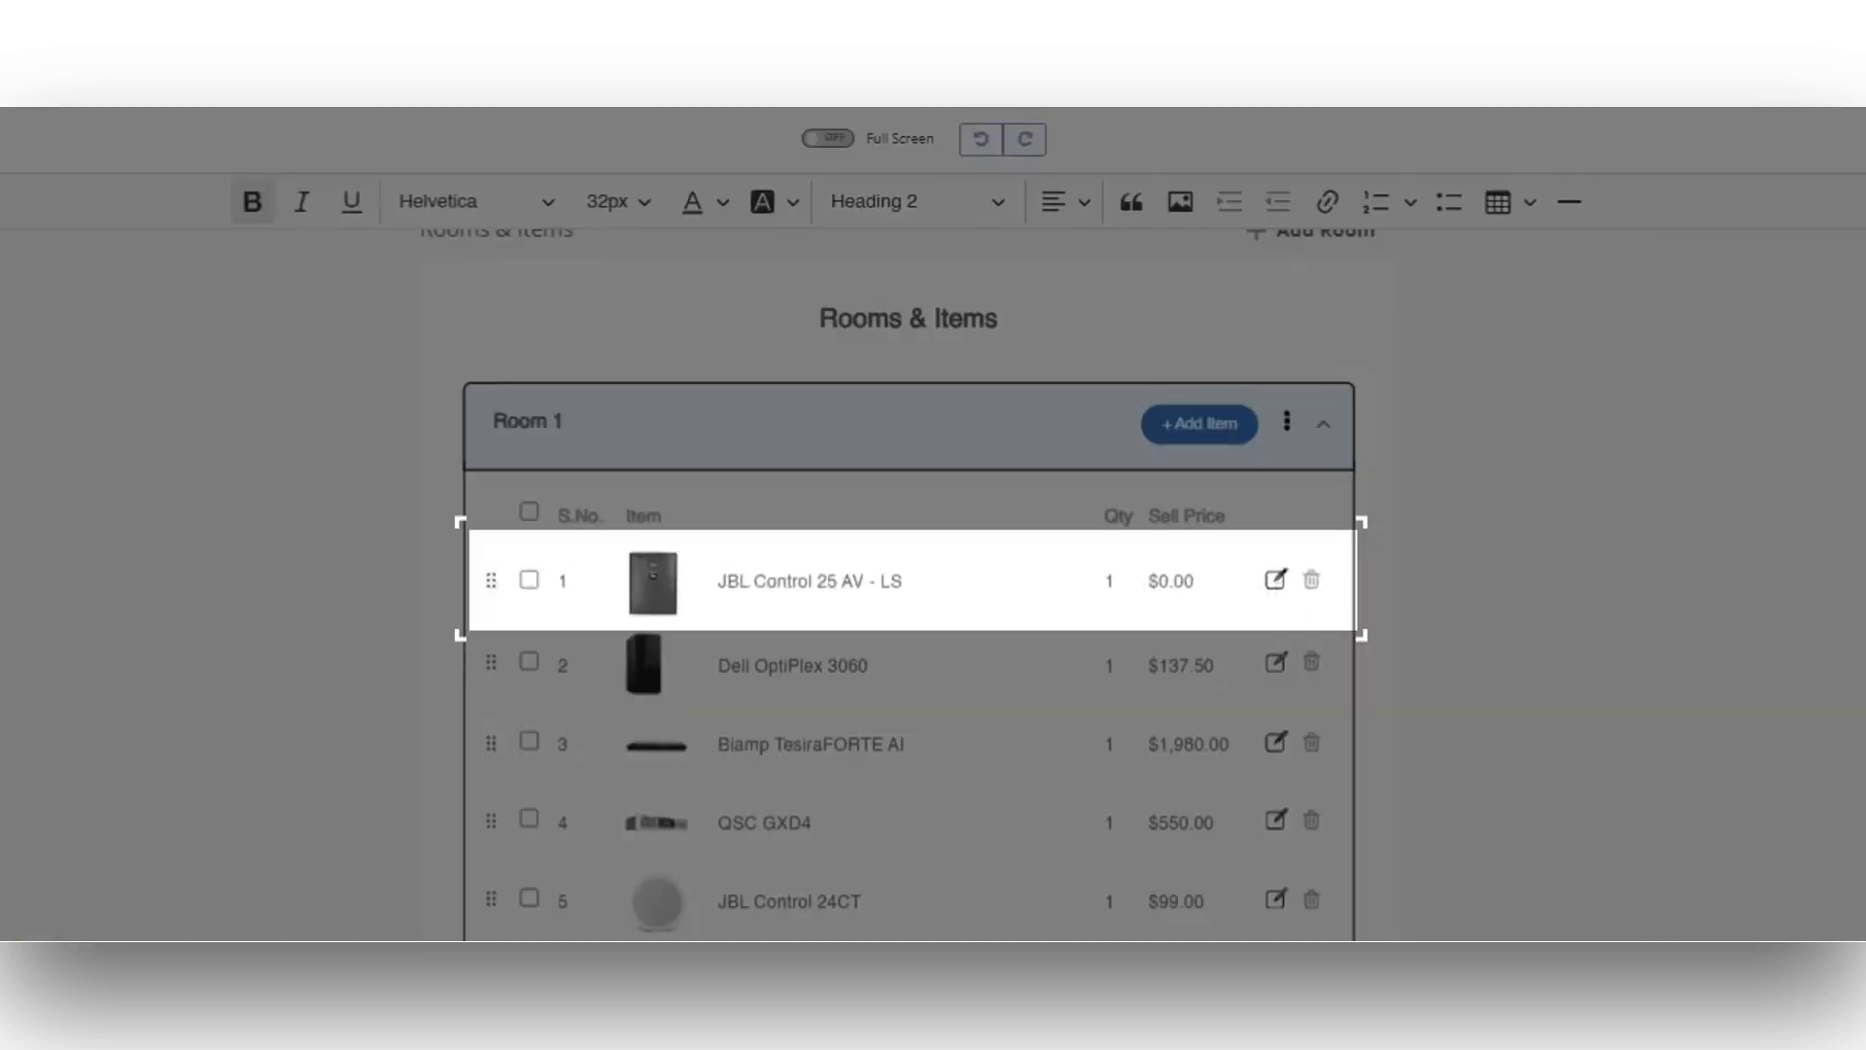
# Step: Set the selling price of the JBL Control 25 AV - LS in Room 1 to 235.00 USD
pyautogui.click(1276, 579)
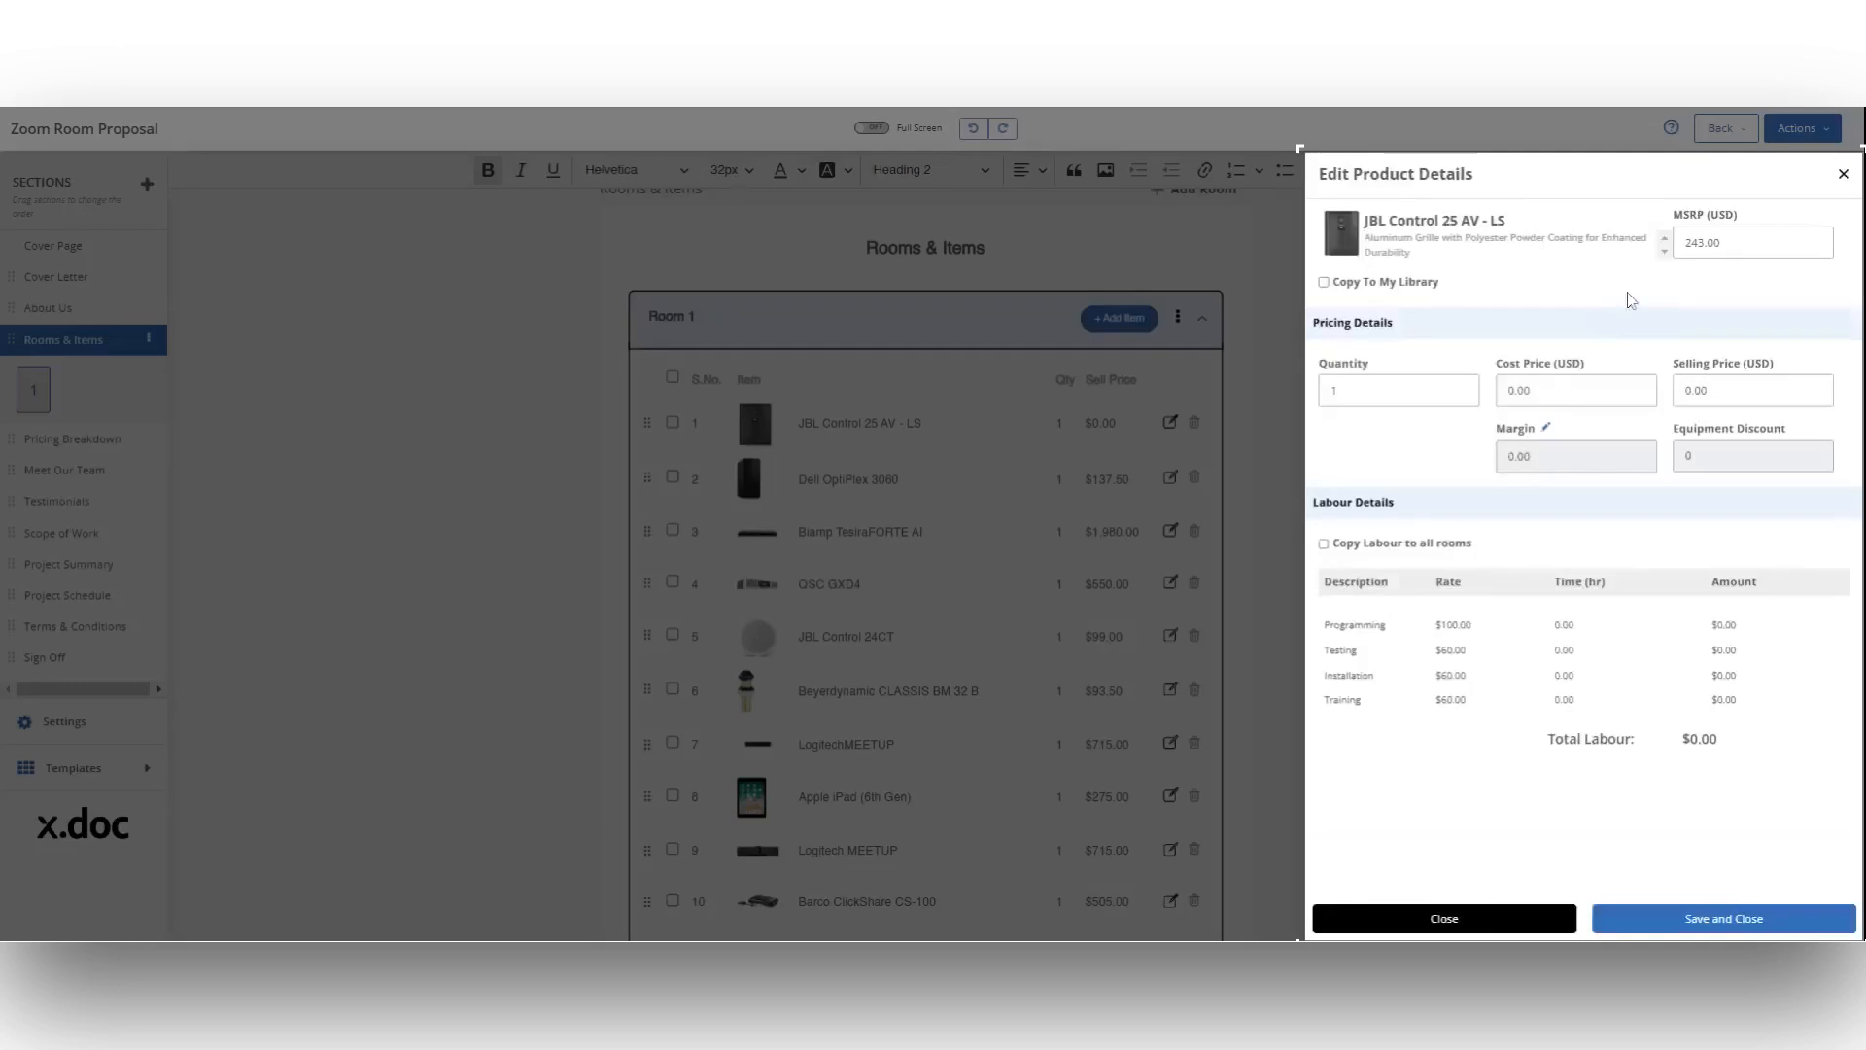
pyautogui.click(1709, 390)
pyautogui.hotkey('ctrl', 'a')
pyautogui.write('235.00')
pyautogui.click(1664, 512)
# Step: Give the JBL Control 25 AV - LS 1.00 hour of programming and 2.00 hours of installation labour, and save the product details
pyautogui.click(1633, 624)
pyautogui.hotkey('ctrl', 'a')
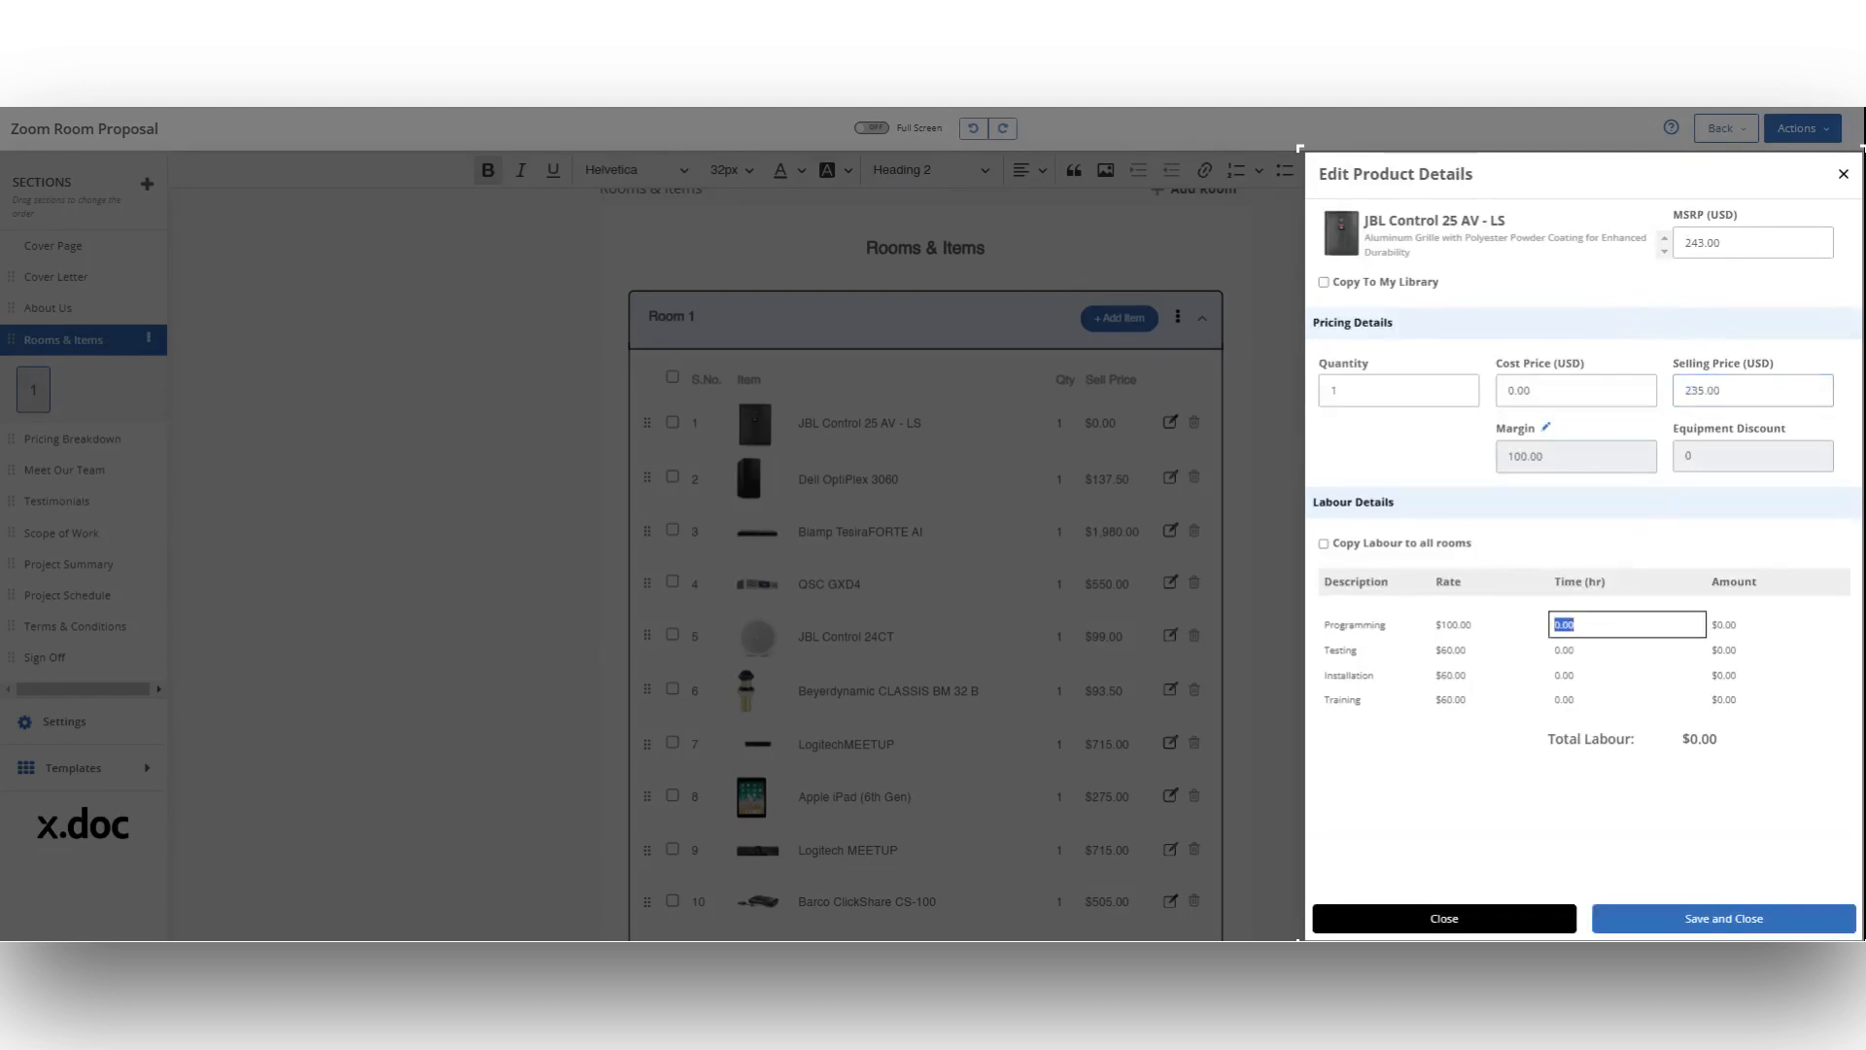
pyautogui.write('1.00')
pyautogui.press('Tab')
pyautogui.press('Tab')
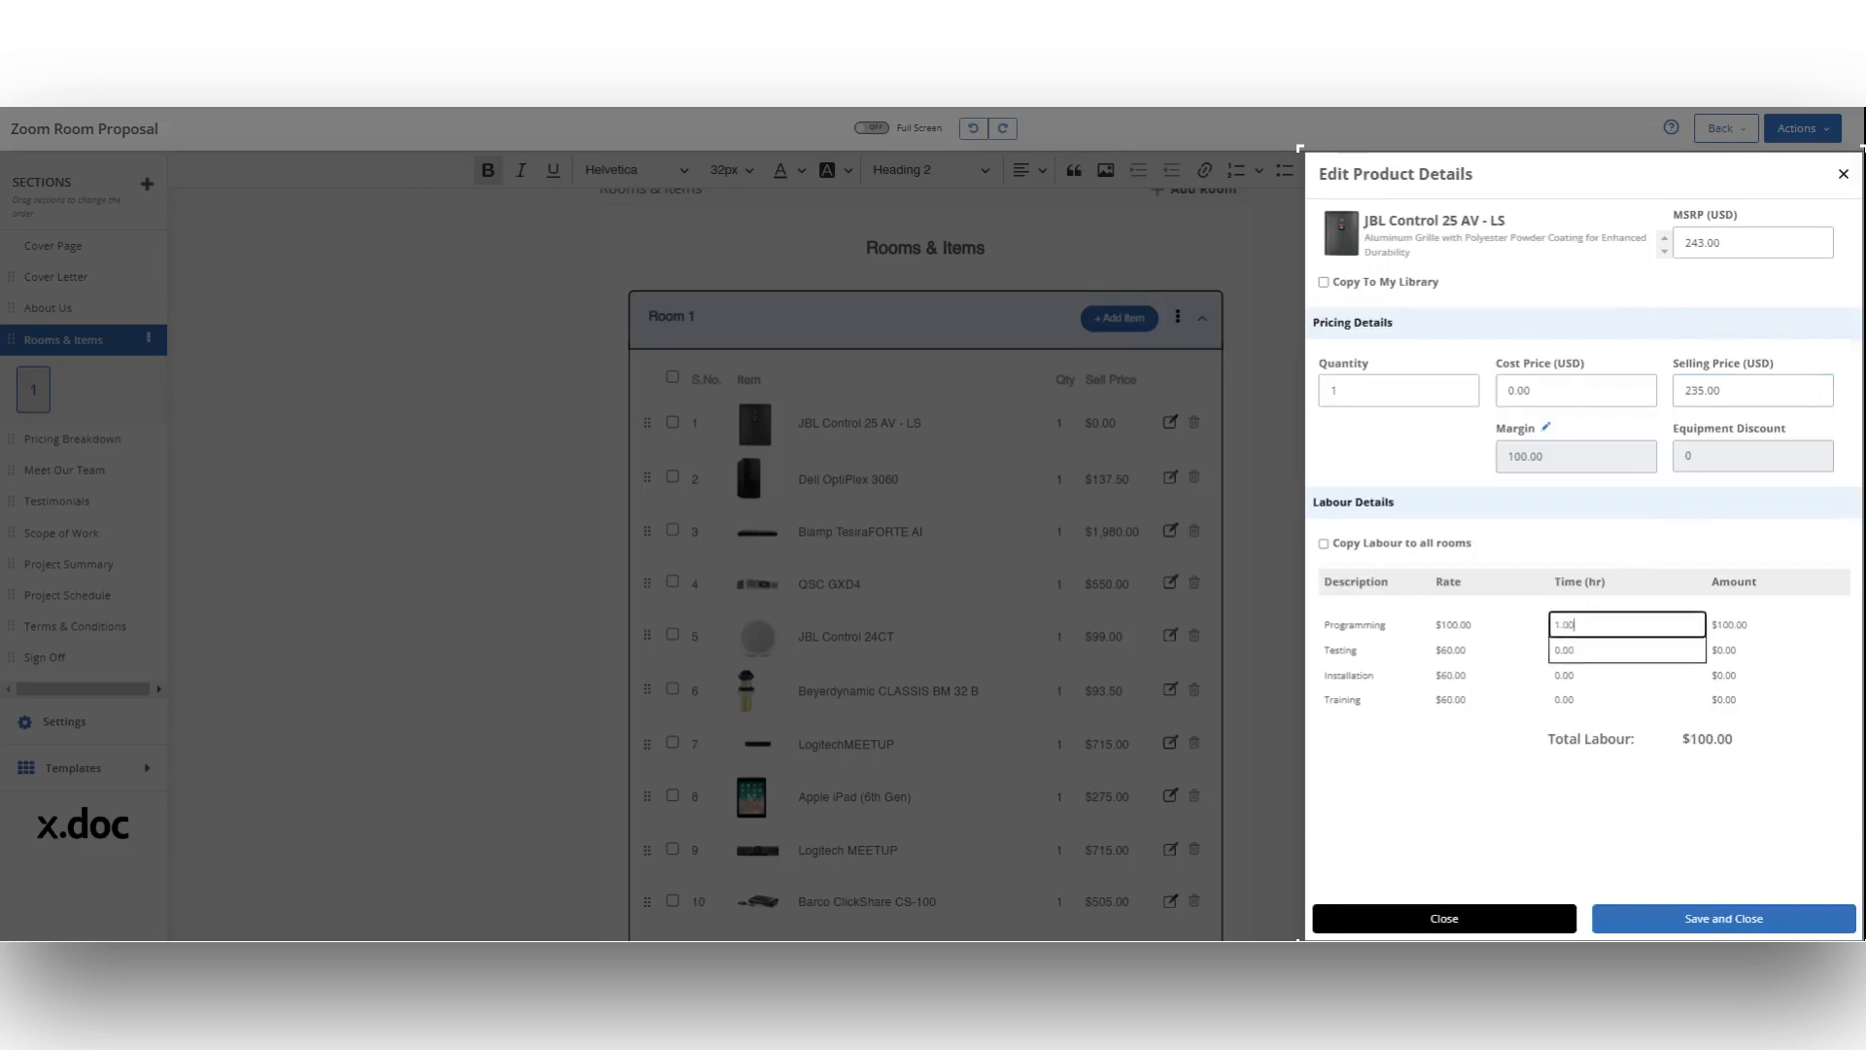
pyautogui.hotkey('ctrl', 'a')
pyautogui.write('2.00')
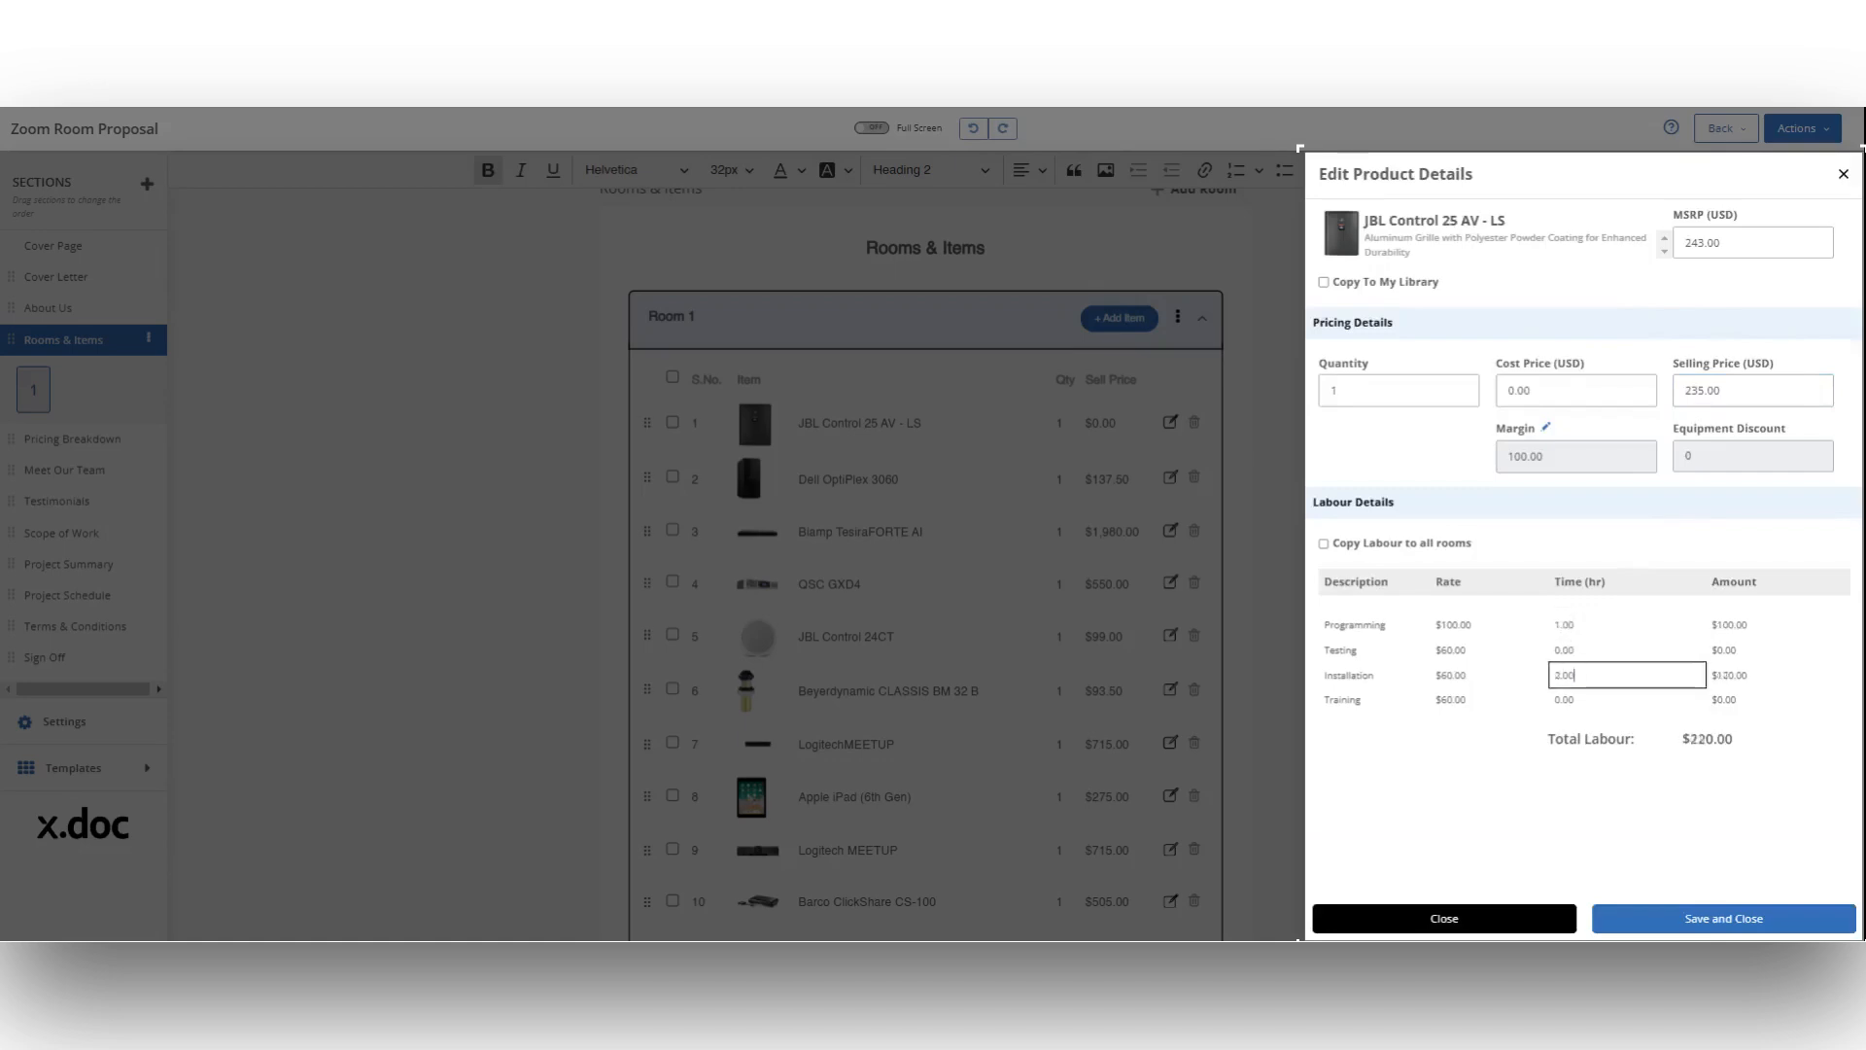
pyautogui.click(1579, 799)
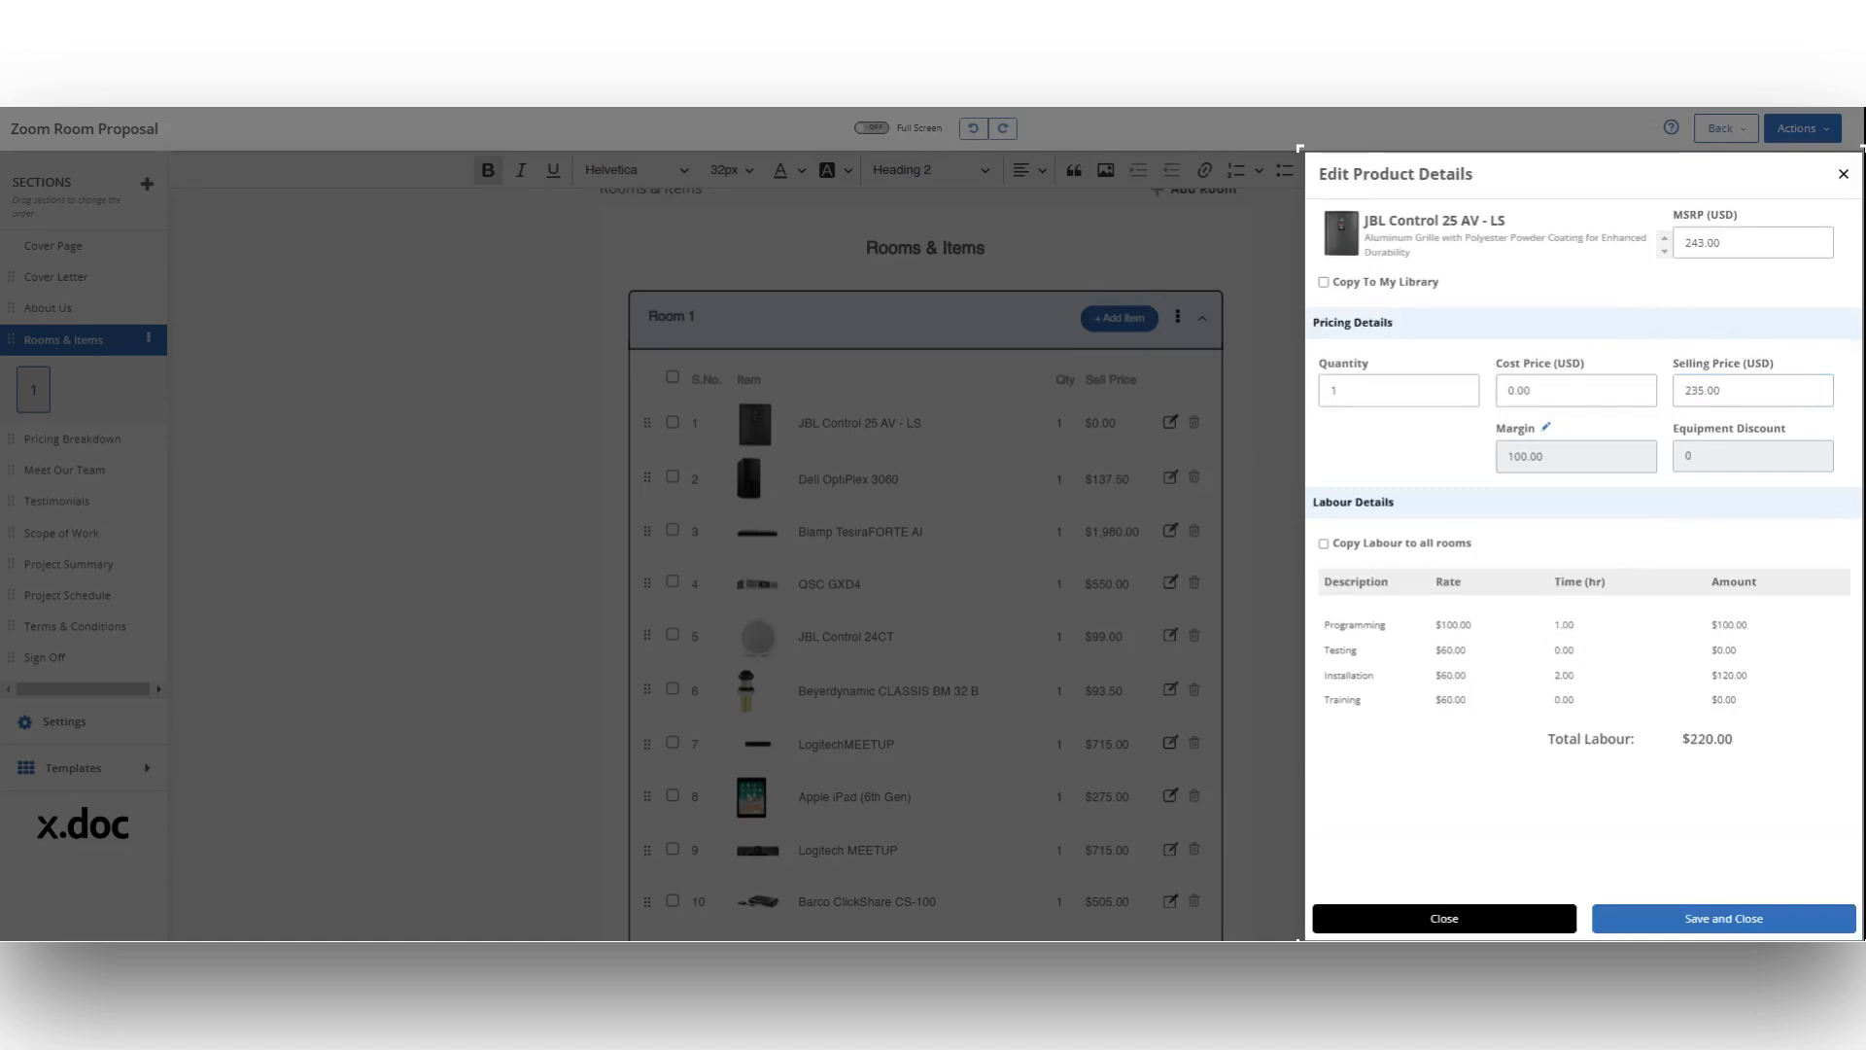
pyautogui.click(1717, 925)
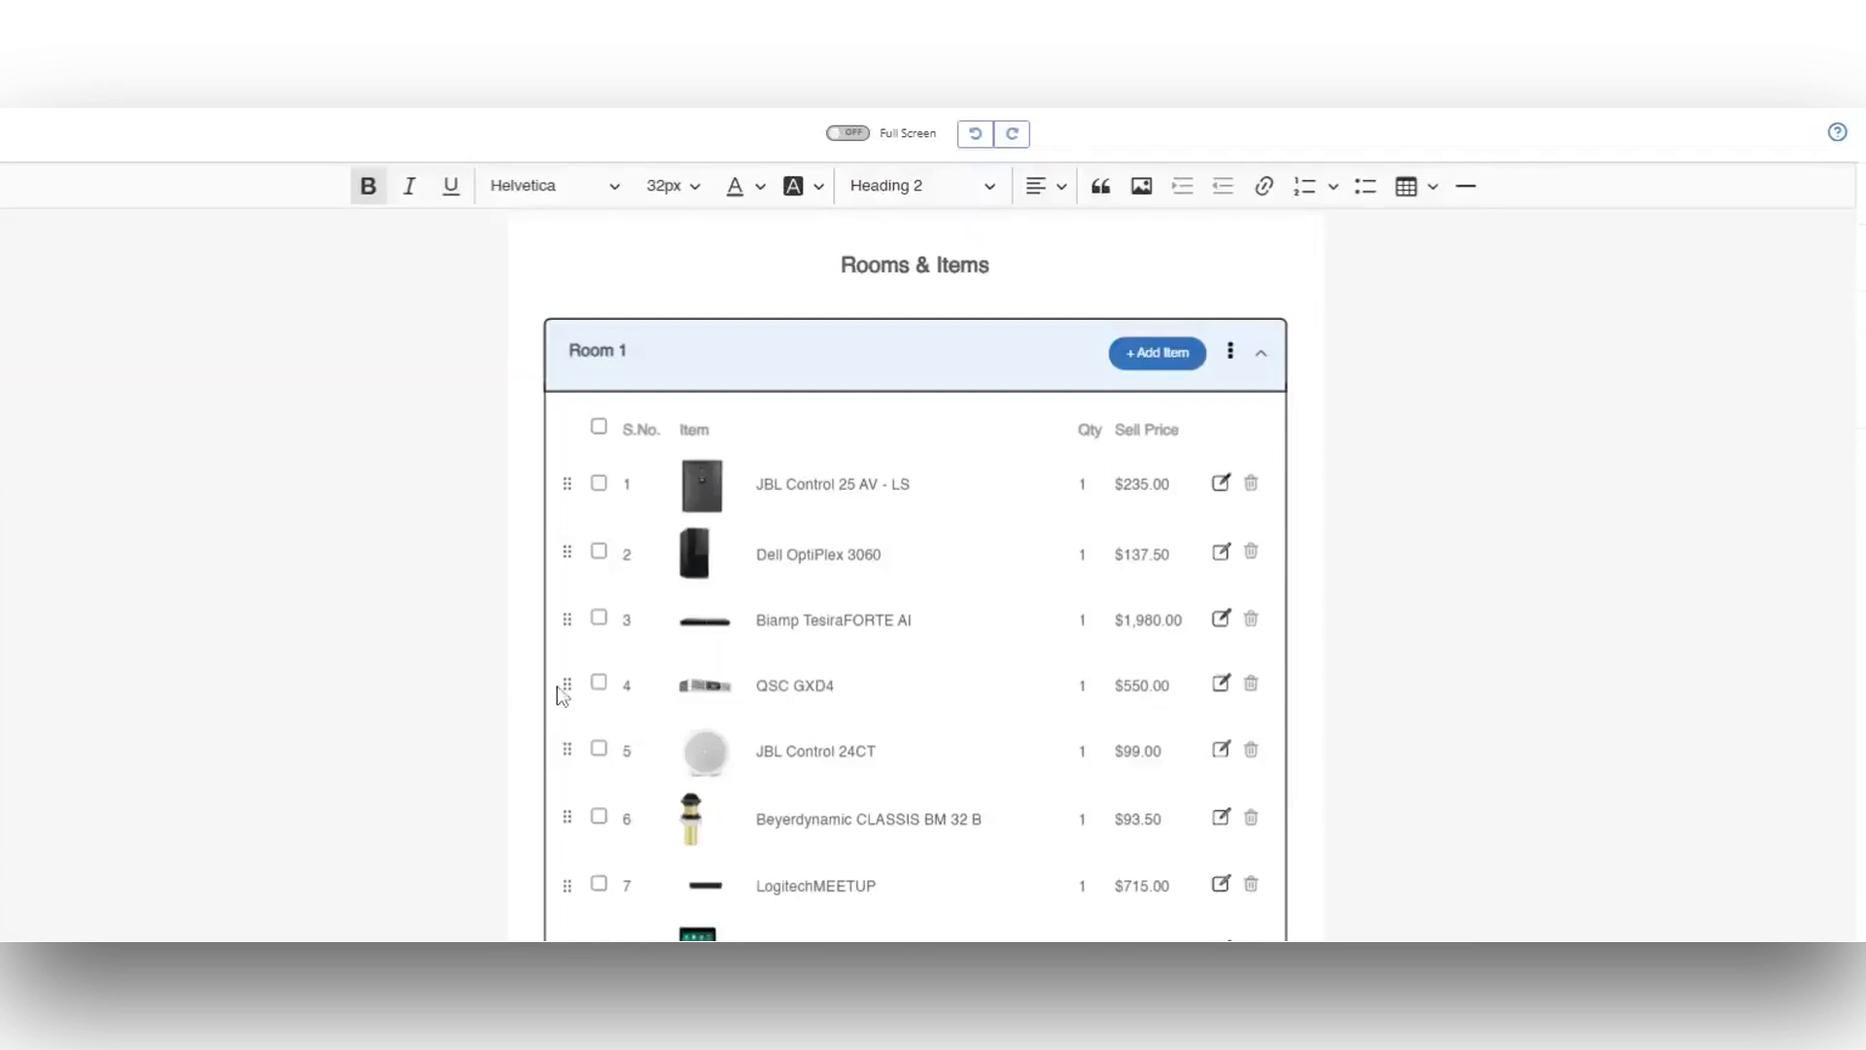
# Step: Move the QSC GXD4 to the first place in Room 1's item list
pyautogui.moveTo(572, 675); pyautogui.dragTo(563, 481)
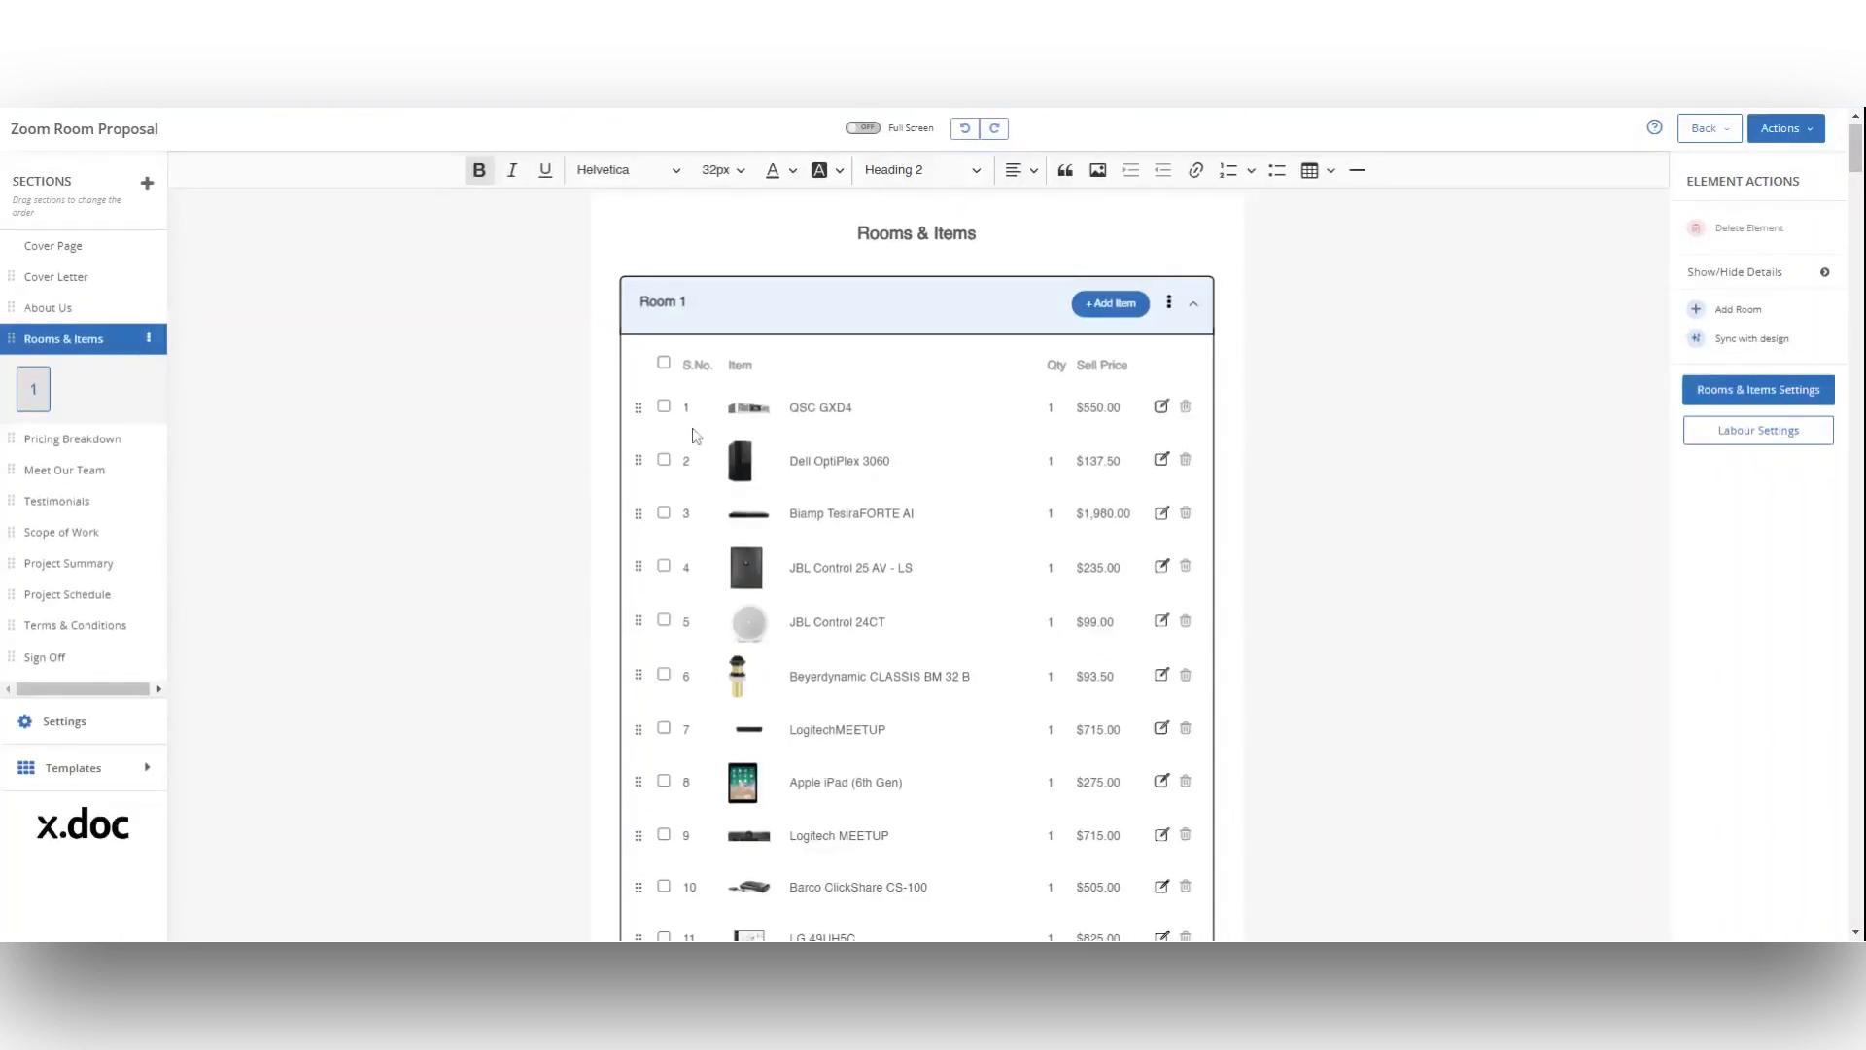
# Step: Select all items in Room 1 and clear the selection again
pyautogui.click(664, 405)
pyautogui.click(664, 459)
pyautogui.click(665, 363)
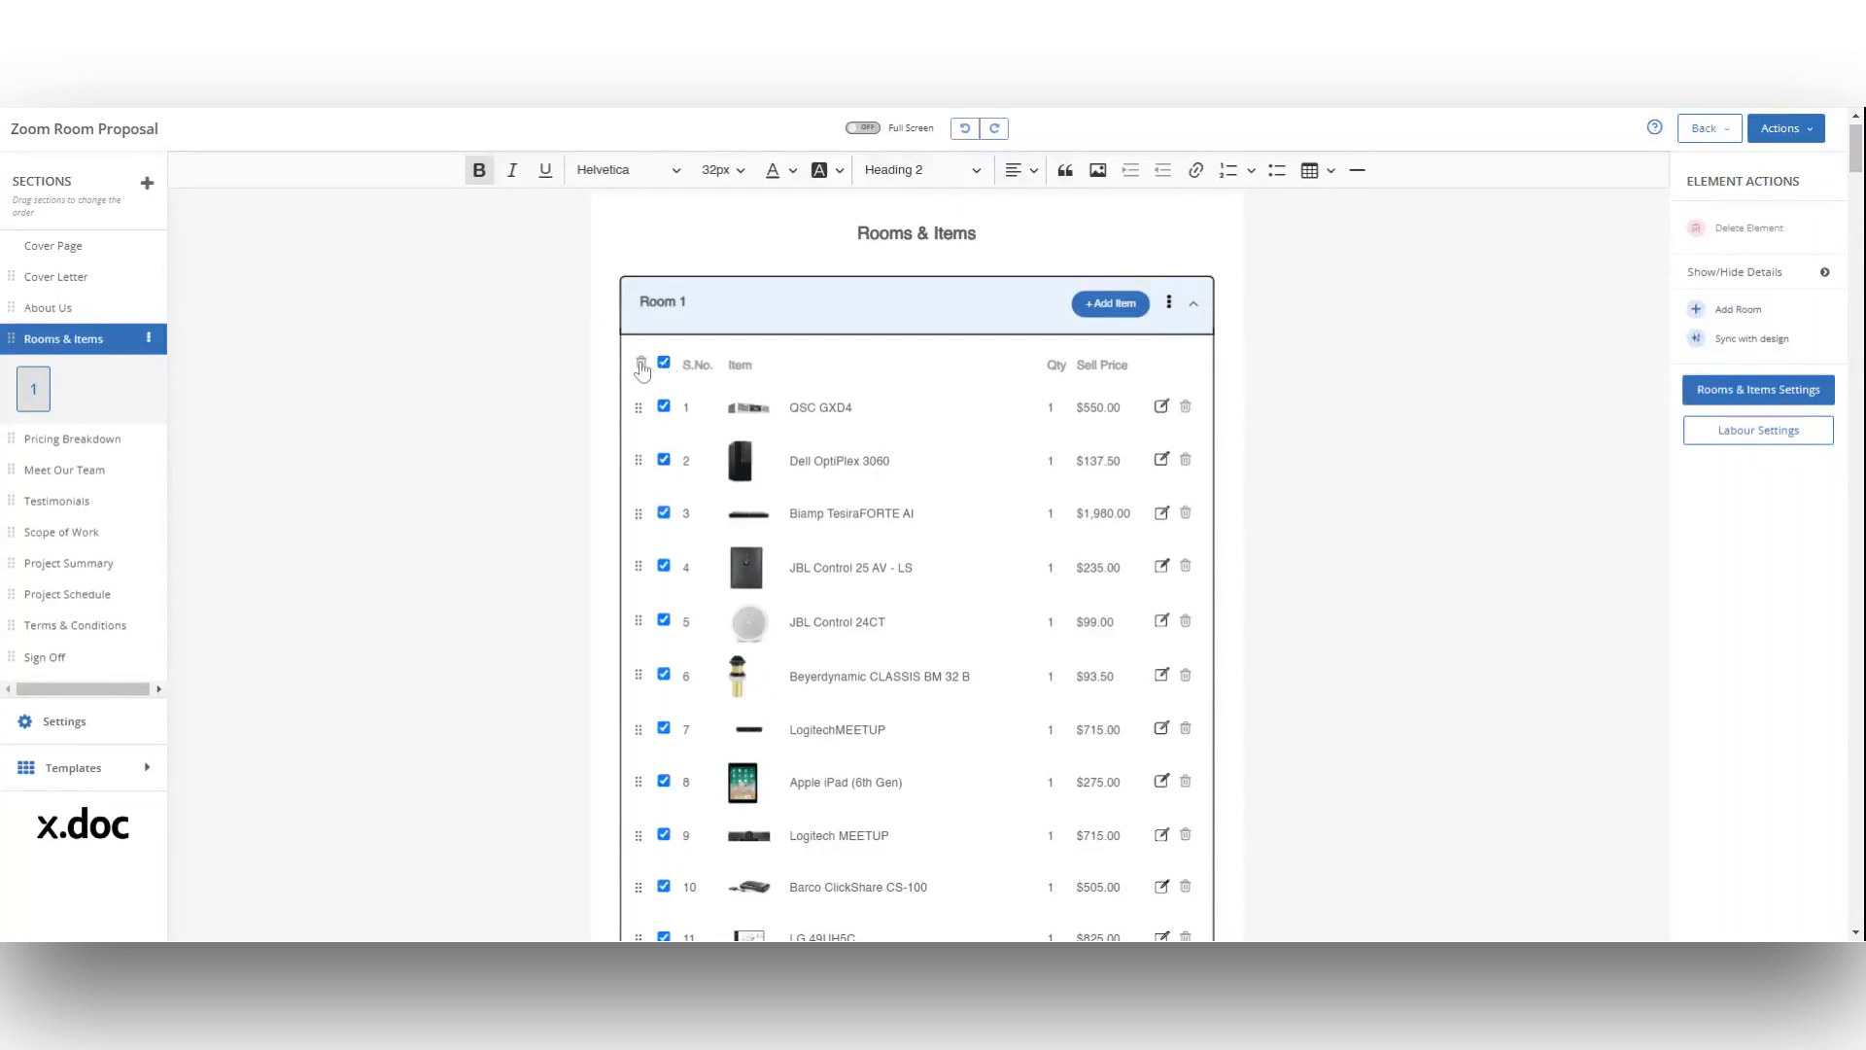
pyautogui.click(665, 362)
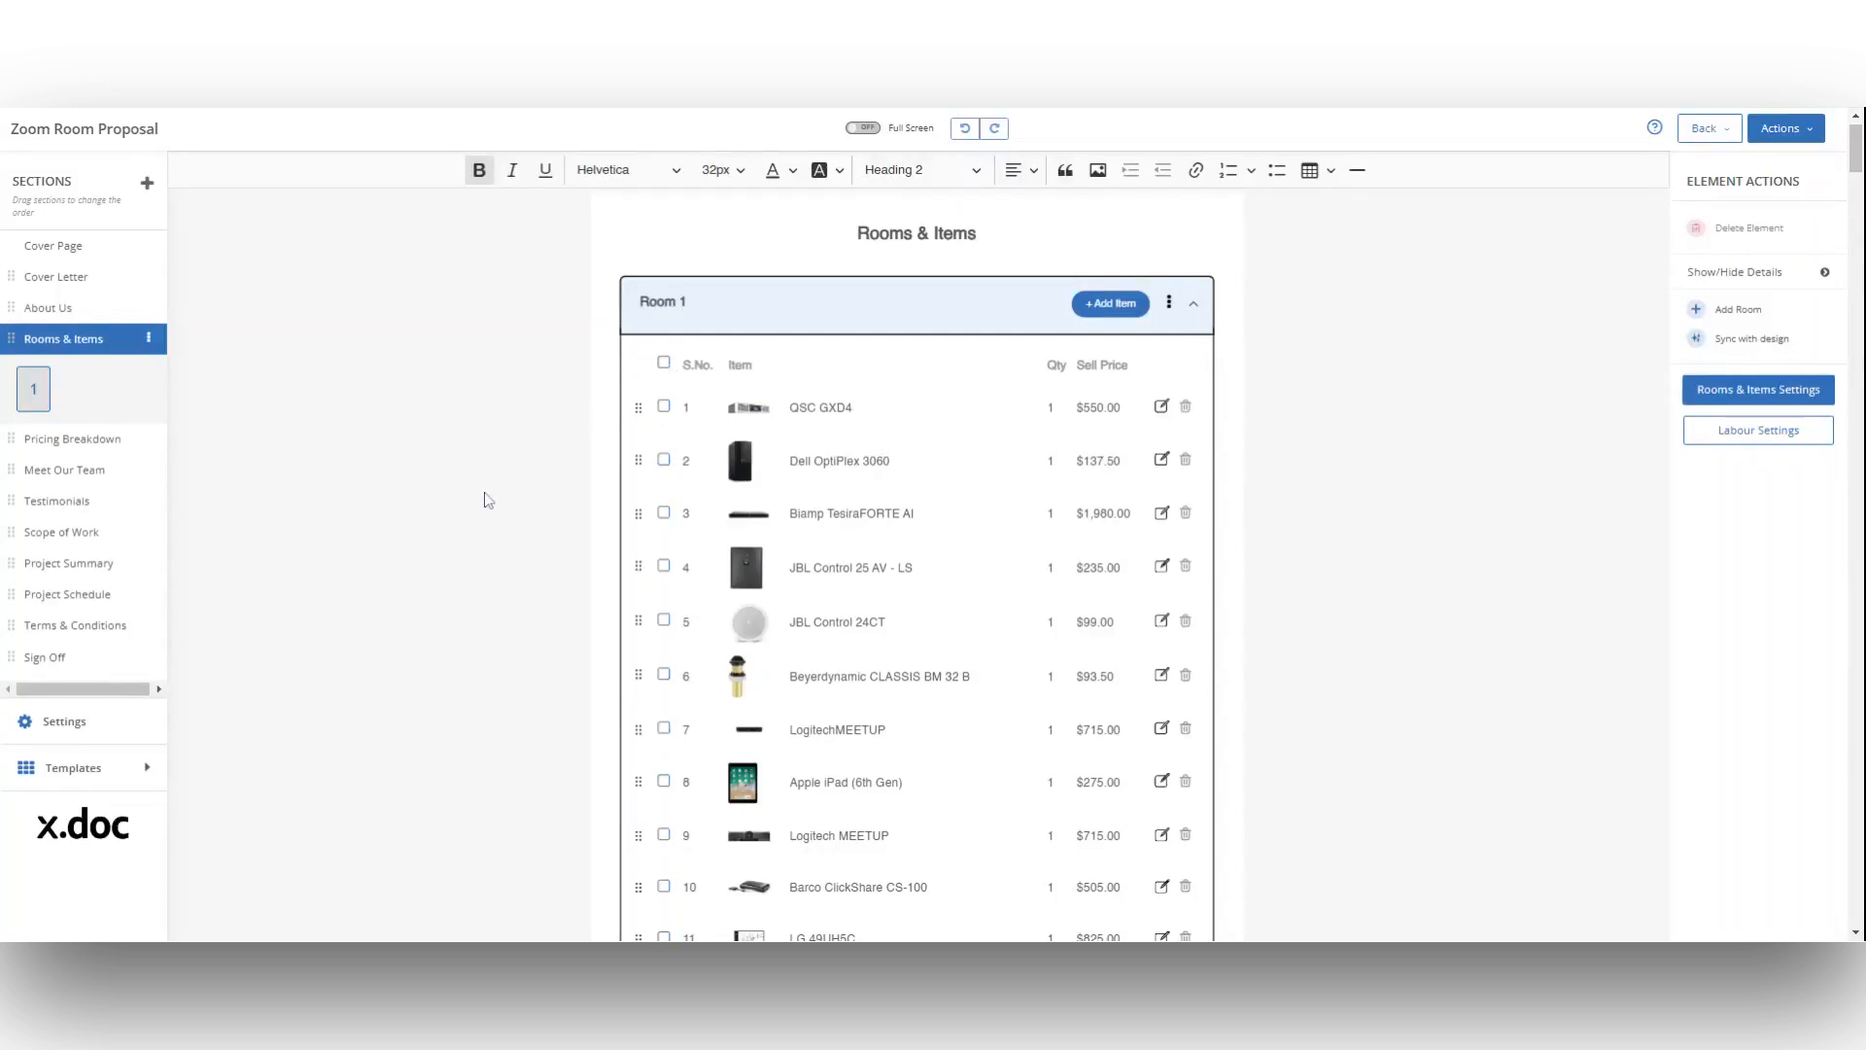
# Step: Add a new room named Room 2 with a room quantity of 1 to the proposal
pyautogui.scroll(1, 487, 500)
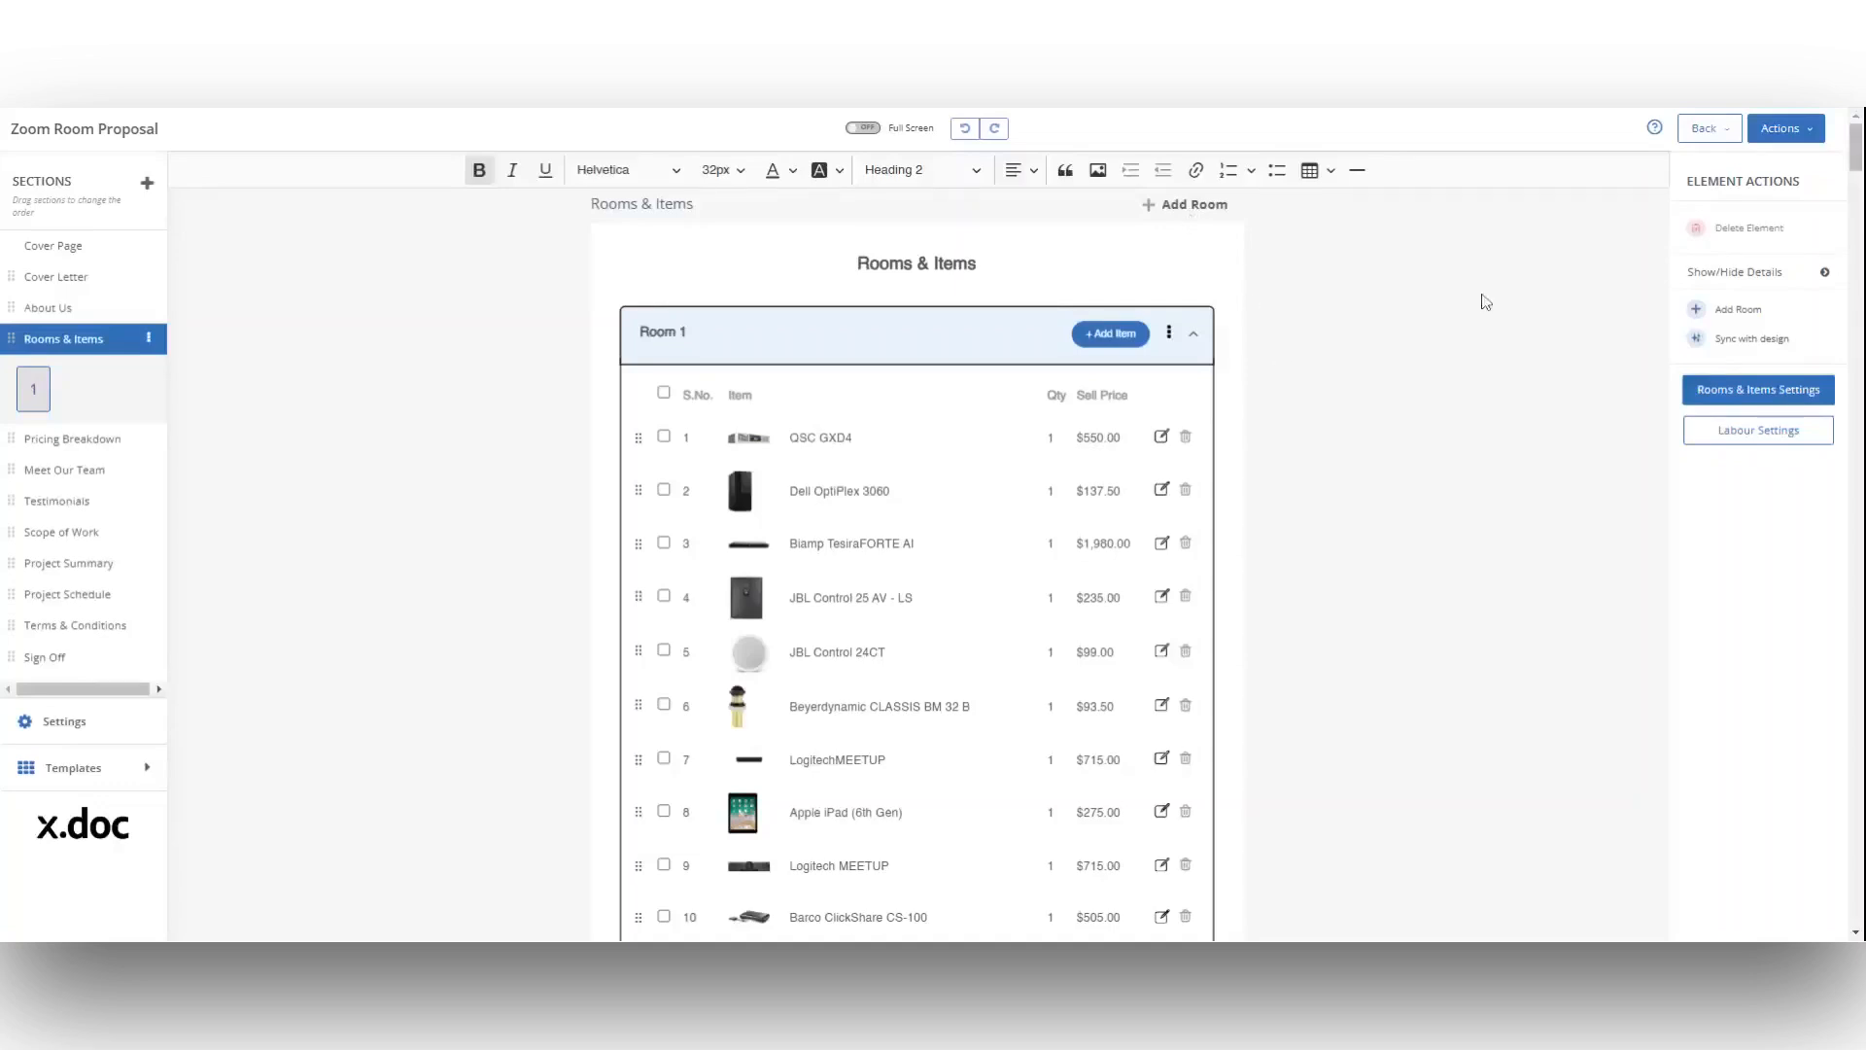
pyautogui.click(1696, 309)
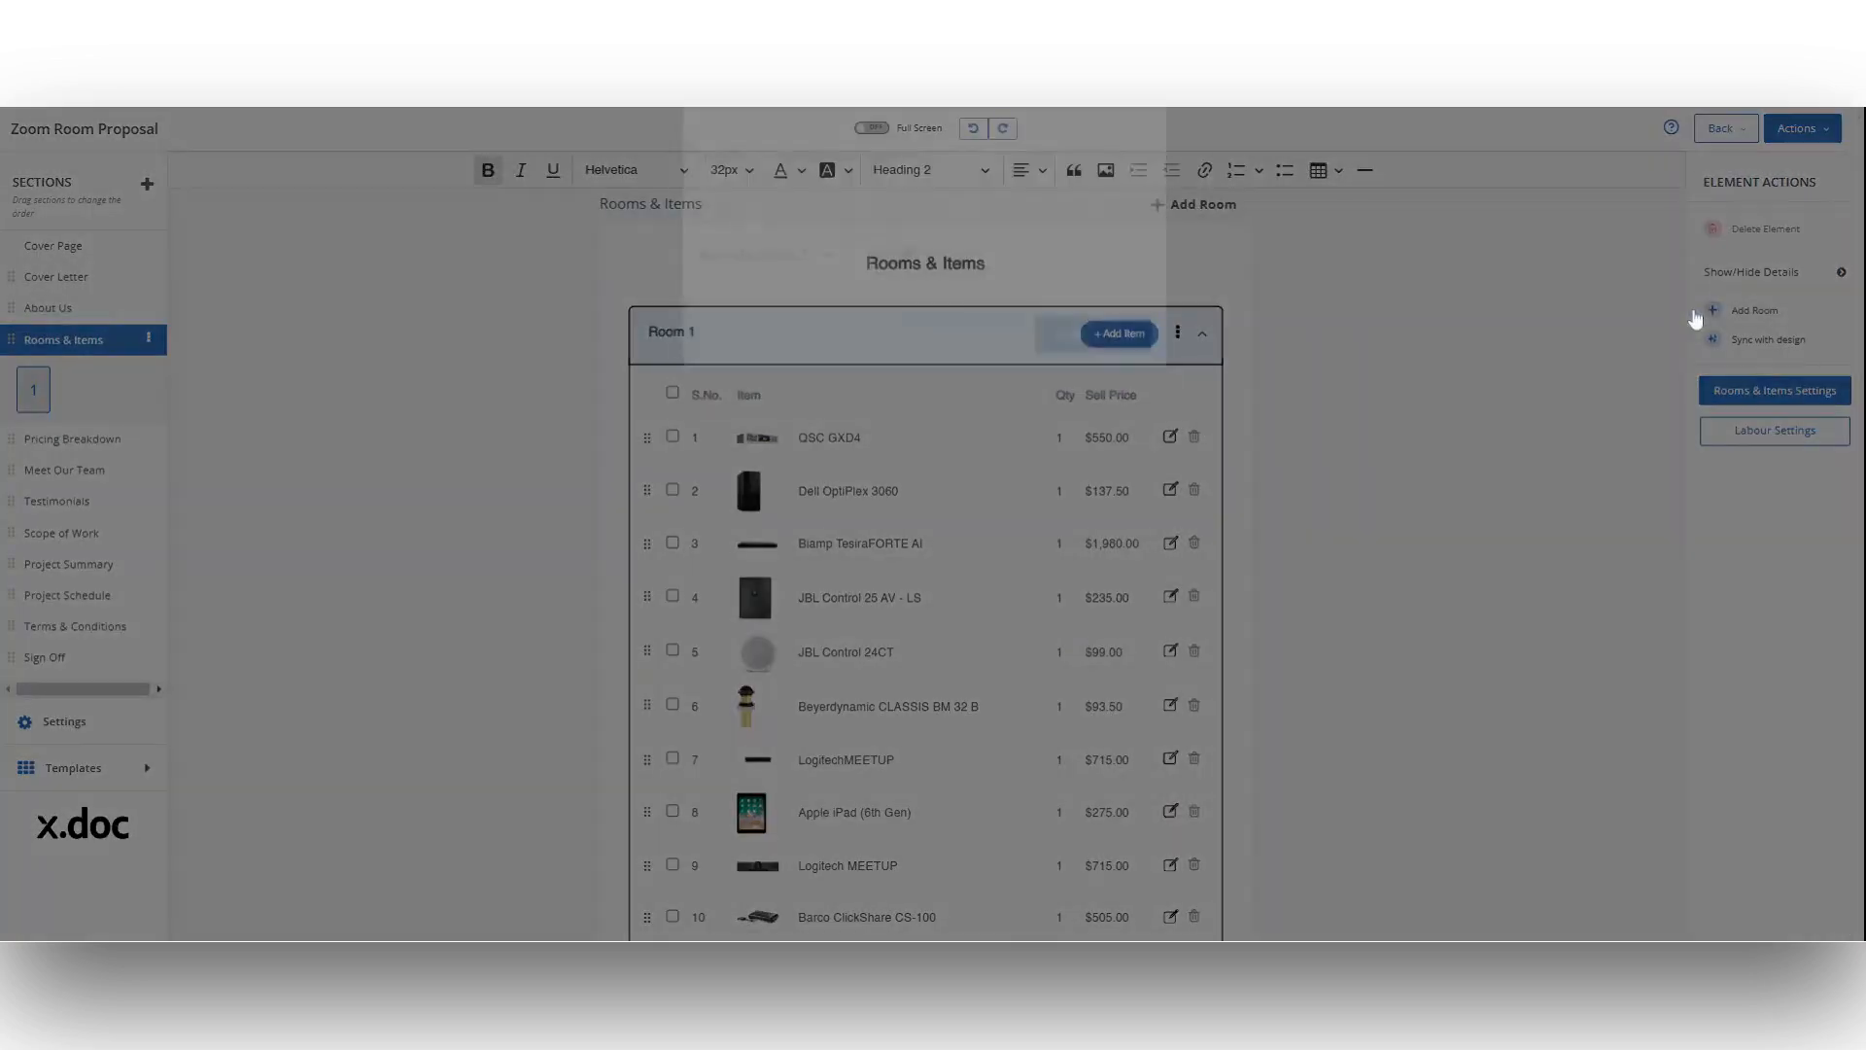
pyautogui.write('Room 2')
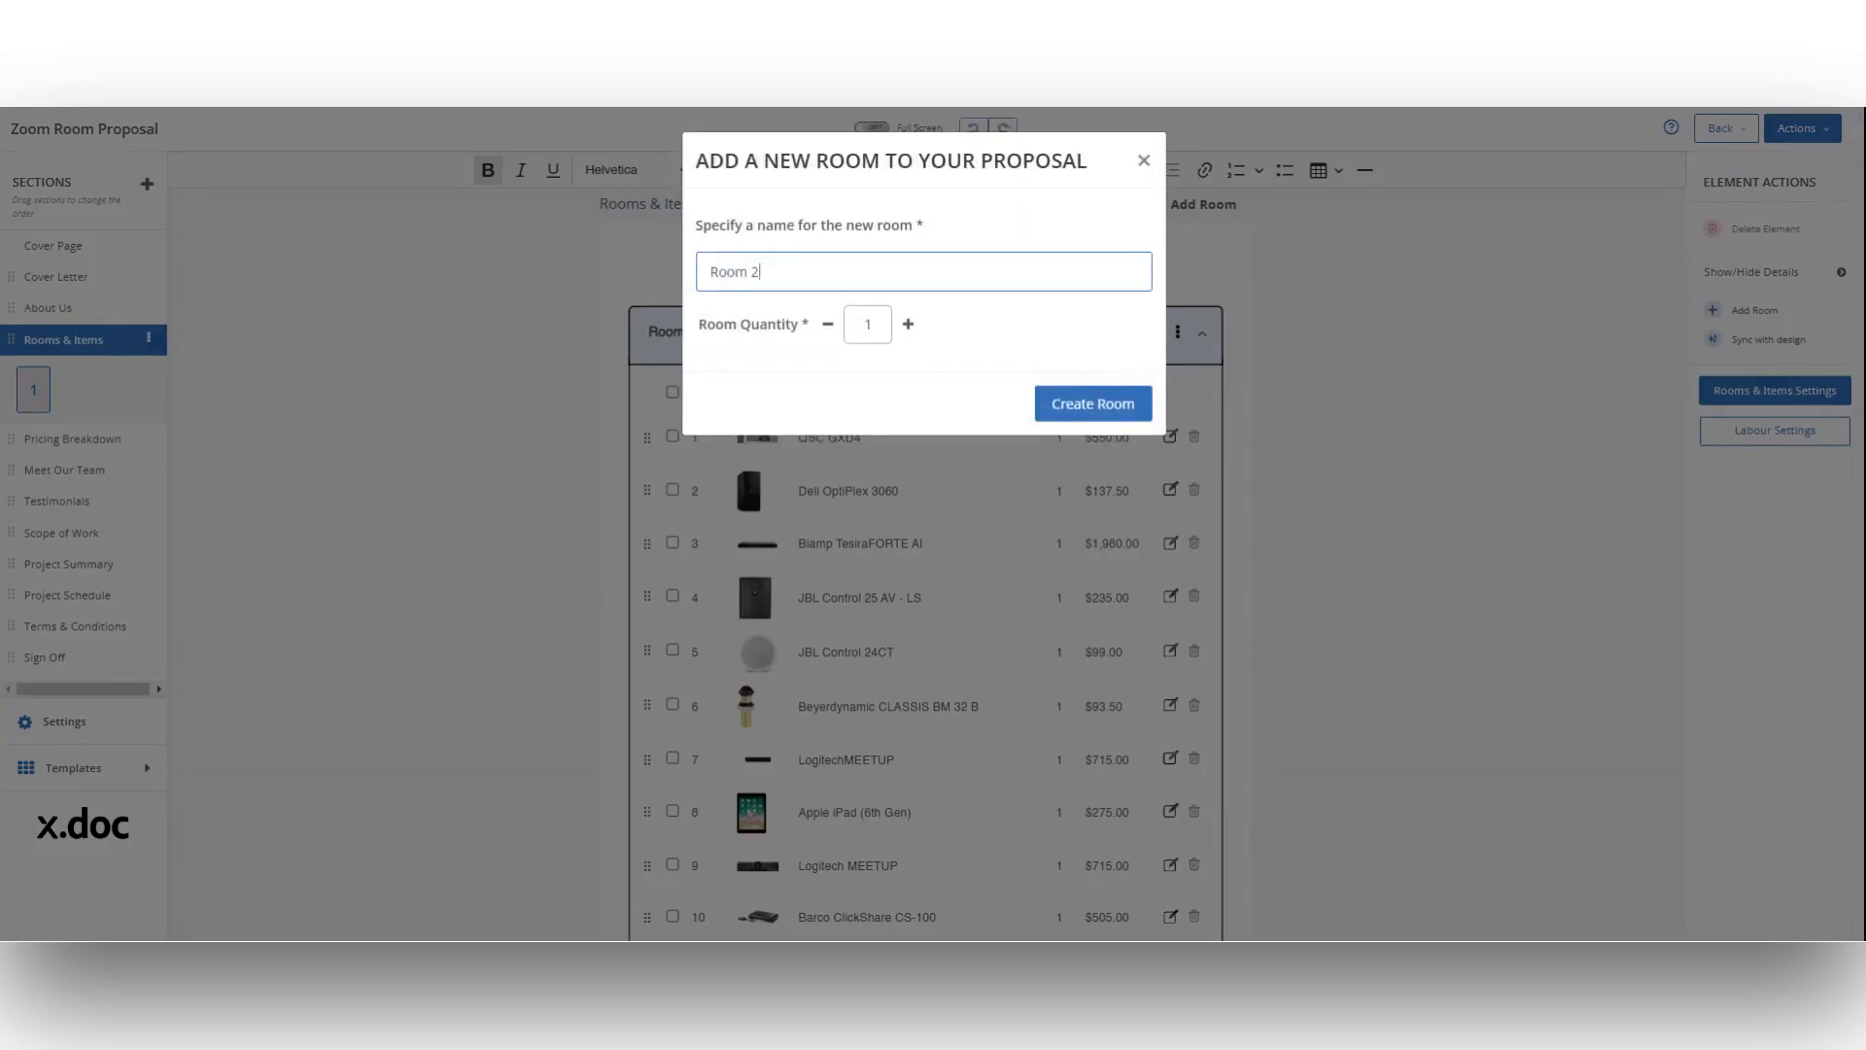
pyautogui.click(909, 325)
pyautogui.click(908, 324)
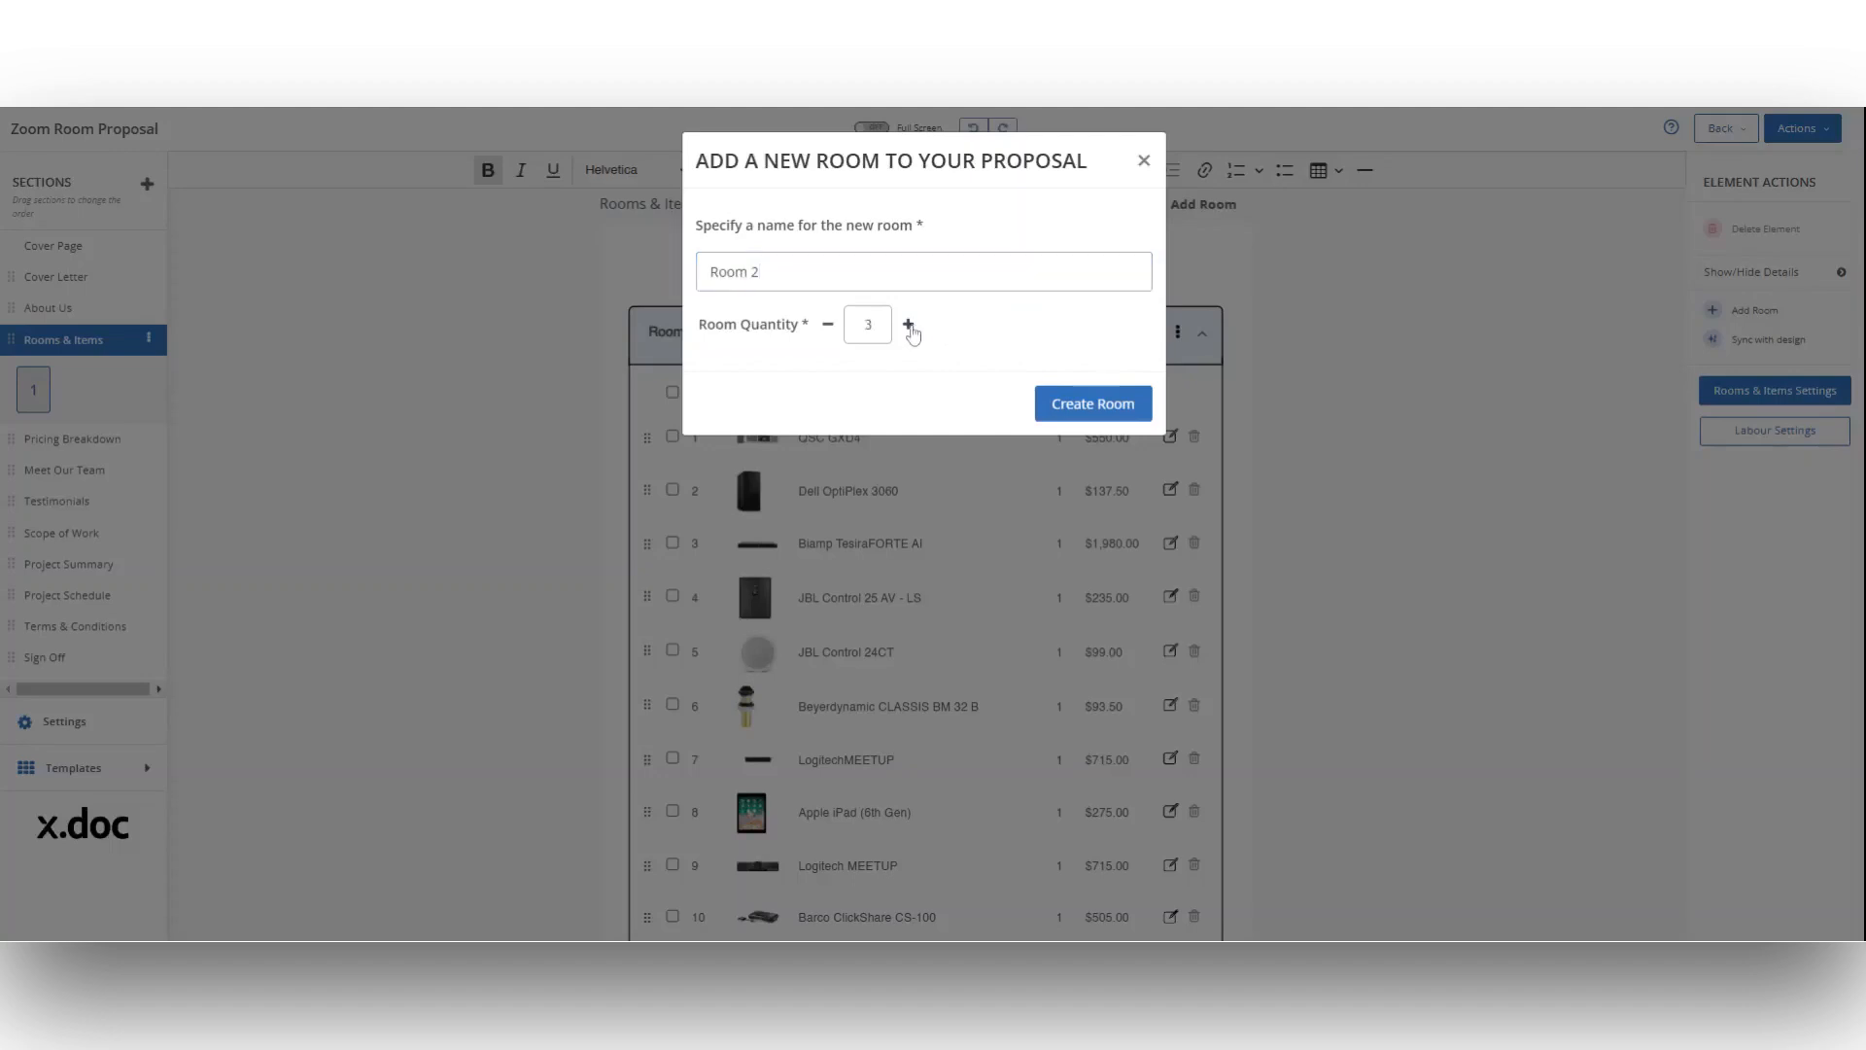
pyautogui.click(827, 327)
pyautogui.click(1093, 404)
# Step: Go to Room 2, search the product libraries for "Epson" and add the EPSON EB-X31
pyautogui.click(31, 401)
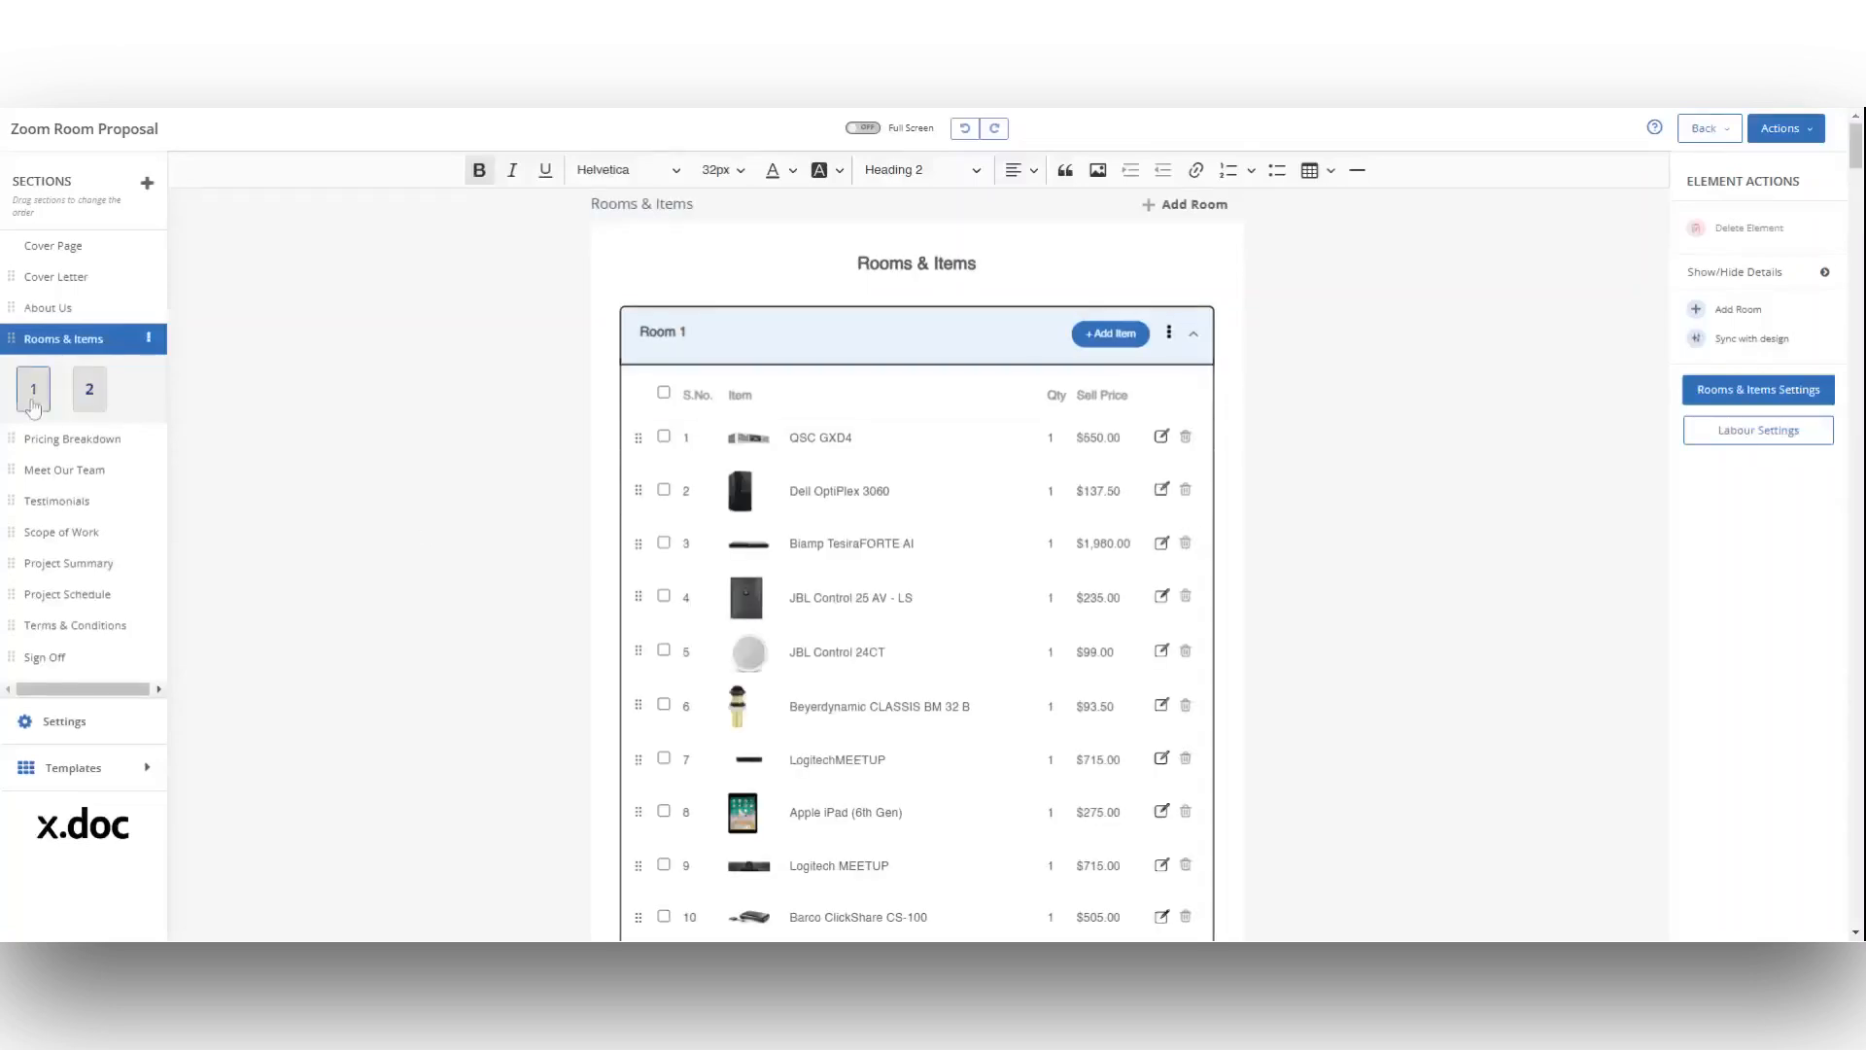
pyautogui.click(91, 407)
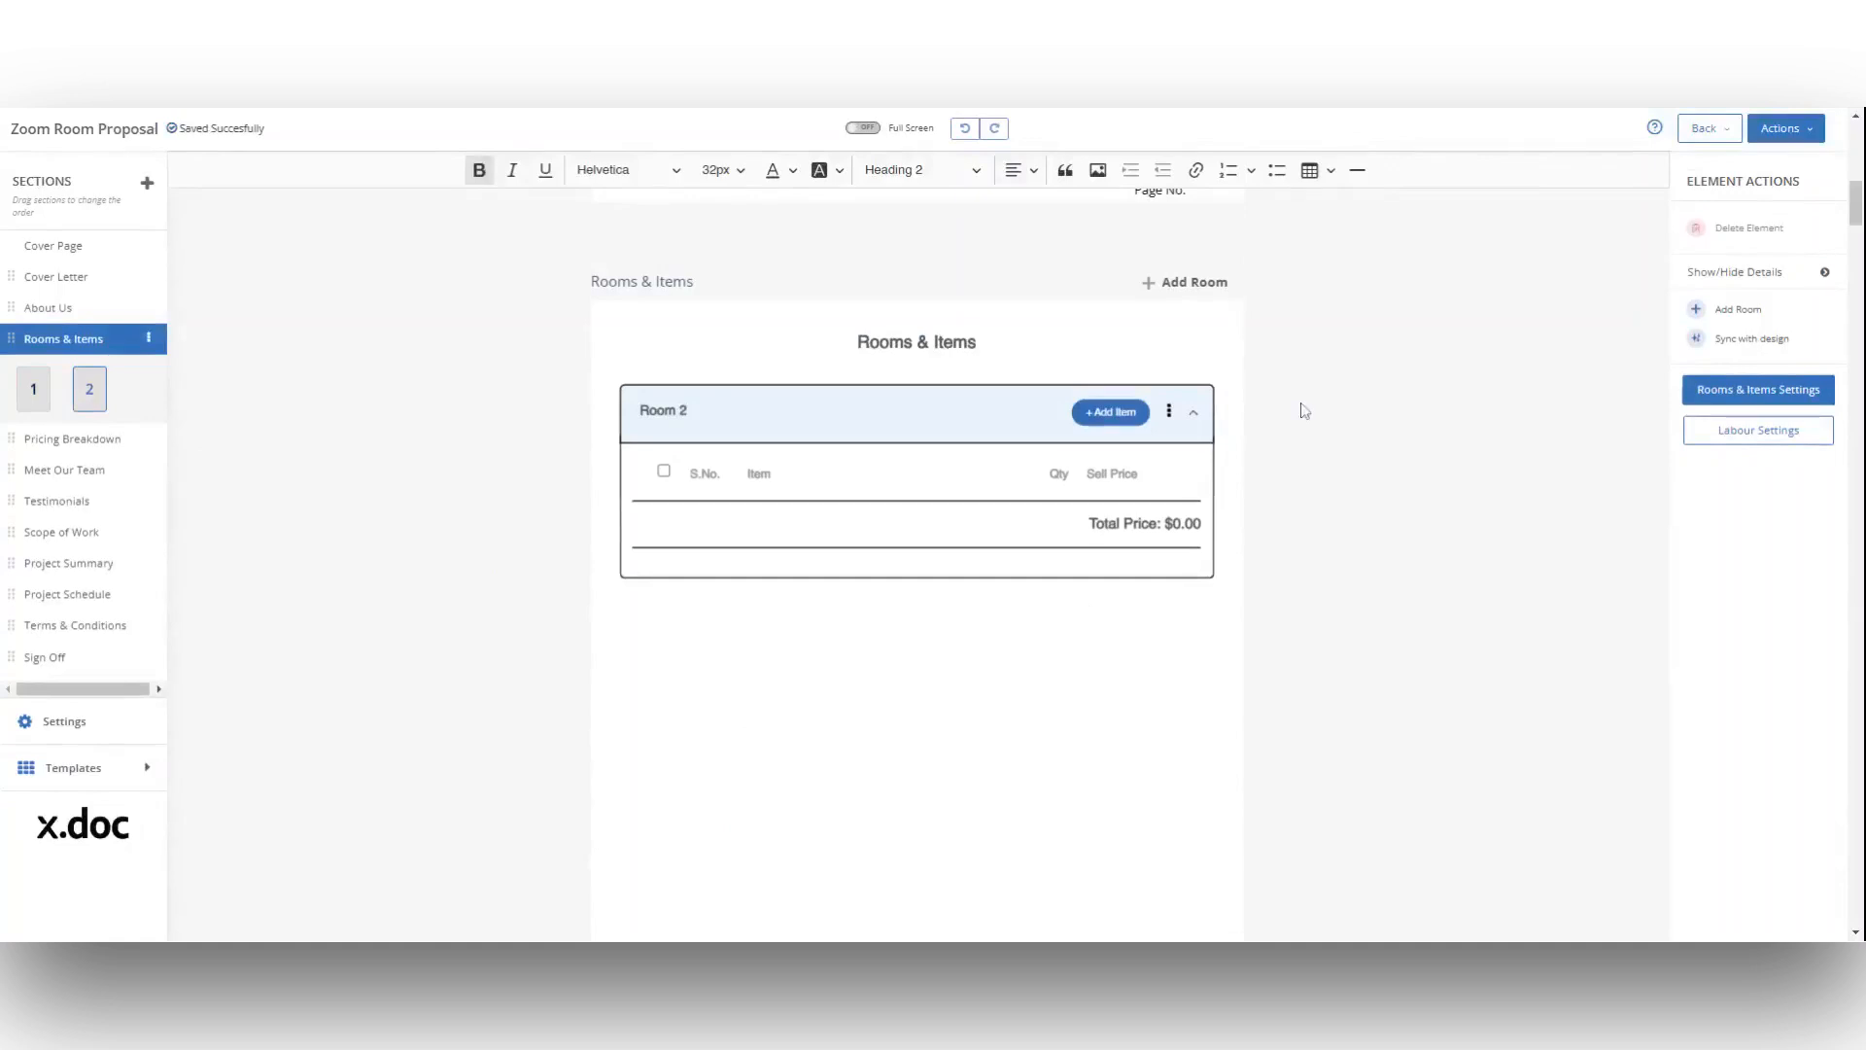
pyautogui.scroll(-1, 1304, 412)
pyautogui.click(1110, 375)
pyautogui.write('Epson')
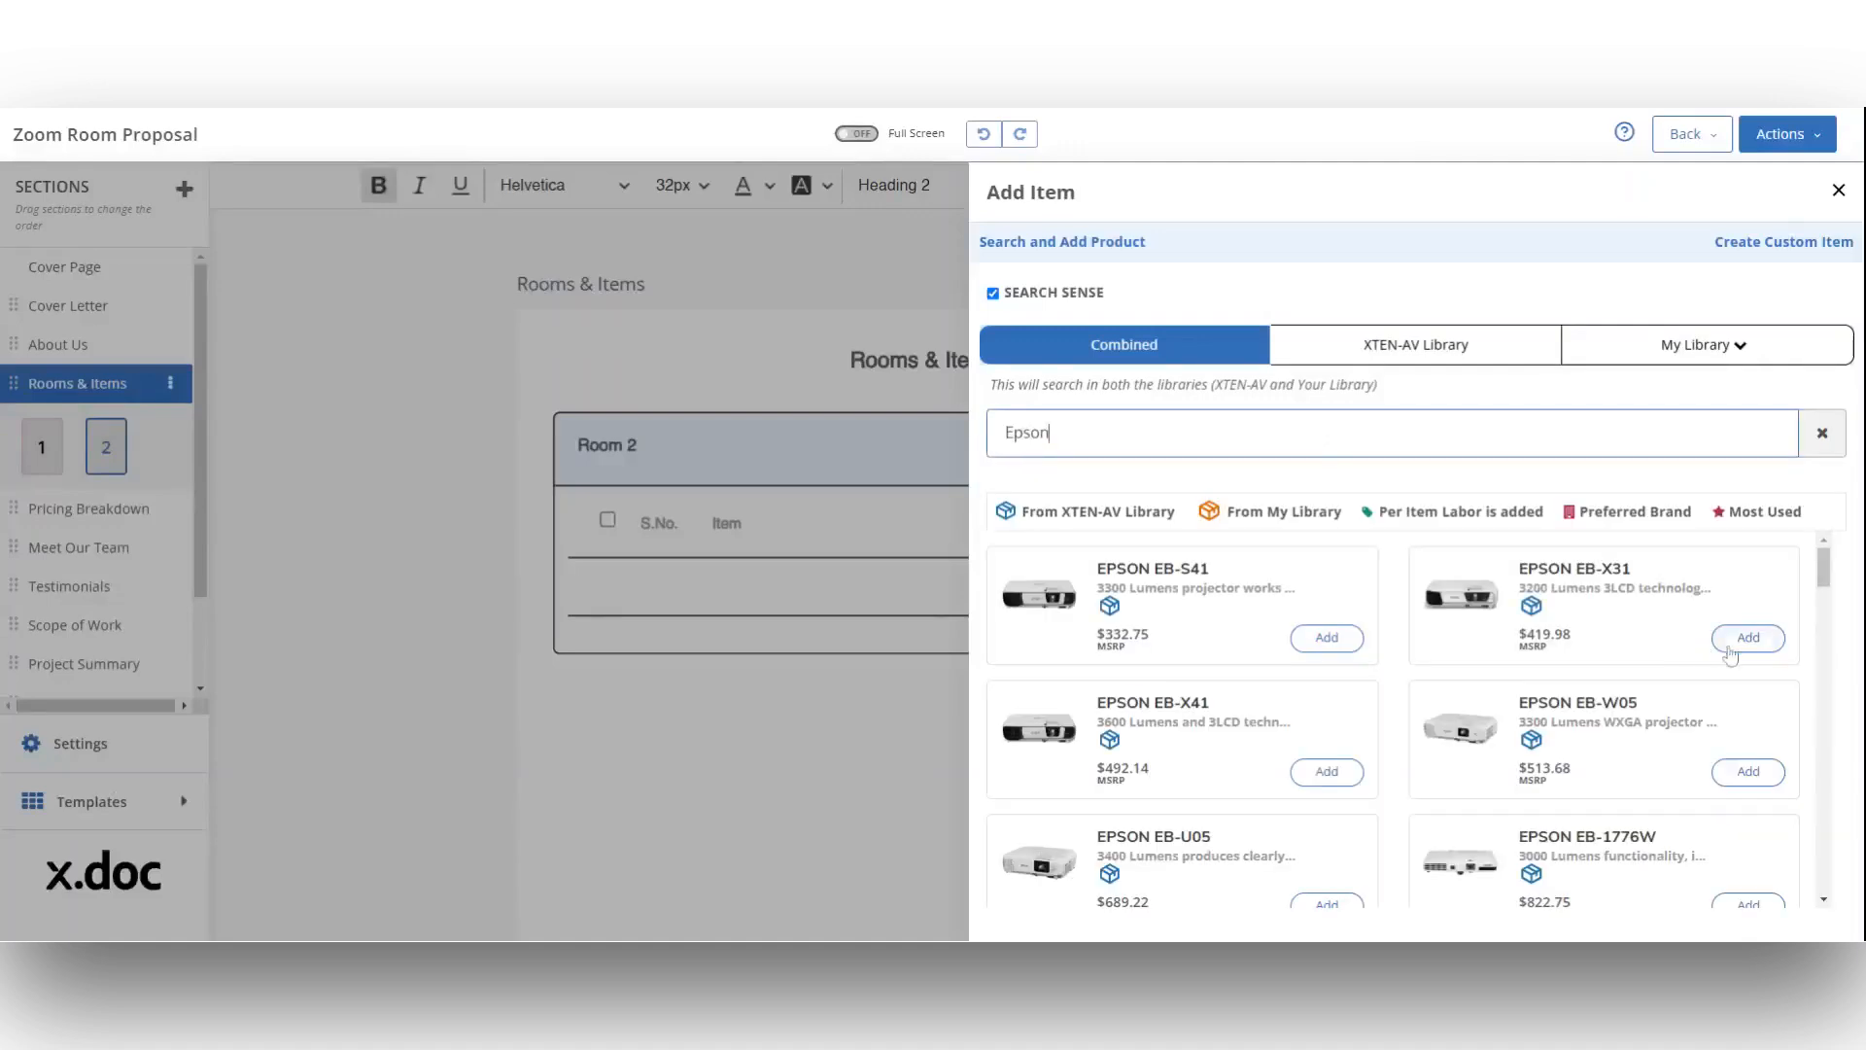
pyautogui.click(1749, 638)
# Step: Search the product libraries for "Bose" and add the BOSE FreeSpace DS 16S to Room 2
pyautogui.hotkey('ctrl', 'a')
pyautogui.write('Bose')
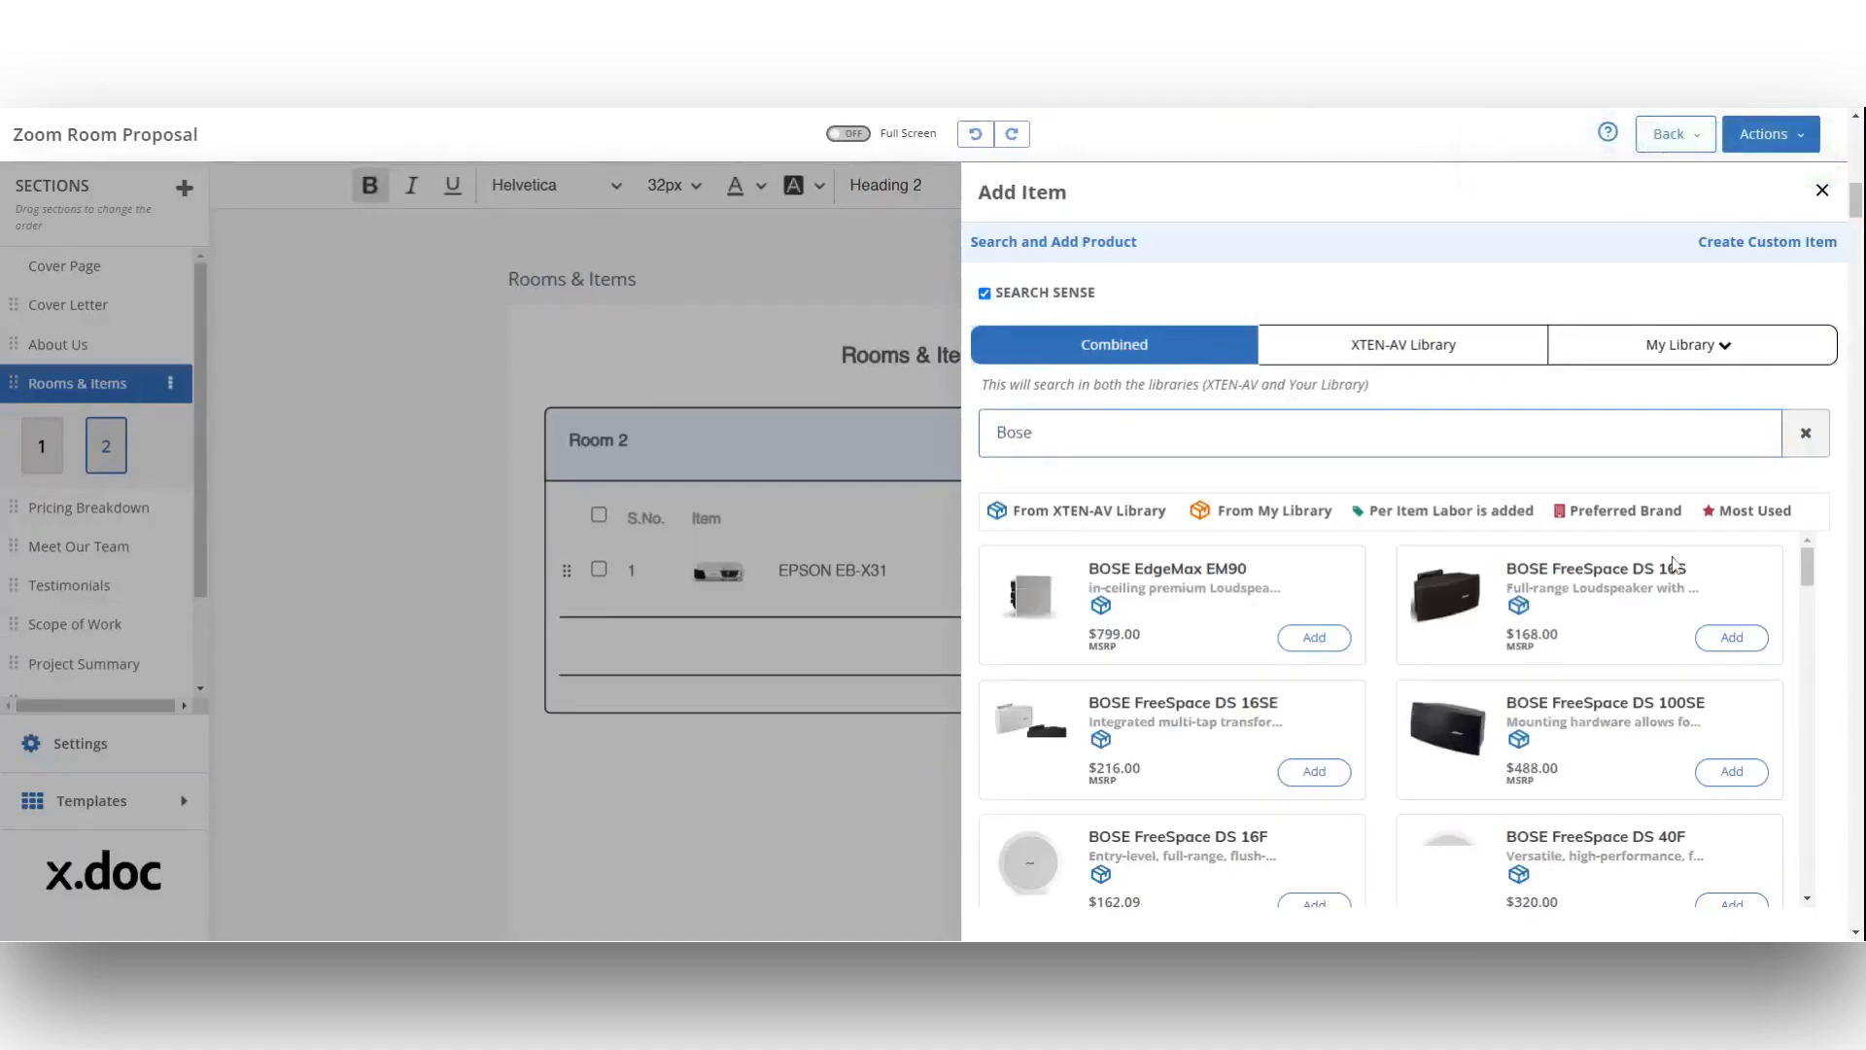
pyautogui.click(1733, 638)
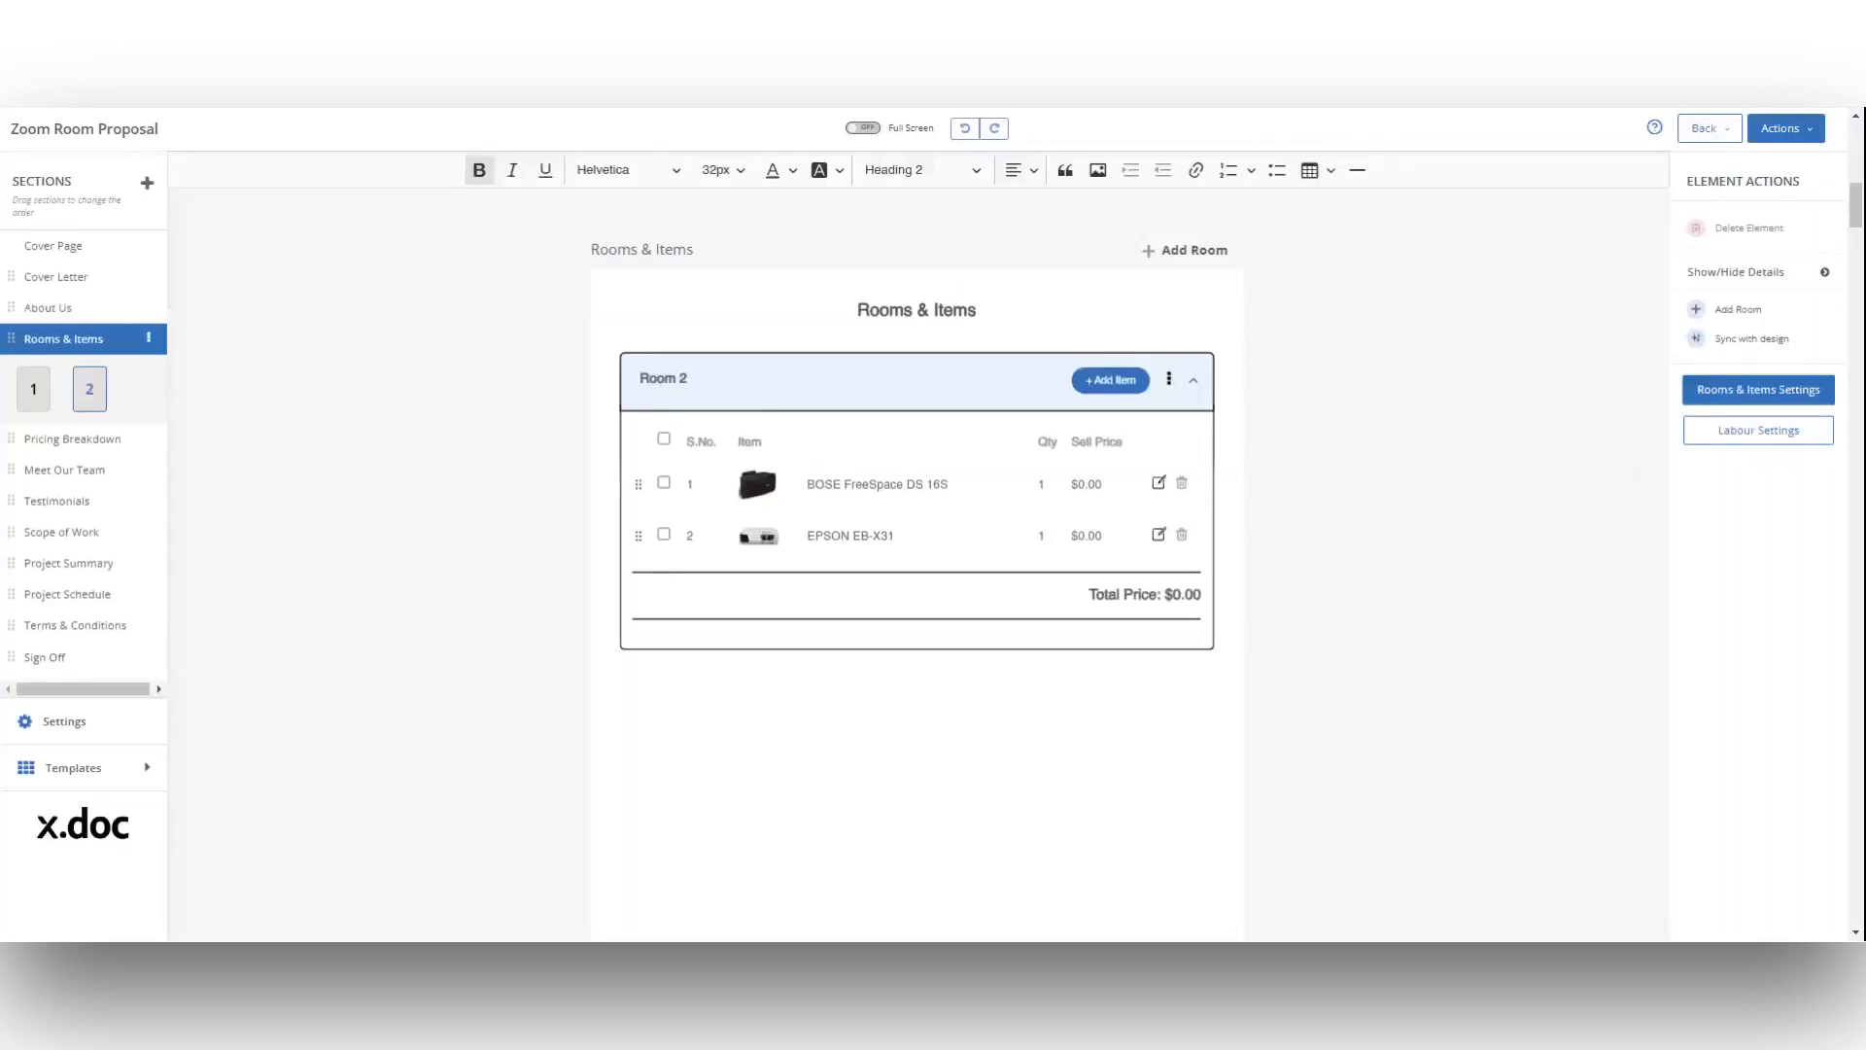
# Step: Set the selling price of the BOSE FreeSpace DS 16S in Room 2 to 150.00 USD and save
pyautogui.click(1159, 483)
pyautogui.doubleClick(1697, 390)
pyautogui.write('150.00')
pyautogui.click(1723, 918)
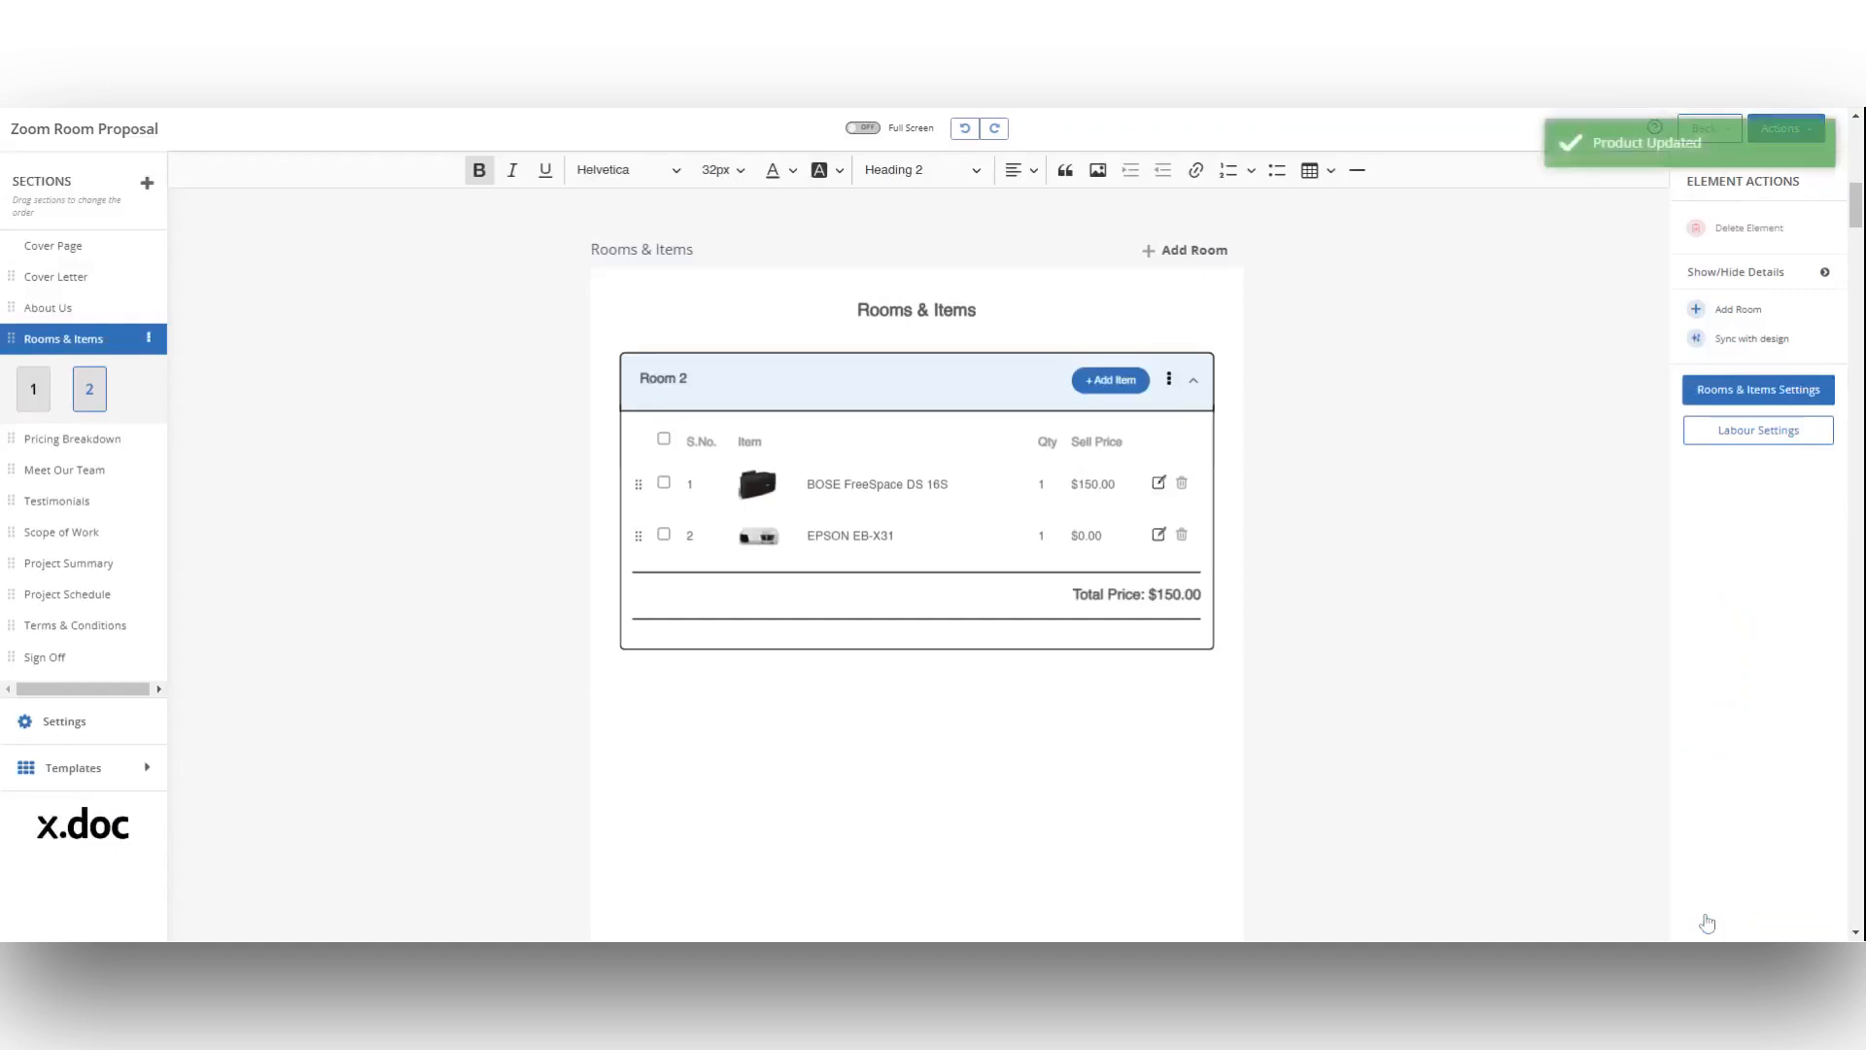
# Step: Set the selling price of the EPSON EB-X31 in Room 2 to 410 USD and save
pyautogui.click(1165, 535)
pyautogui.doubleClick(1701, 390)
pyautogui.write('410')
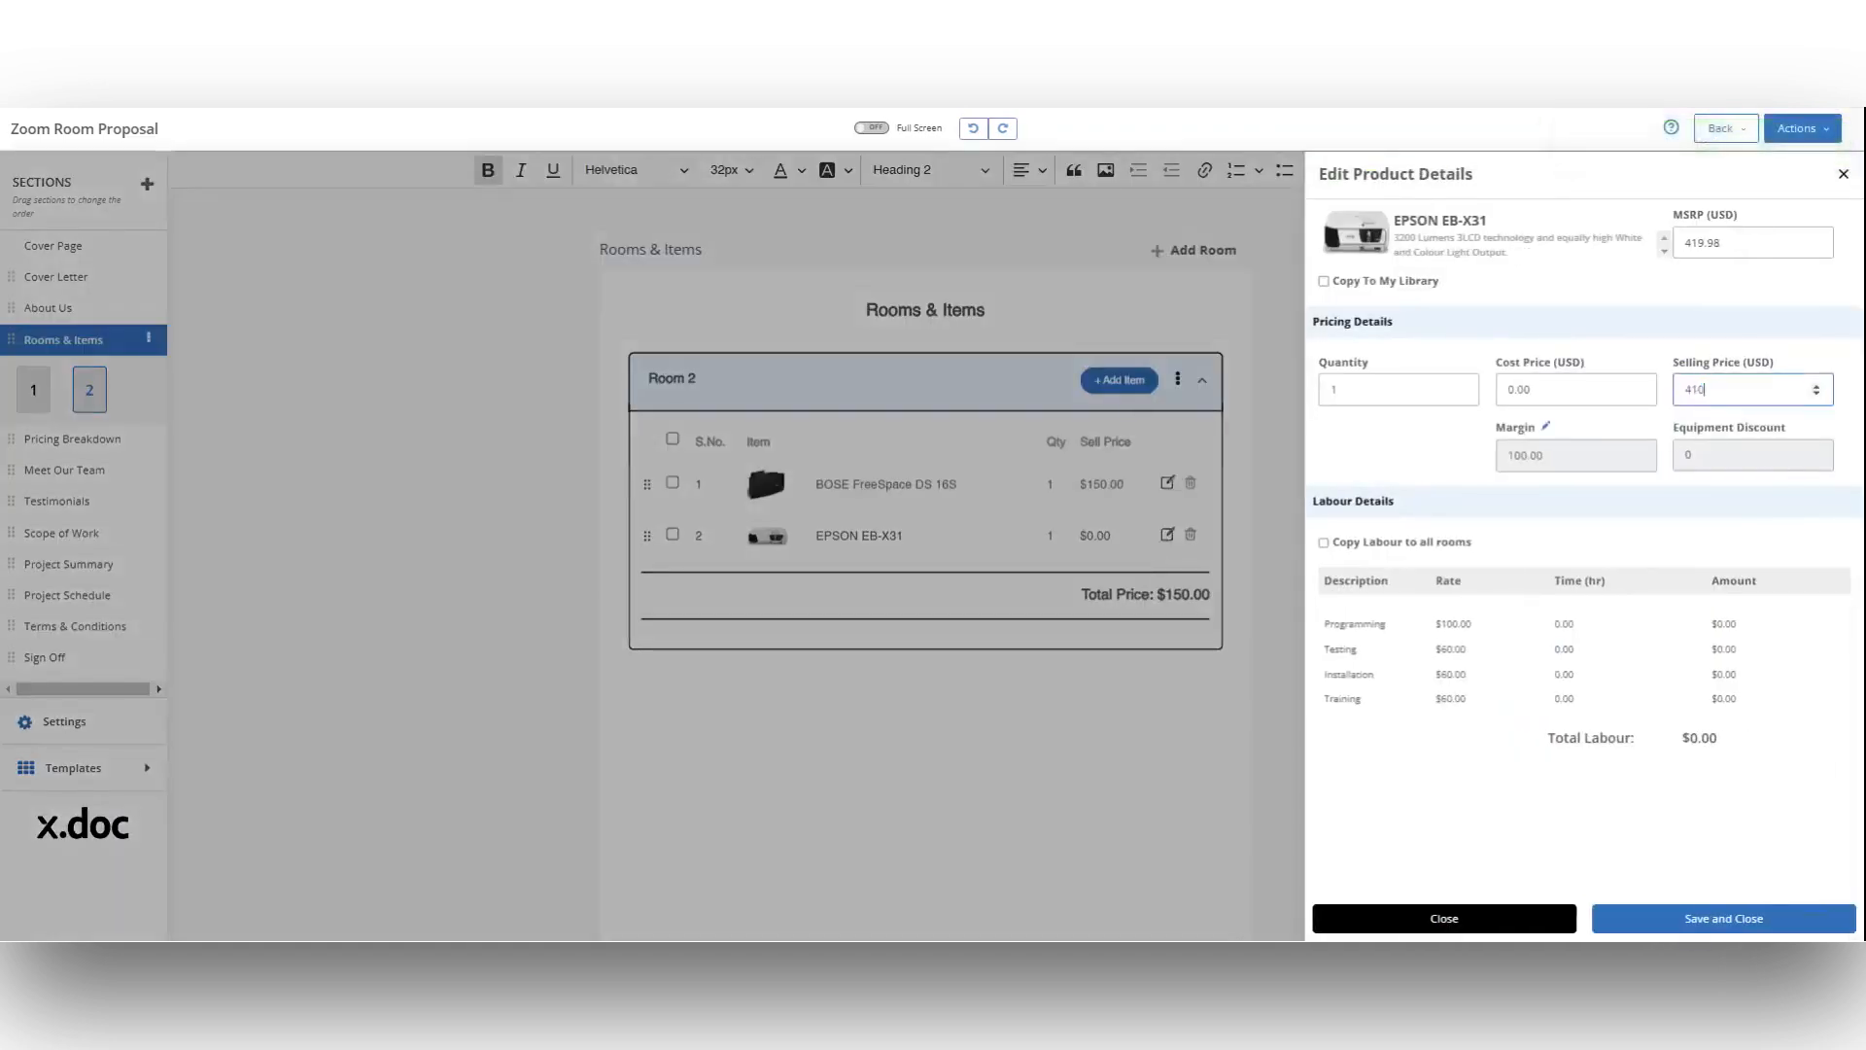
pyautogui.click(1723, 918)
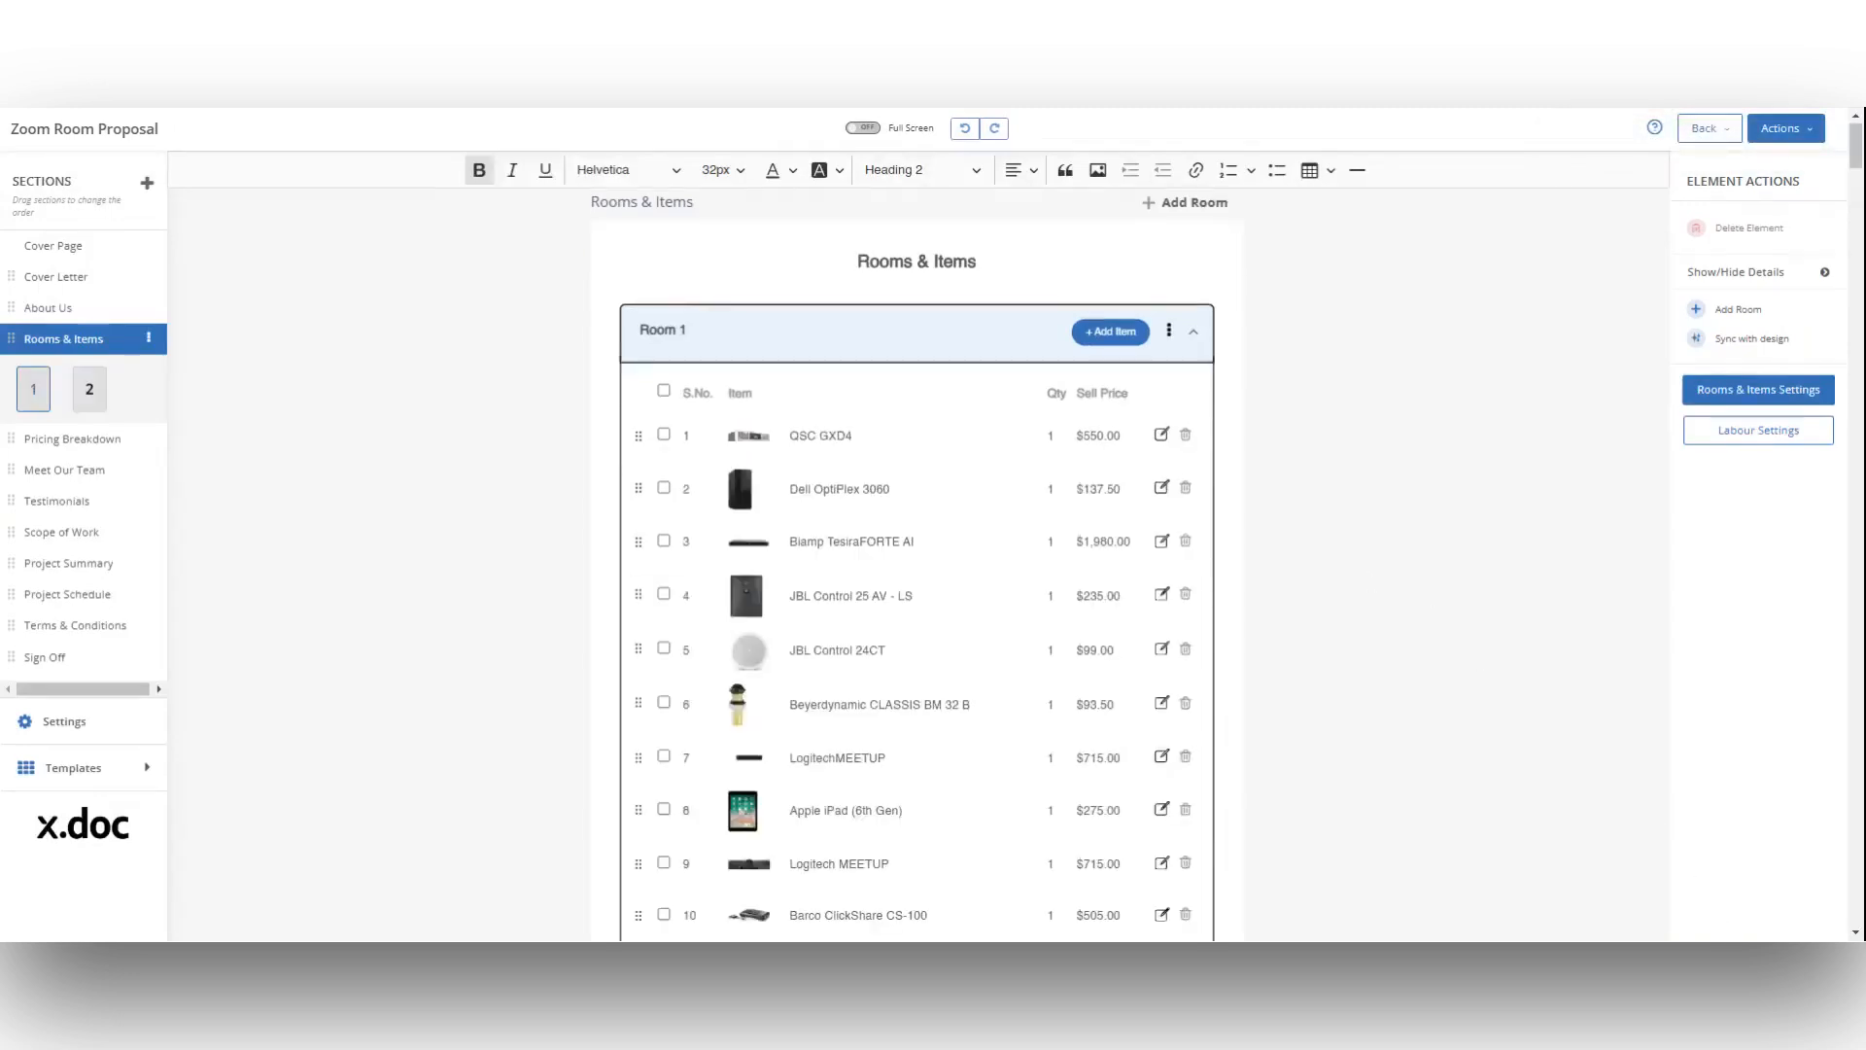
# Step: Reorder the rooms by moving Room 2 ahead of Room 1
pyautogui.click(1170, 333)
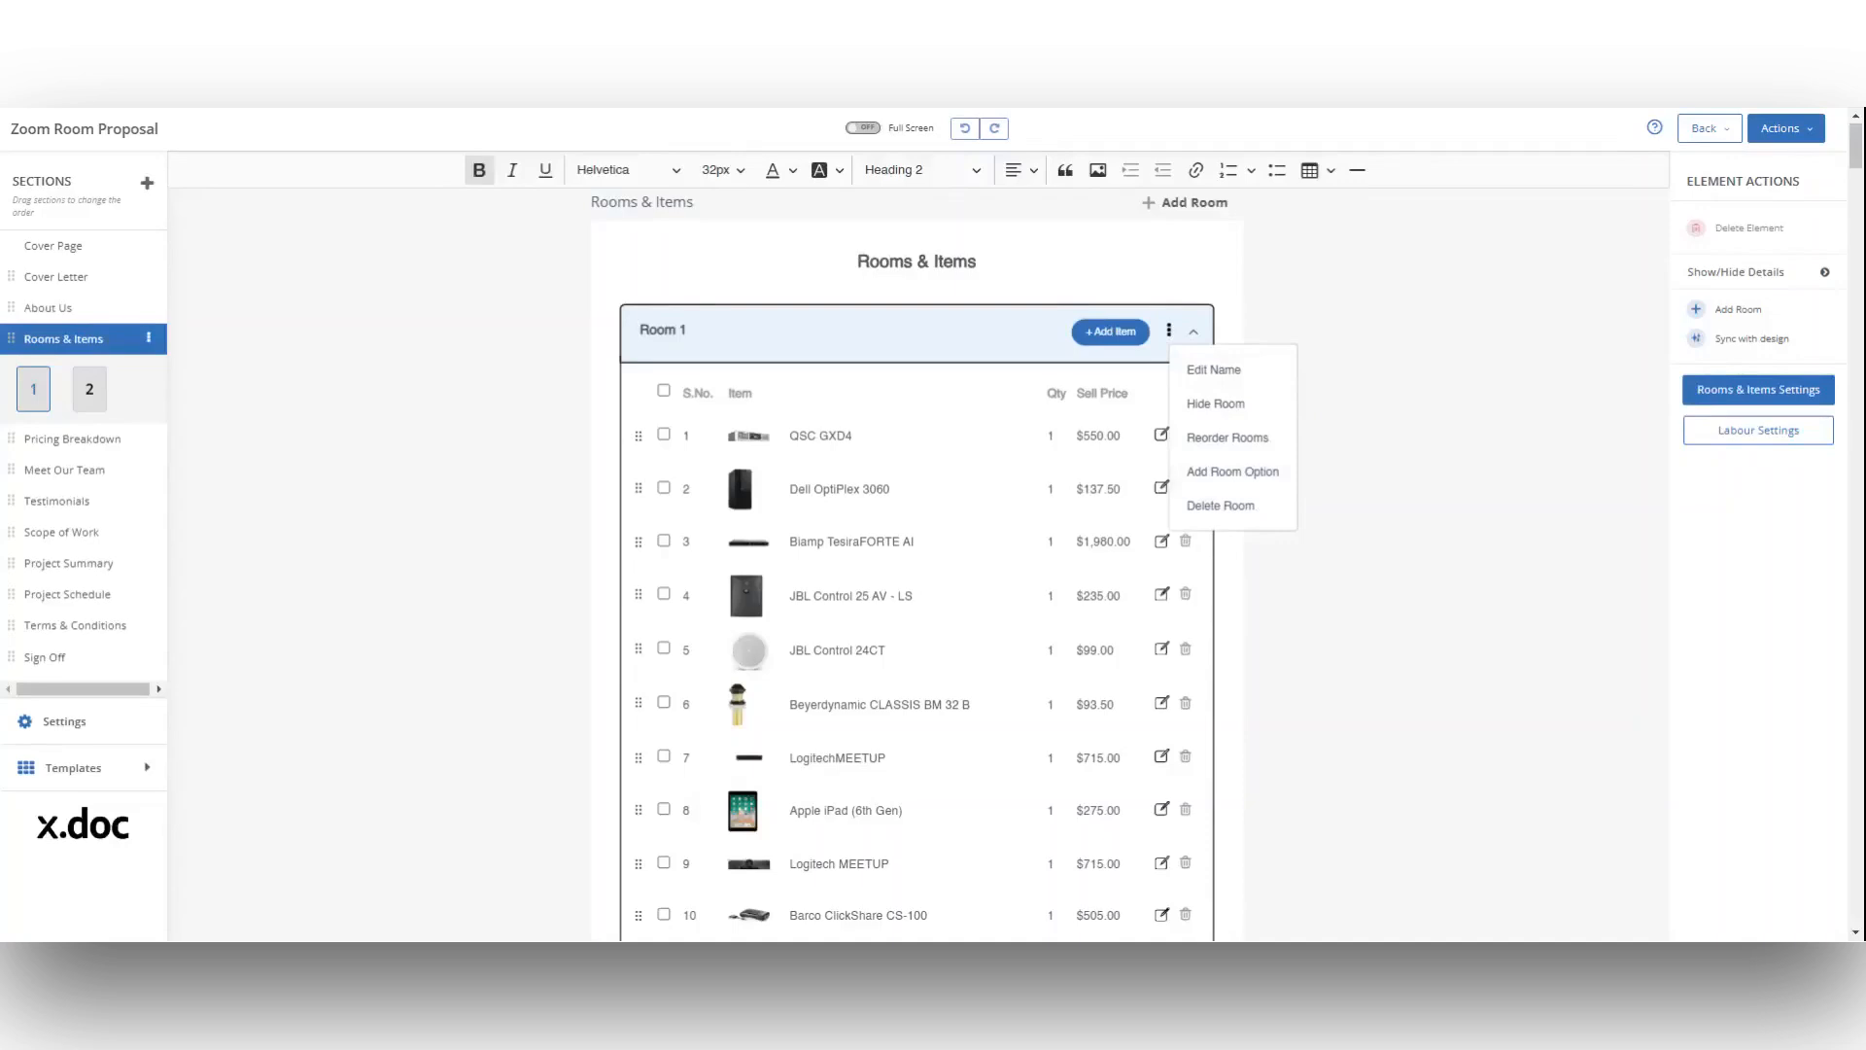
pyautogui.click(1254, 476)
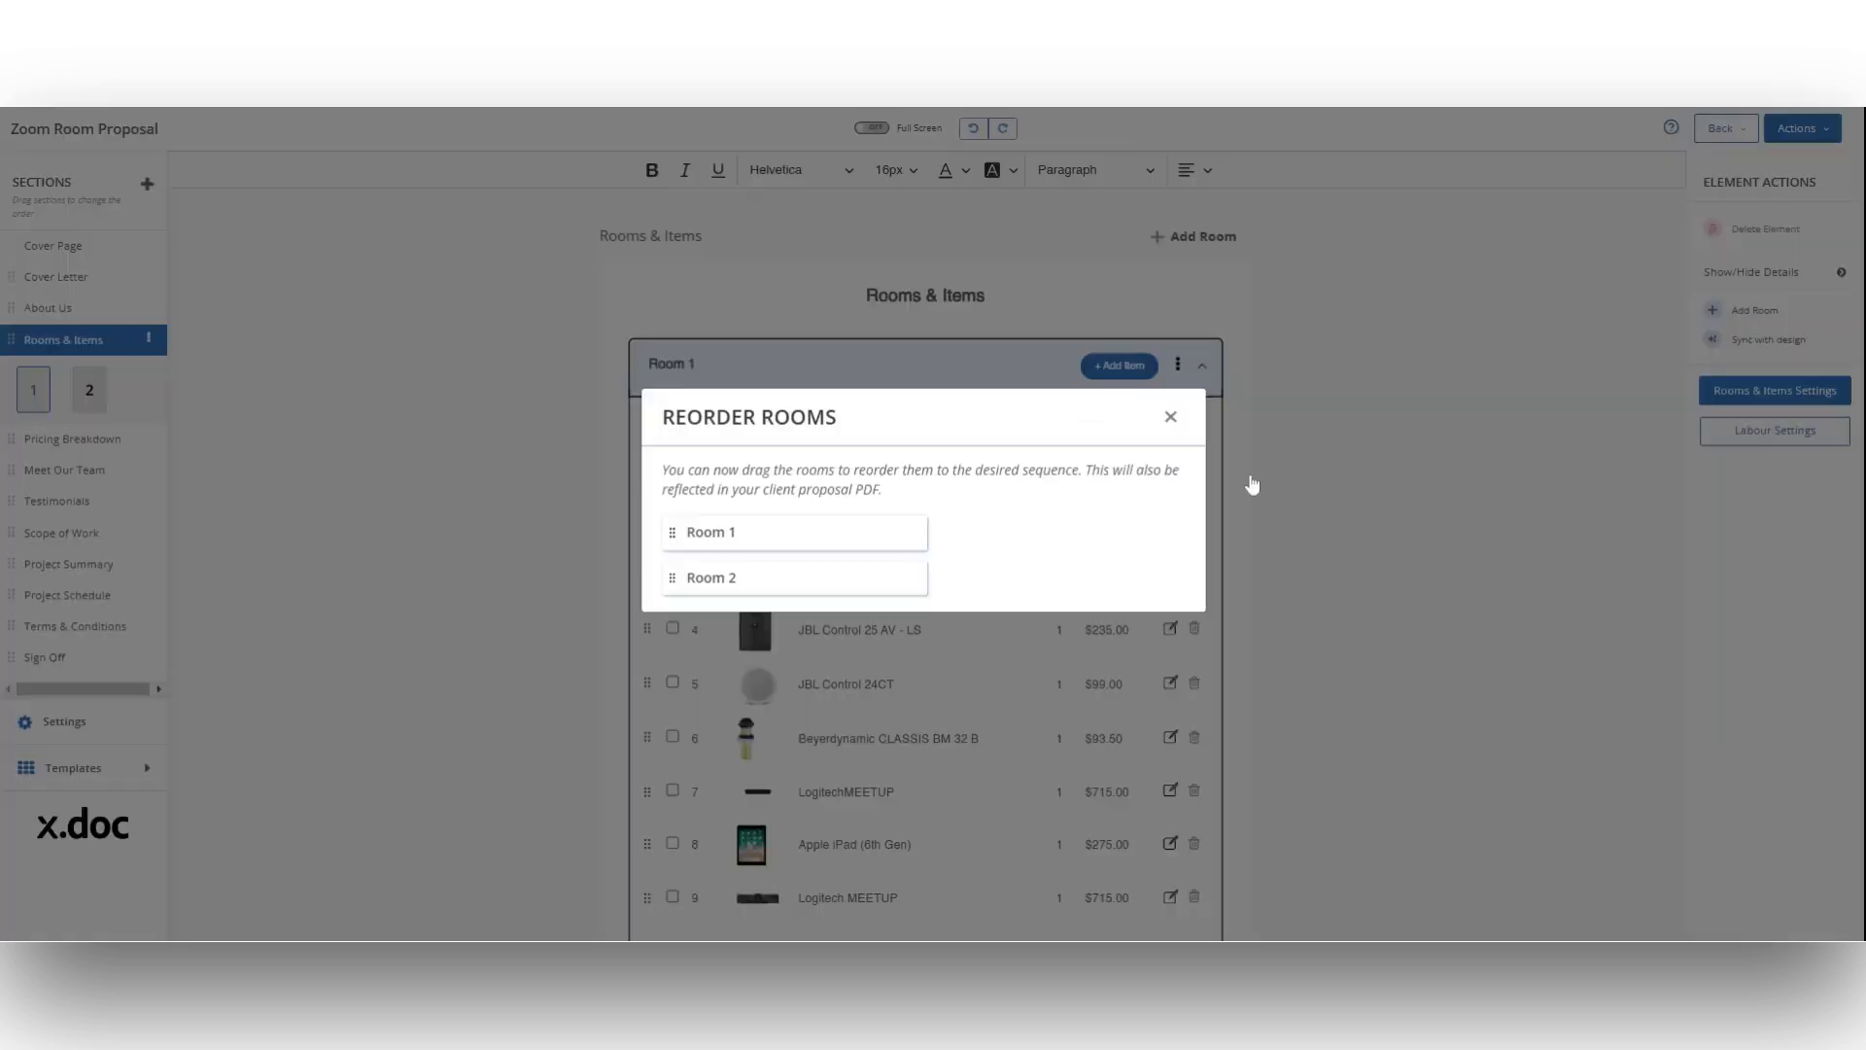
pyautogui.moveTo(863, 569); pyautogui.dragTo(857, 531)
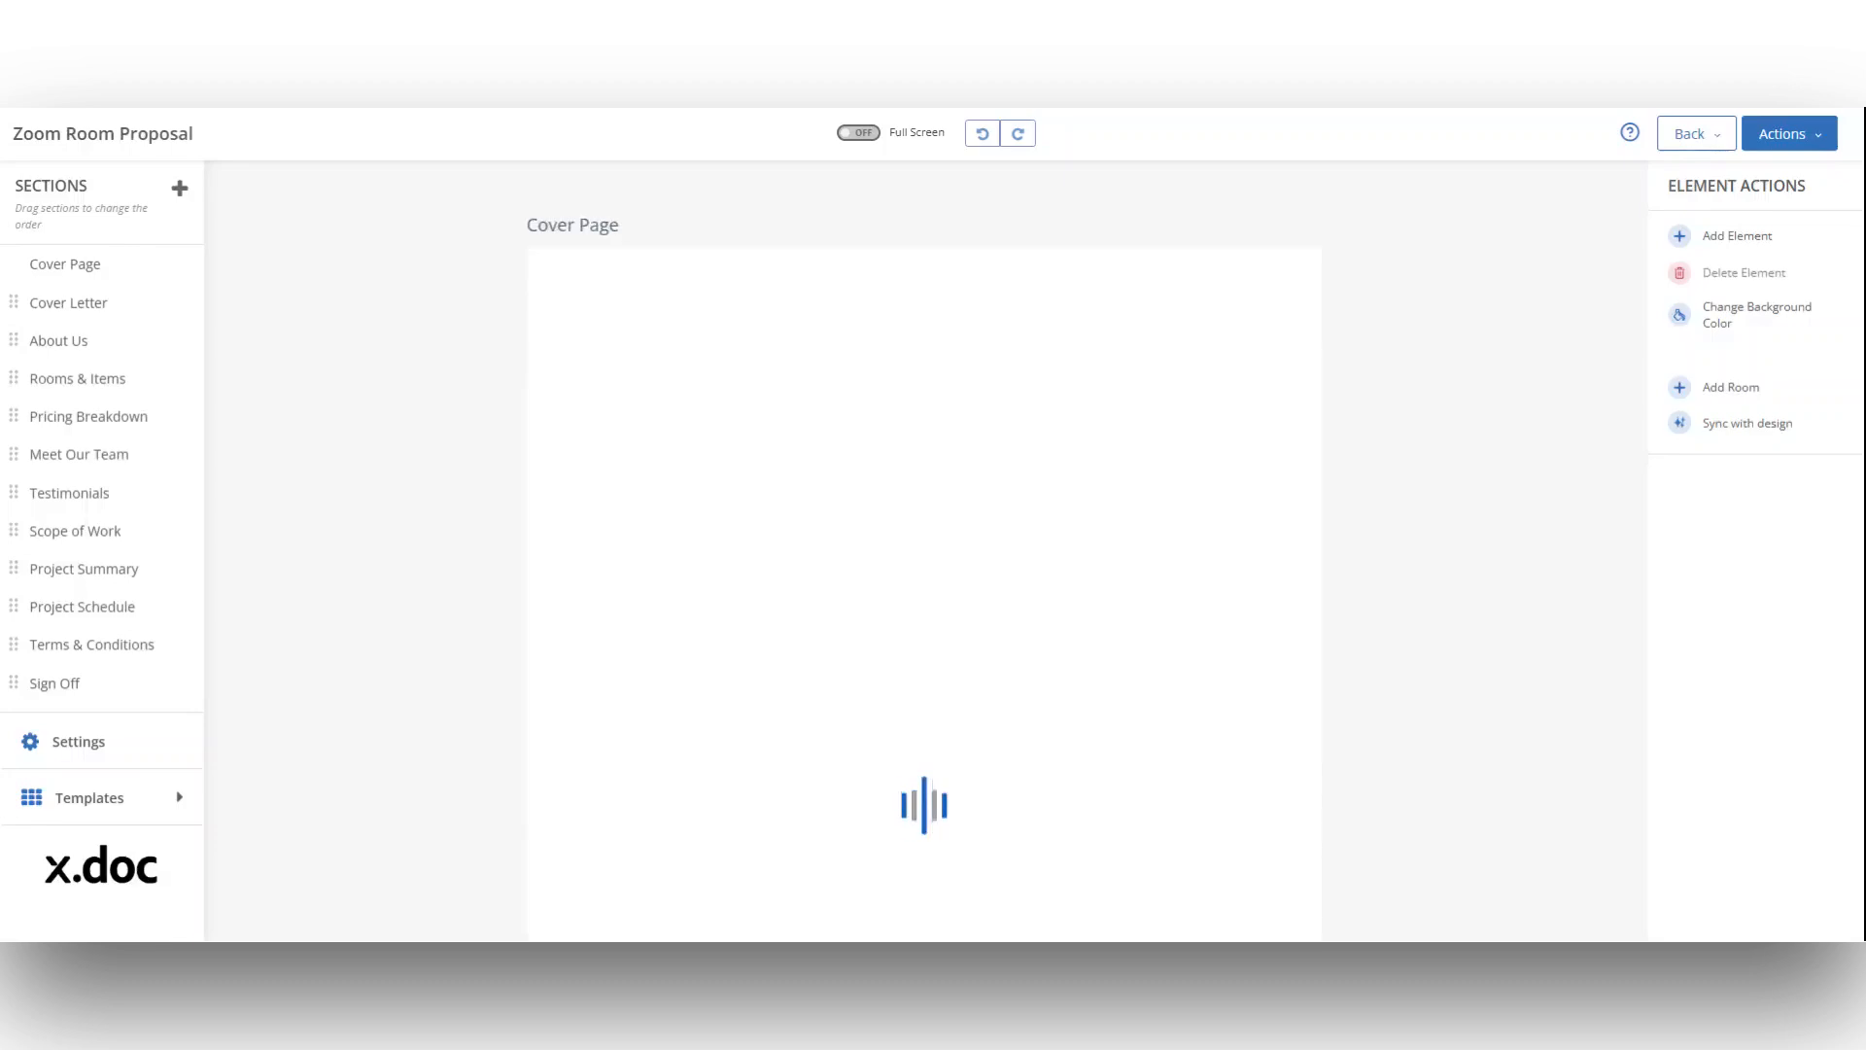
pyautogui.click(136, 378)
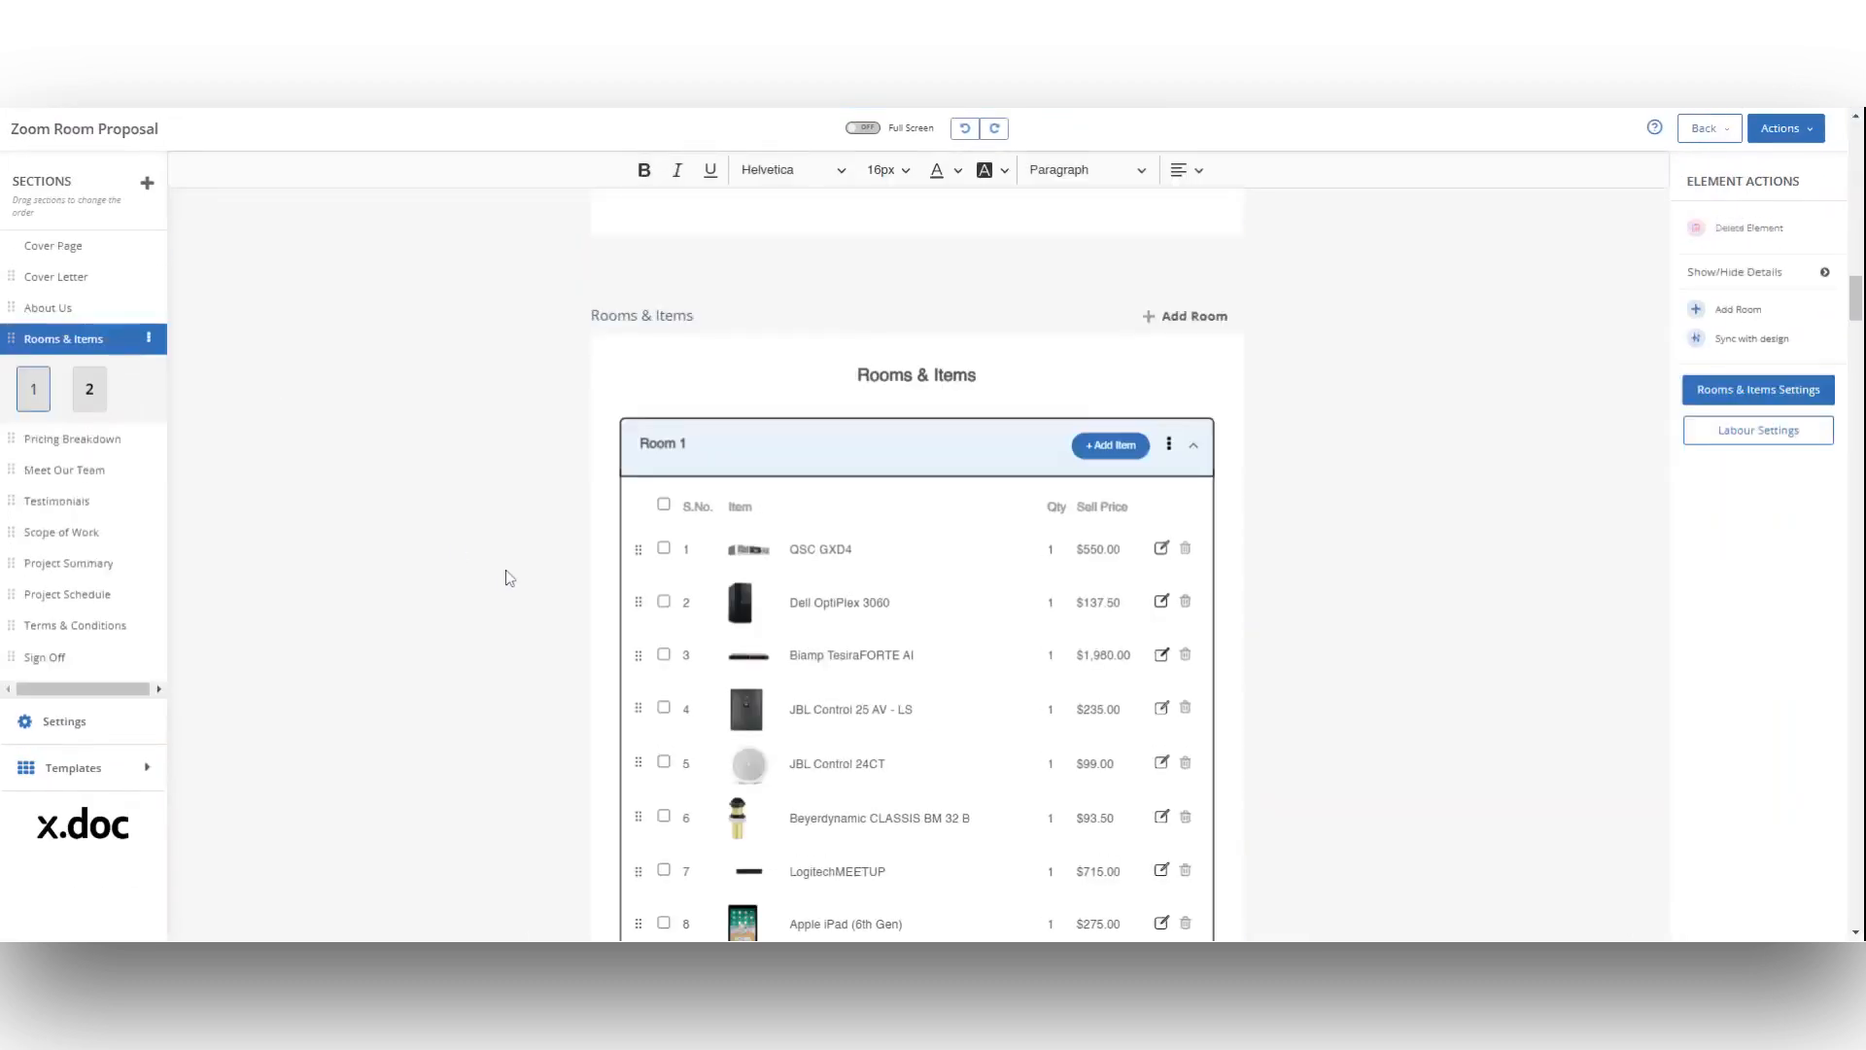
# Step: Set the BOM table to show products by Make & Model No. with the Description, Selling Price and Extended Price columns, and save
pyautogui.click(1708, 269)
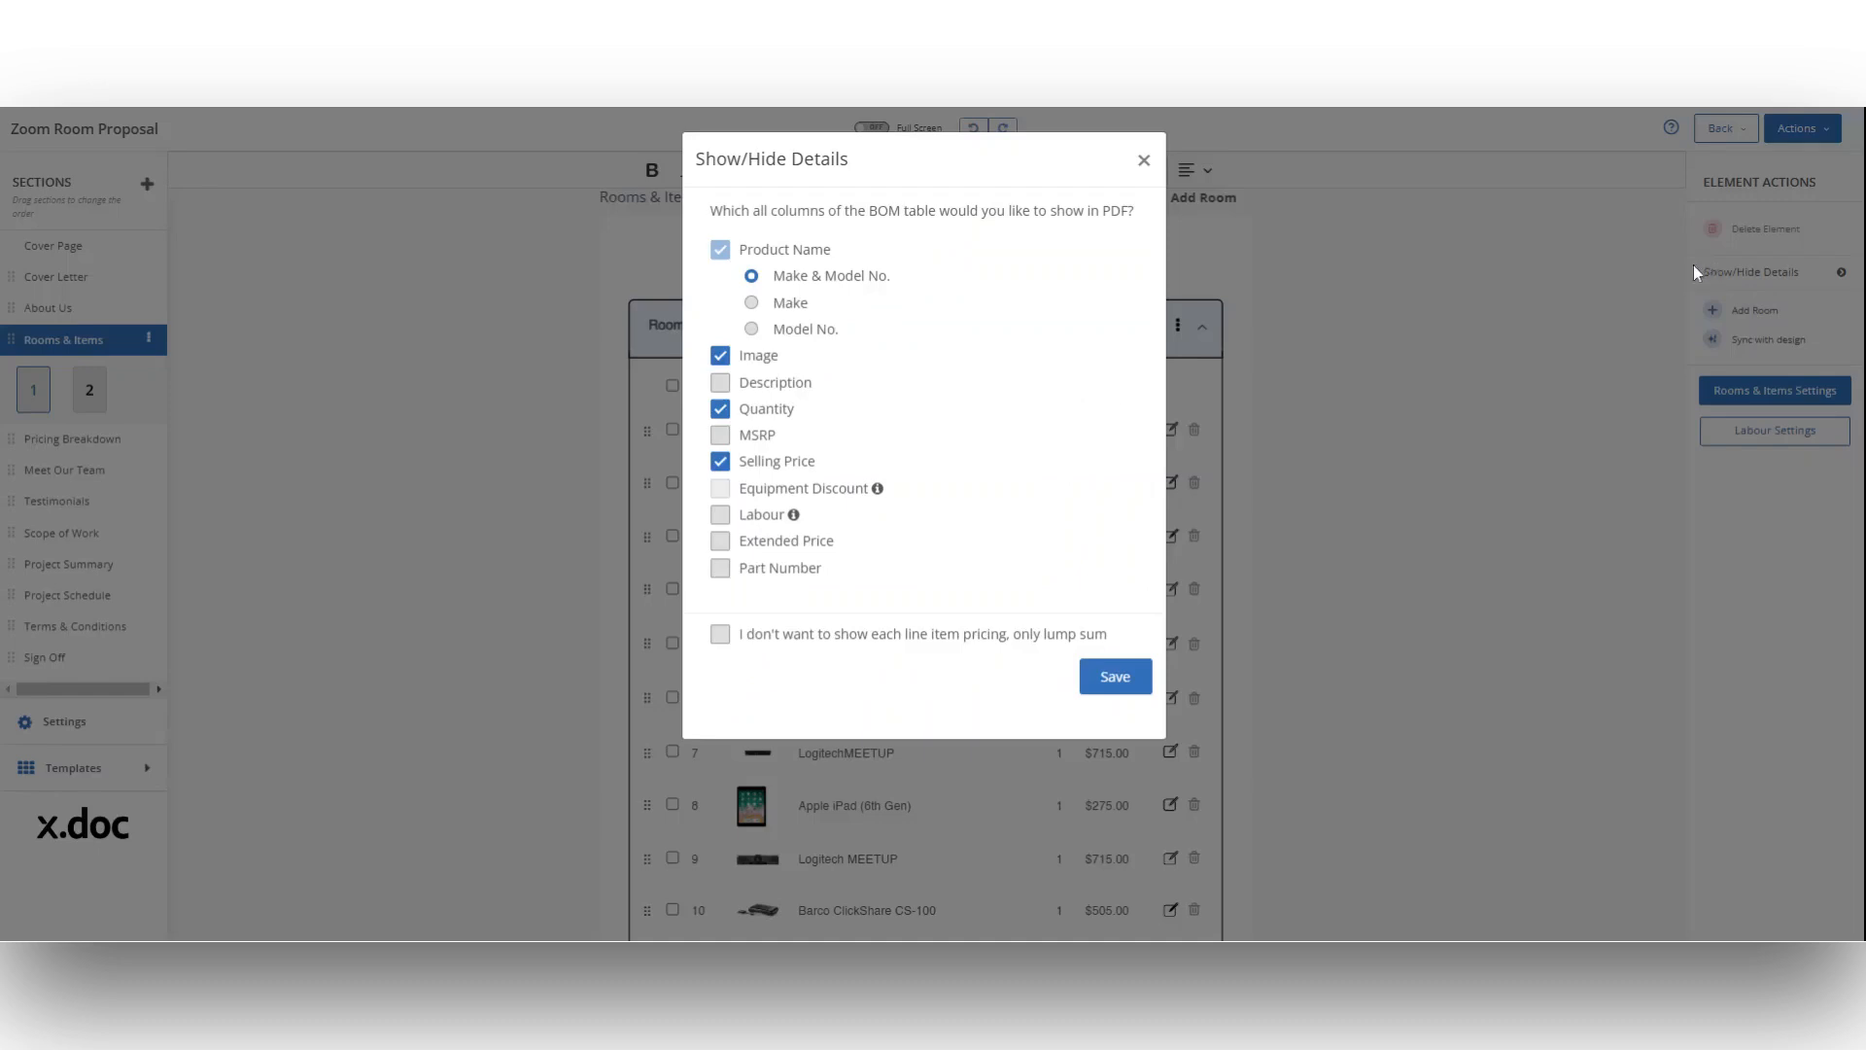
pyautogui.click(792, 303)
pyautogui.click(807, 328)
pyautogui.click(841, 280)
pyautogui.click(916, 648)
pyautogui.click(915, 648)
pyautogui.click(721, 382)
pyautogui.click(720, 461)
pyautogui.click(721, 541)
pyautogui.click(1108, 690)
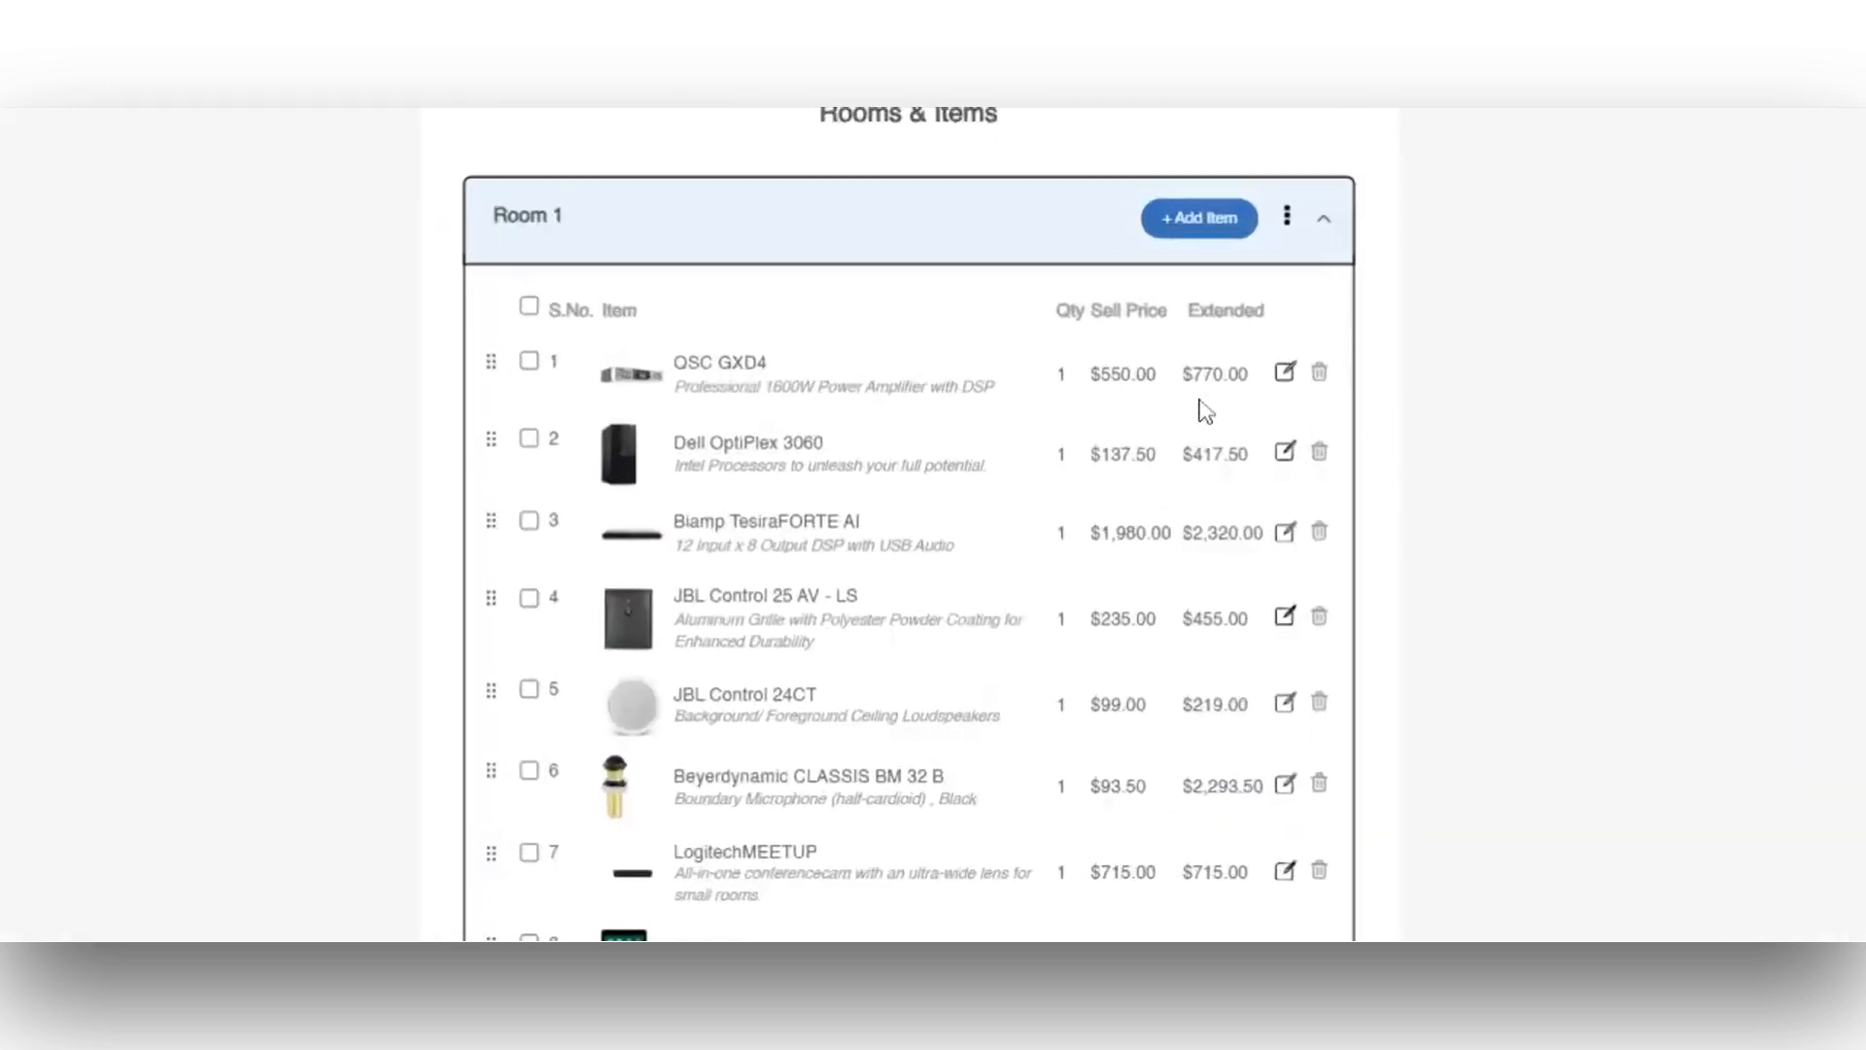
# Step: Turn on the categorical display of items in the Rooms & Items settings
pyautogui.scroll(-5, 988, 439)
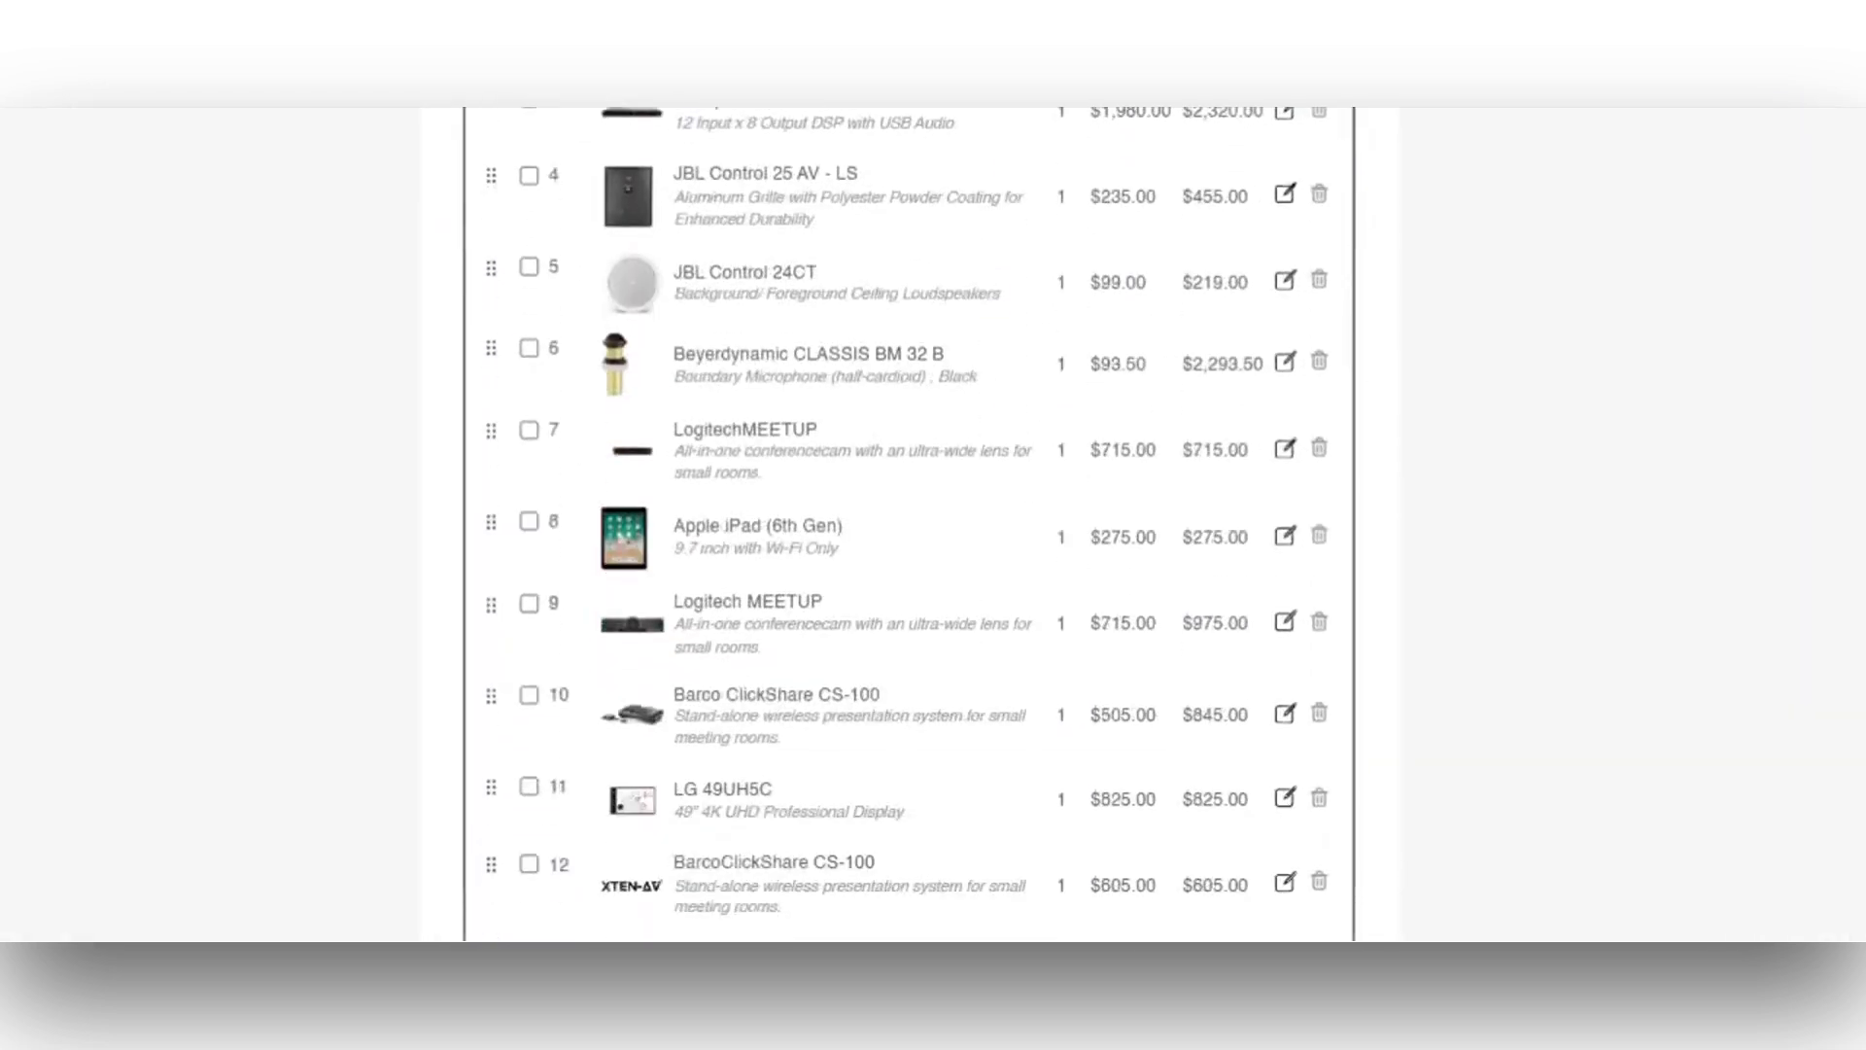
pyautogui.scroll(4, 1138, 427)
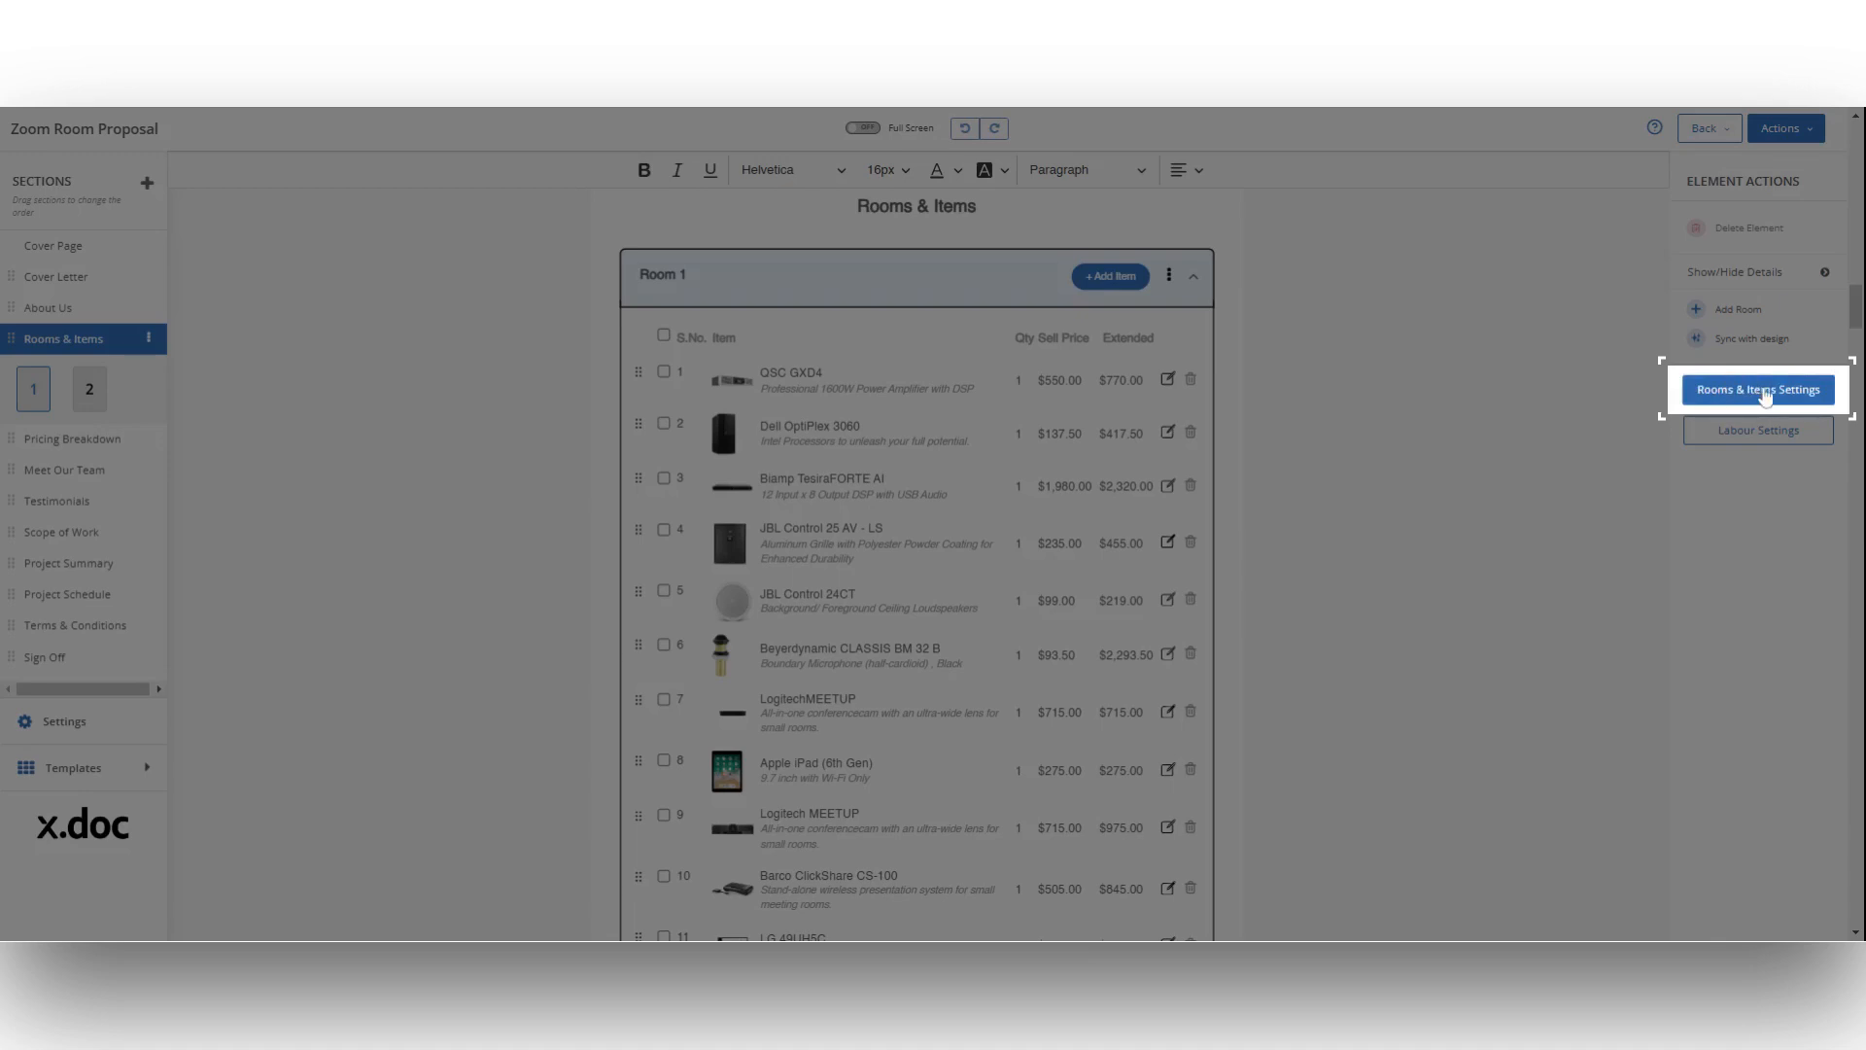
pyautogui.click(1764, 396)
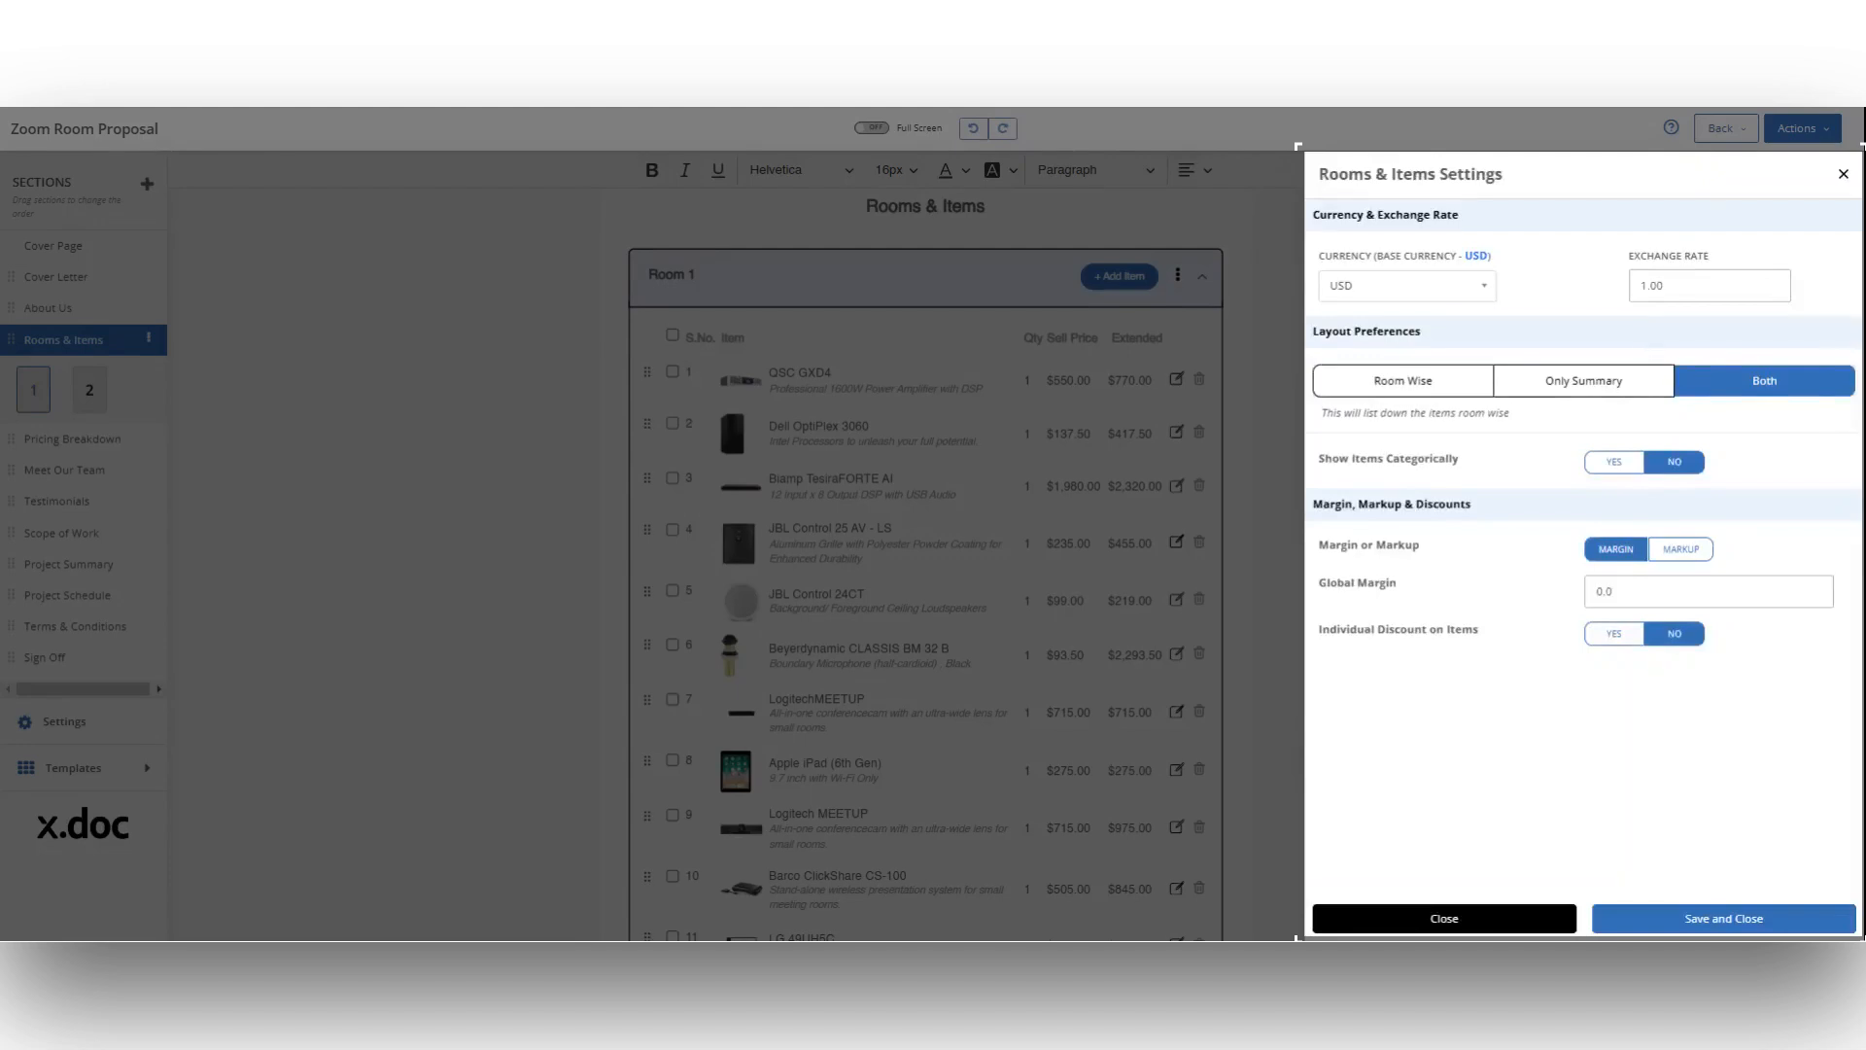
pyautogui.click(1613, 466)
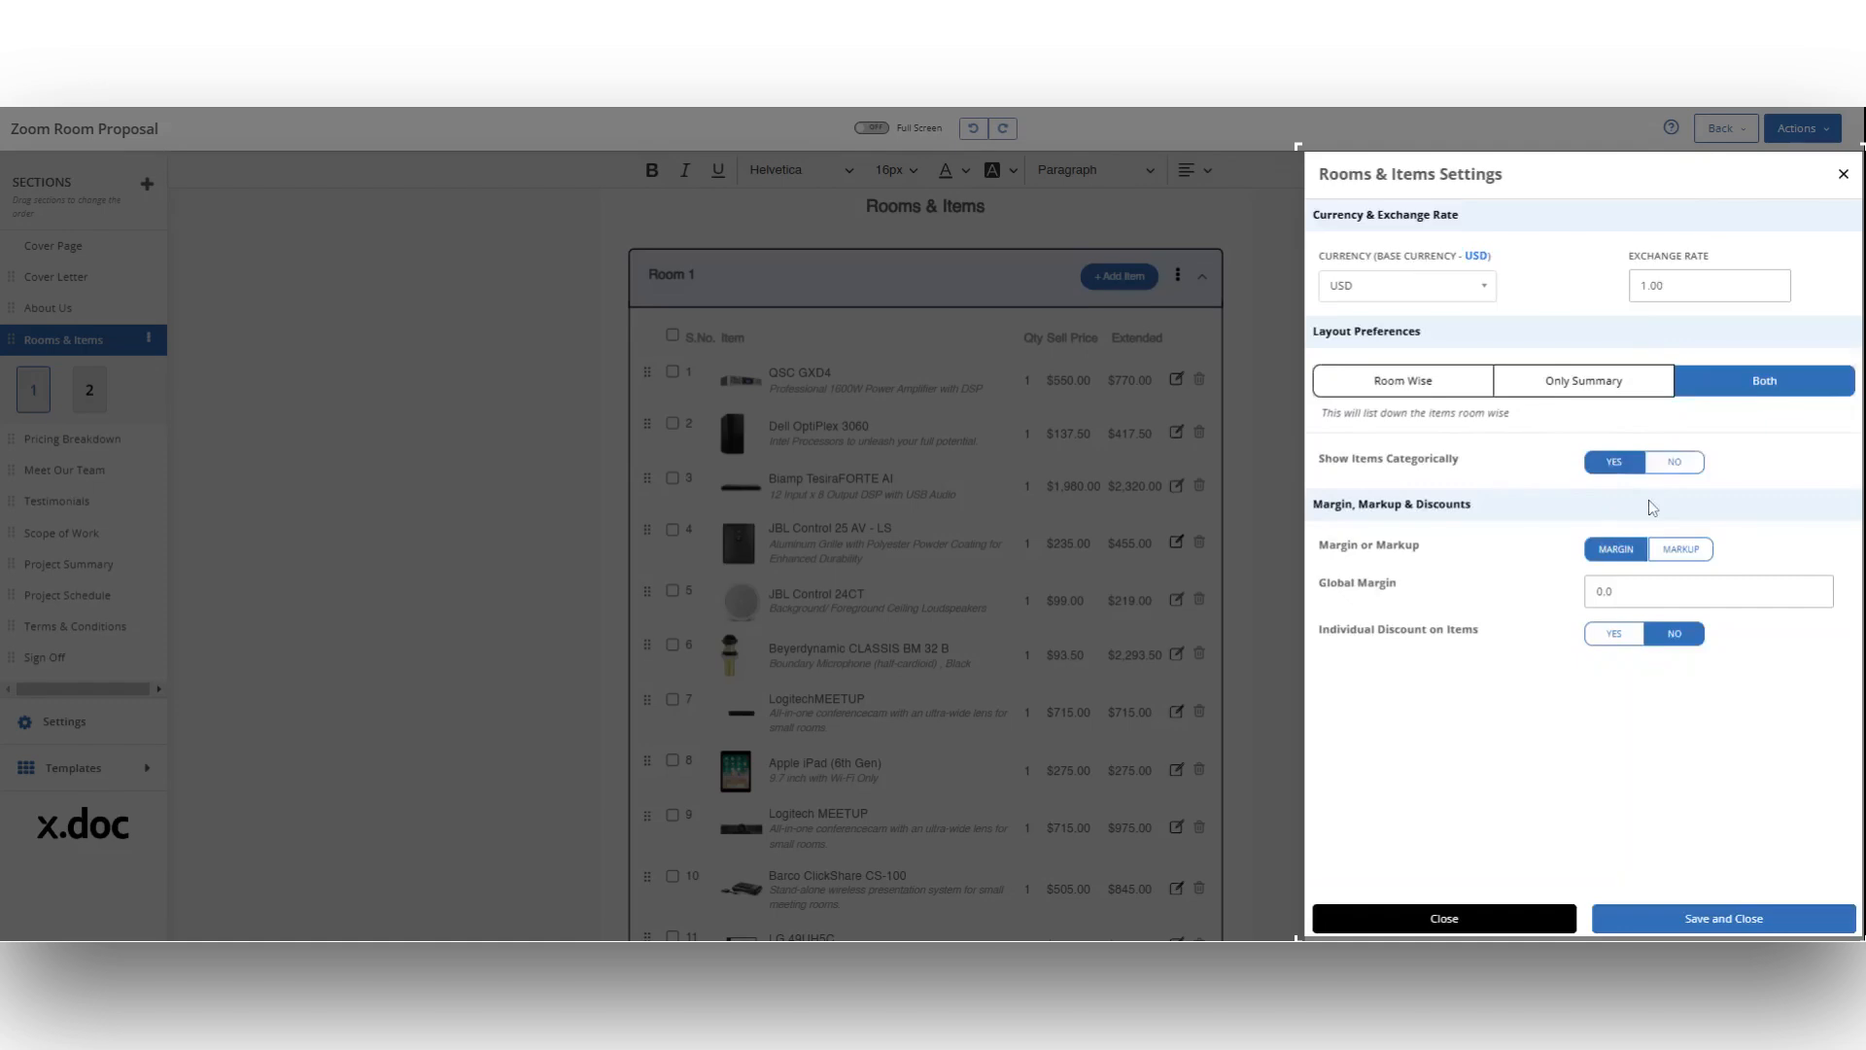
# Step: Switch the item pricing from margin to markup, set the global markup to 10, and save the Rooms & Items settings
pyautogui.click(1678, 552)
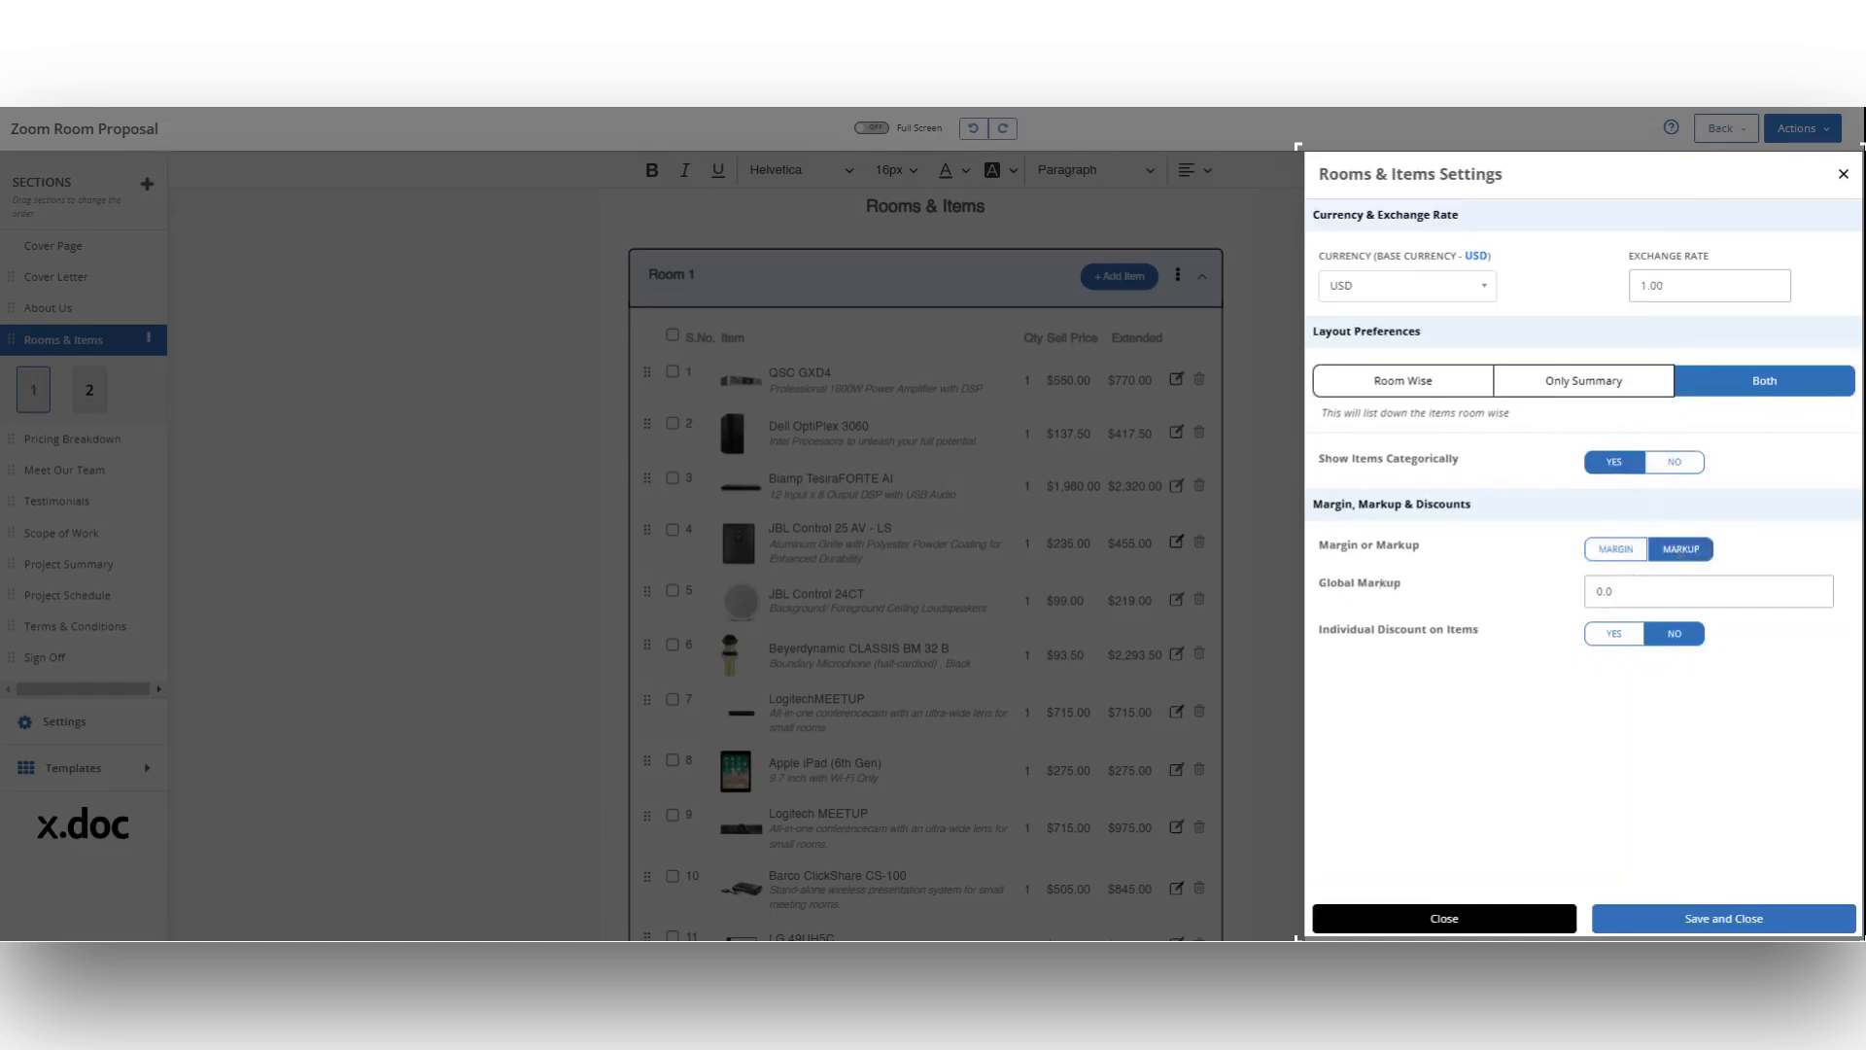
pyautogui.click(1597, 591)
pyautogui.write('1')
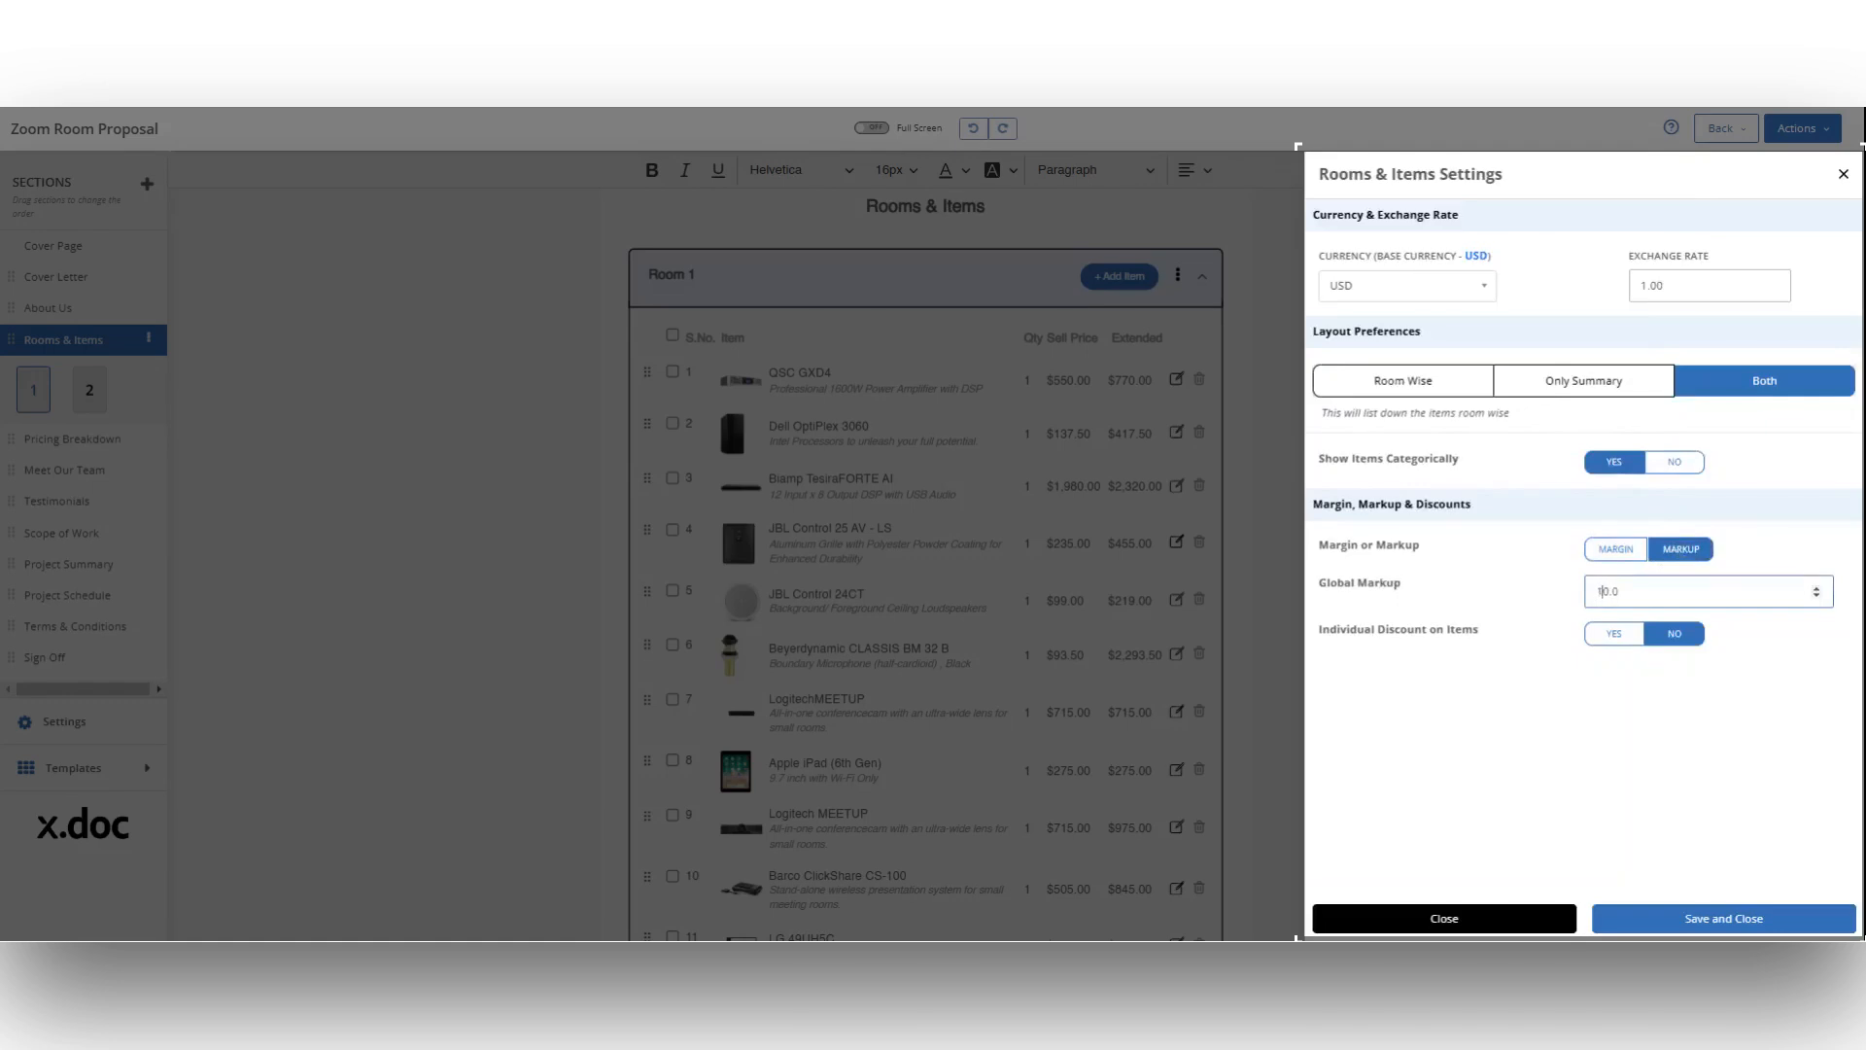
pyautogui.click(1719, 706)
pyautogui.click(1723, 919)
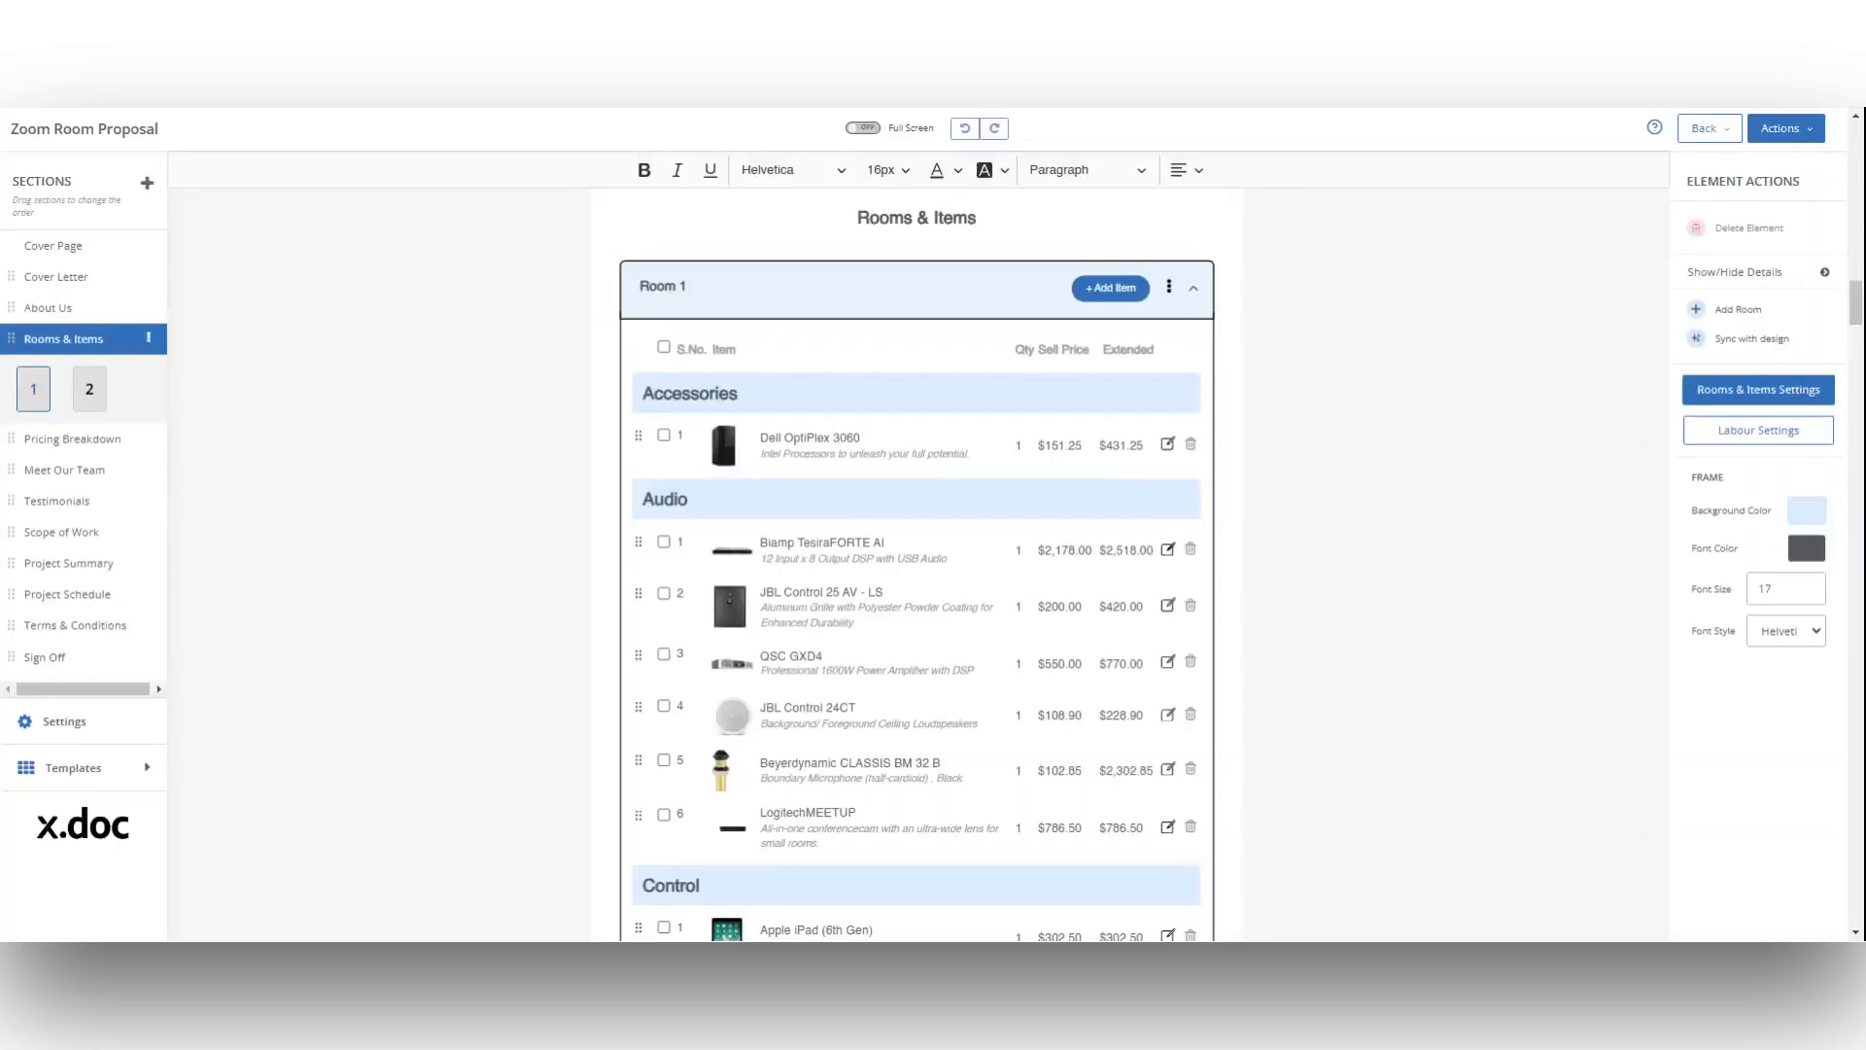
# Step: In the Pricing Breakdown section's settings, enable a labor tax of 10% and a shipping tax of 5%
pyautogui.scroll(-5, 916, 564)
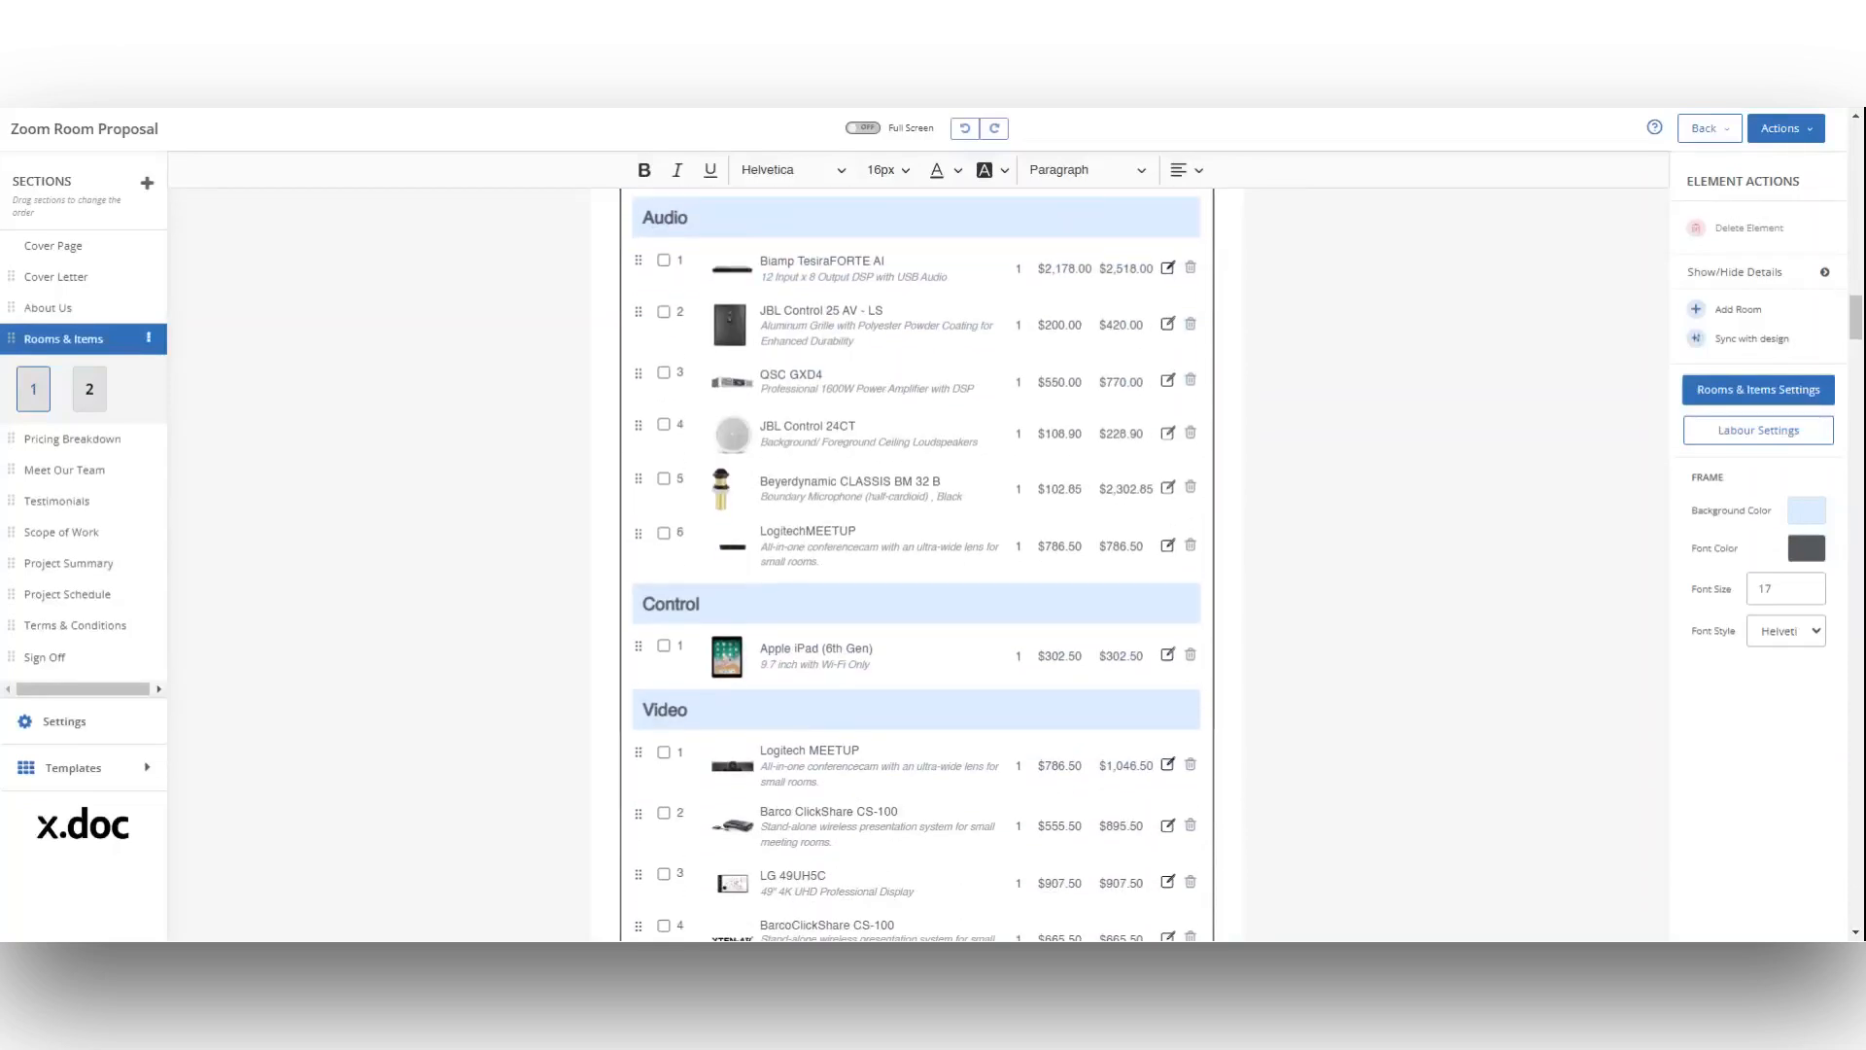
pyautogui.scroll(4, 917, 563)
pyautogui.scroll(2, 916, 564)
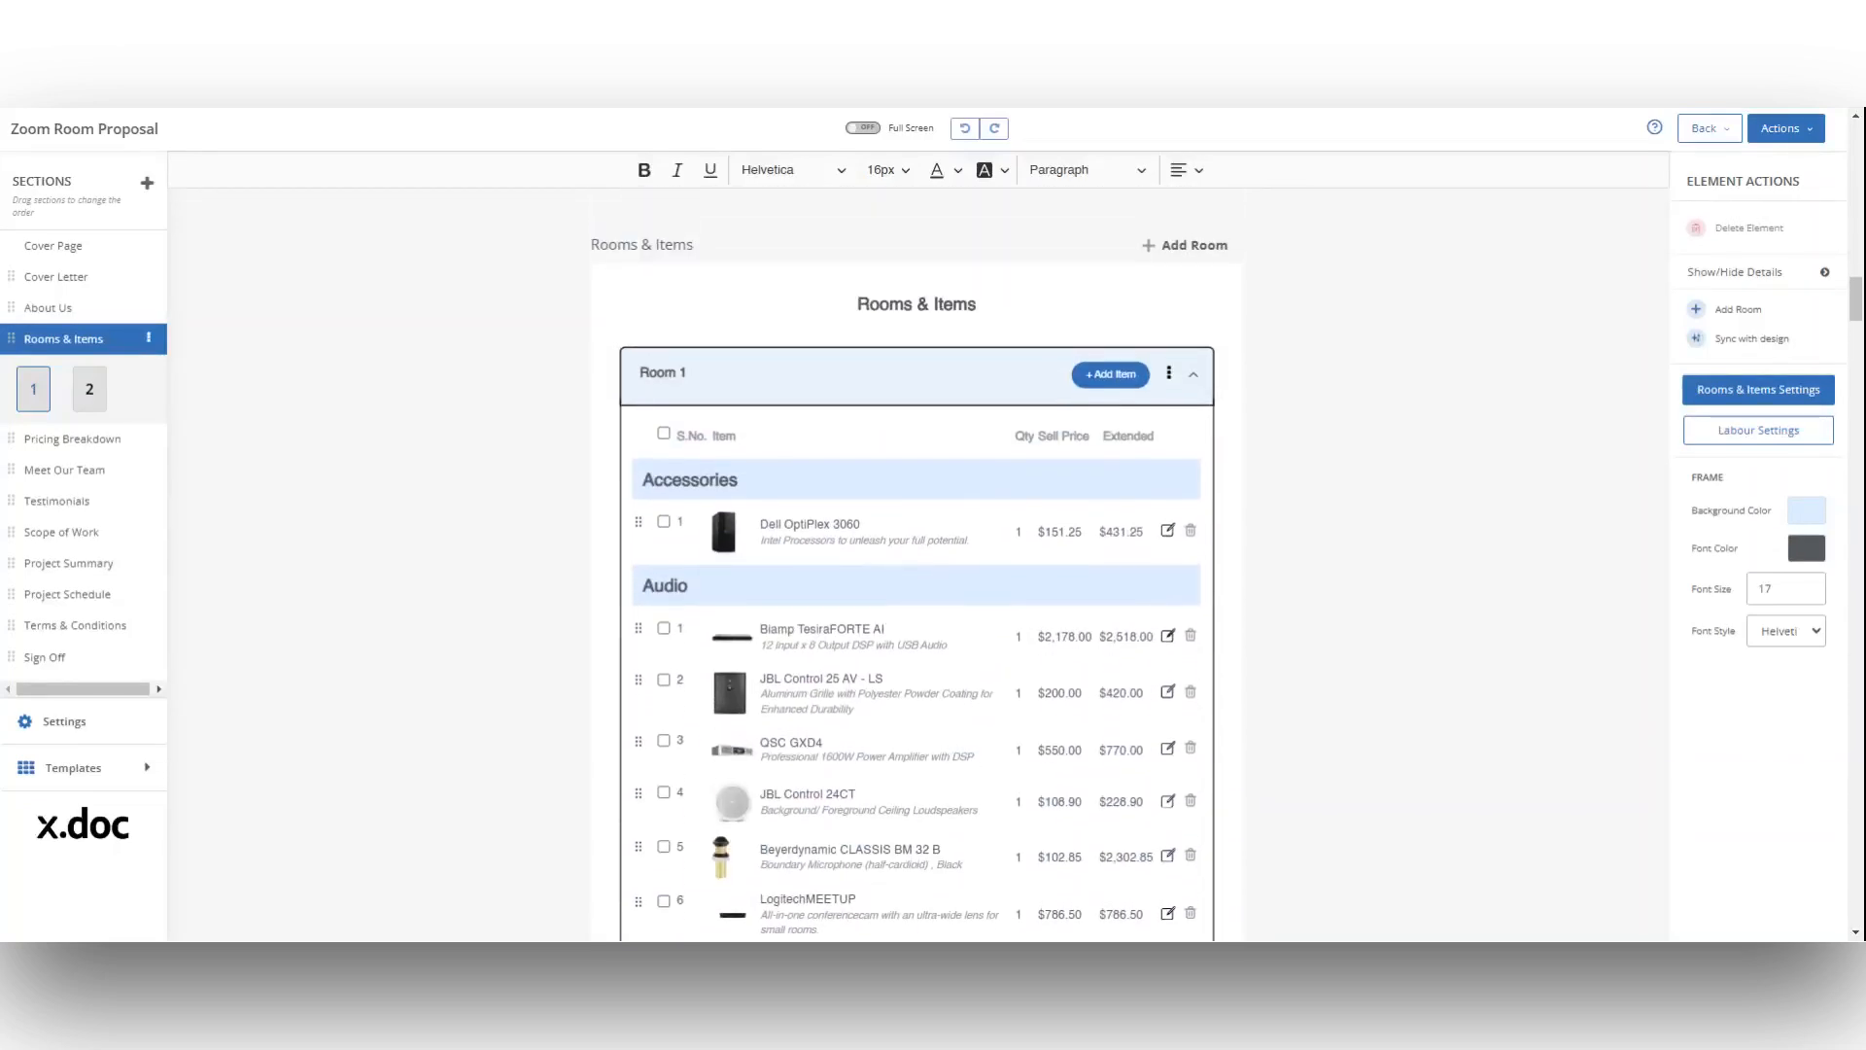
pyautogui.scroll(-1, 243, 450)
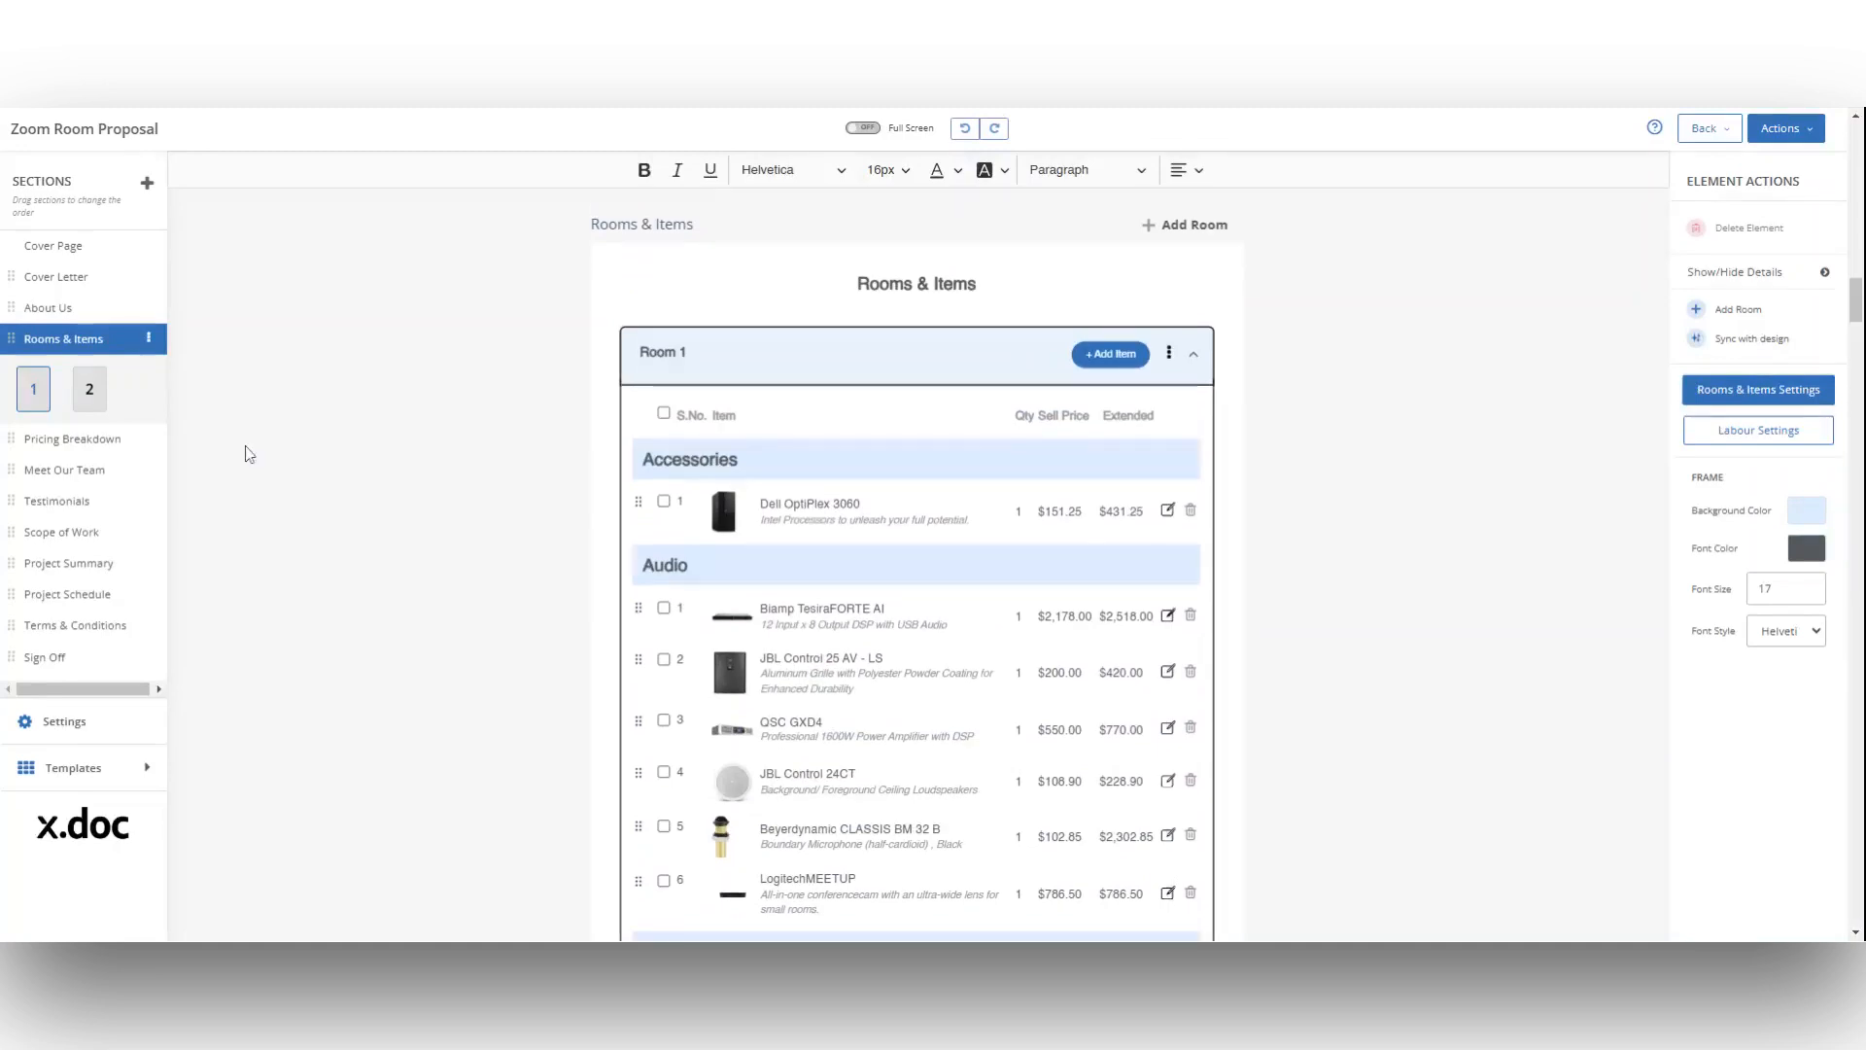
pyautogui.click(141, 445)
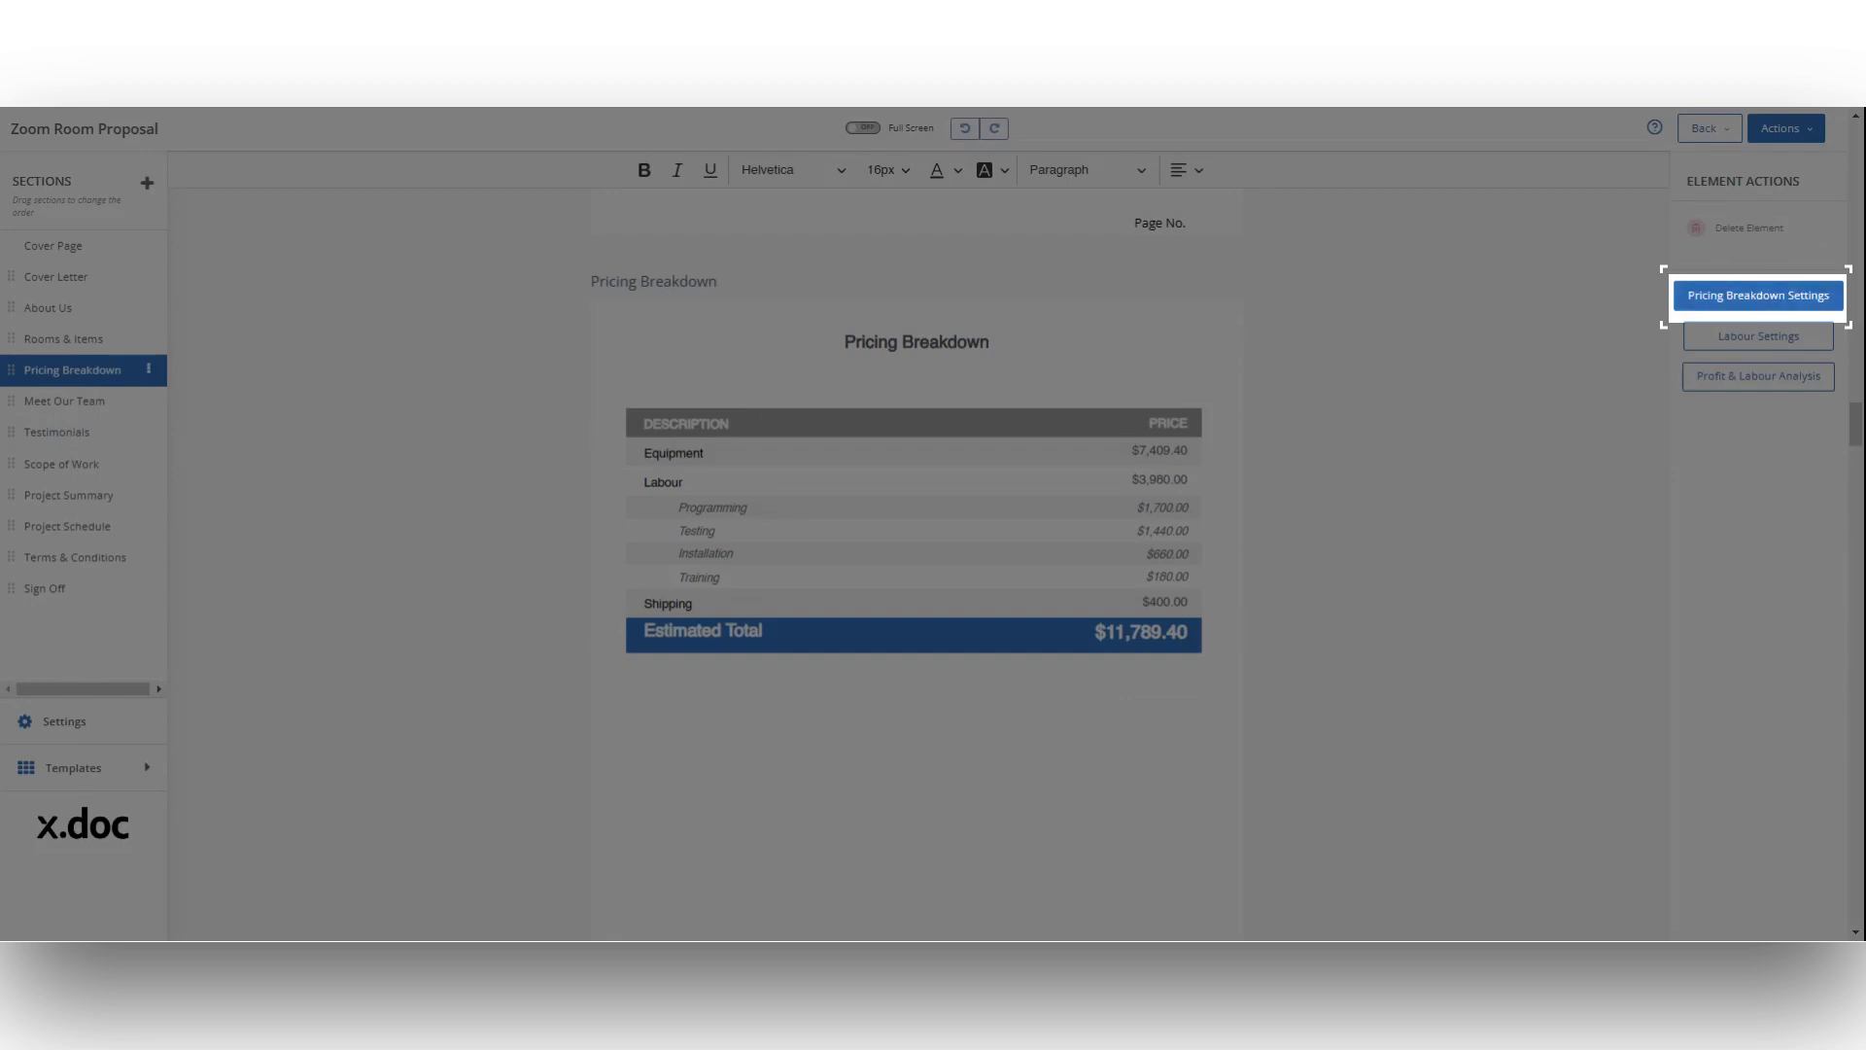
pyautogui.click(1758, 295)
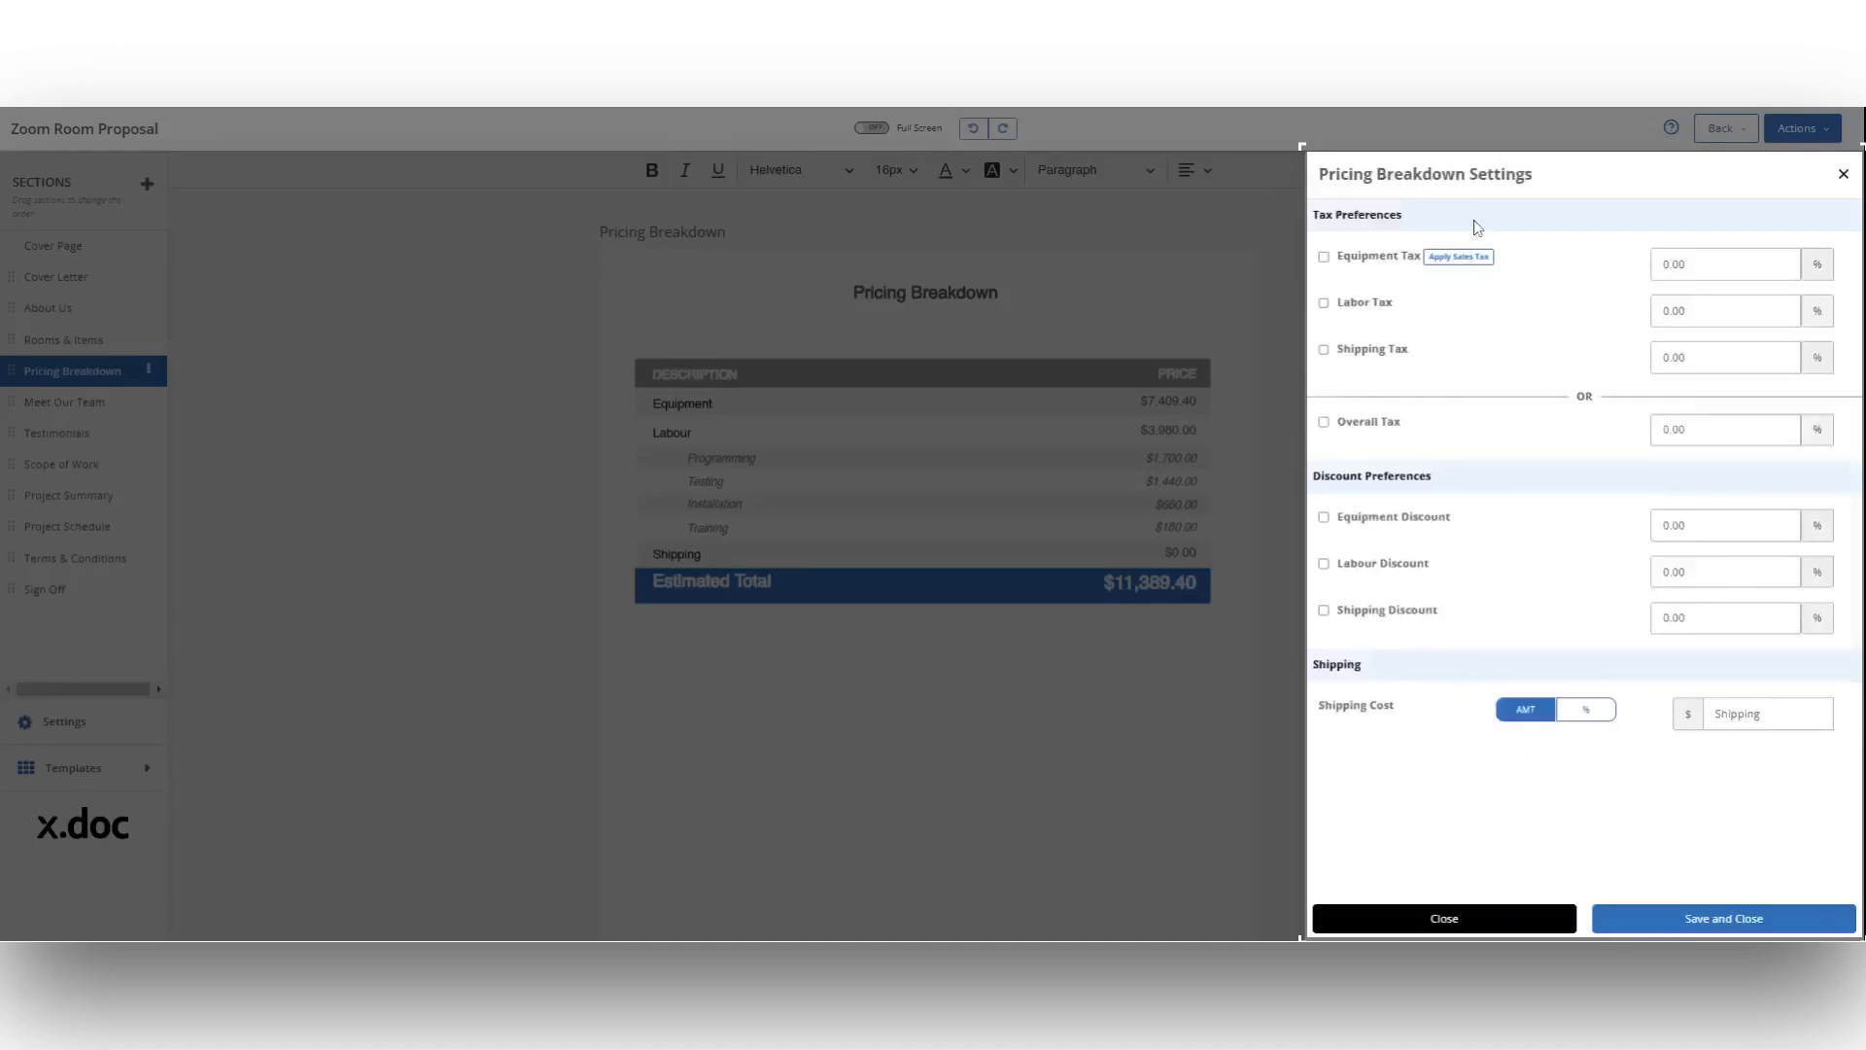
pyautogui.click(1323, 303)
pyautogui.click(1323, 349)
pyautogui.click(1665, 311)
pyautogui.write('1')
pyautogui.press('Tab')
pyautogui.write('5')
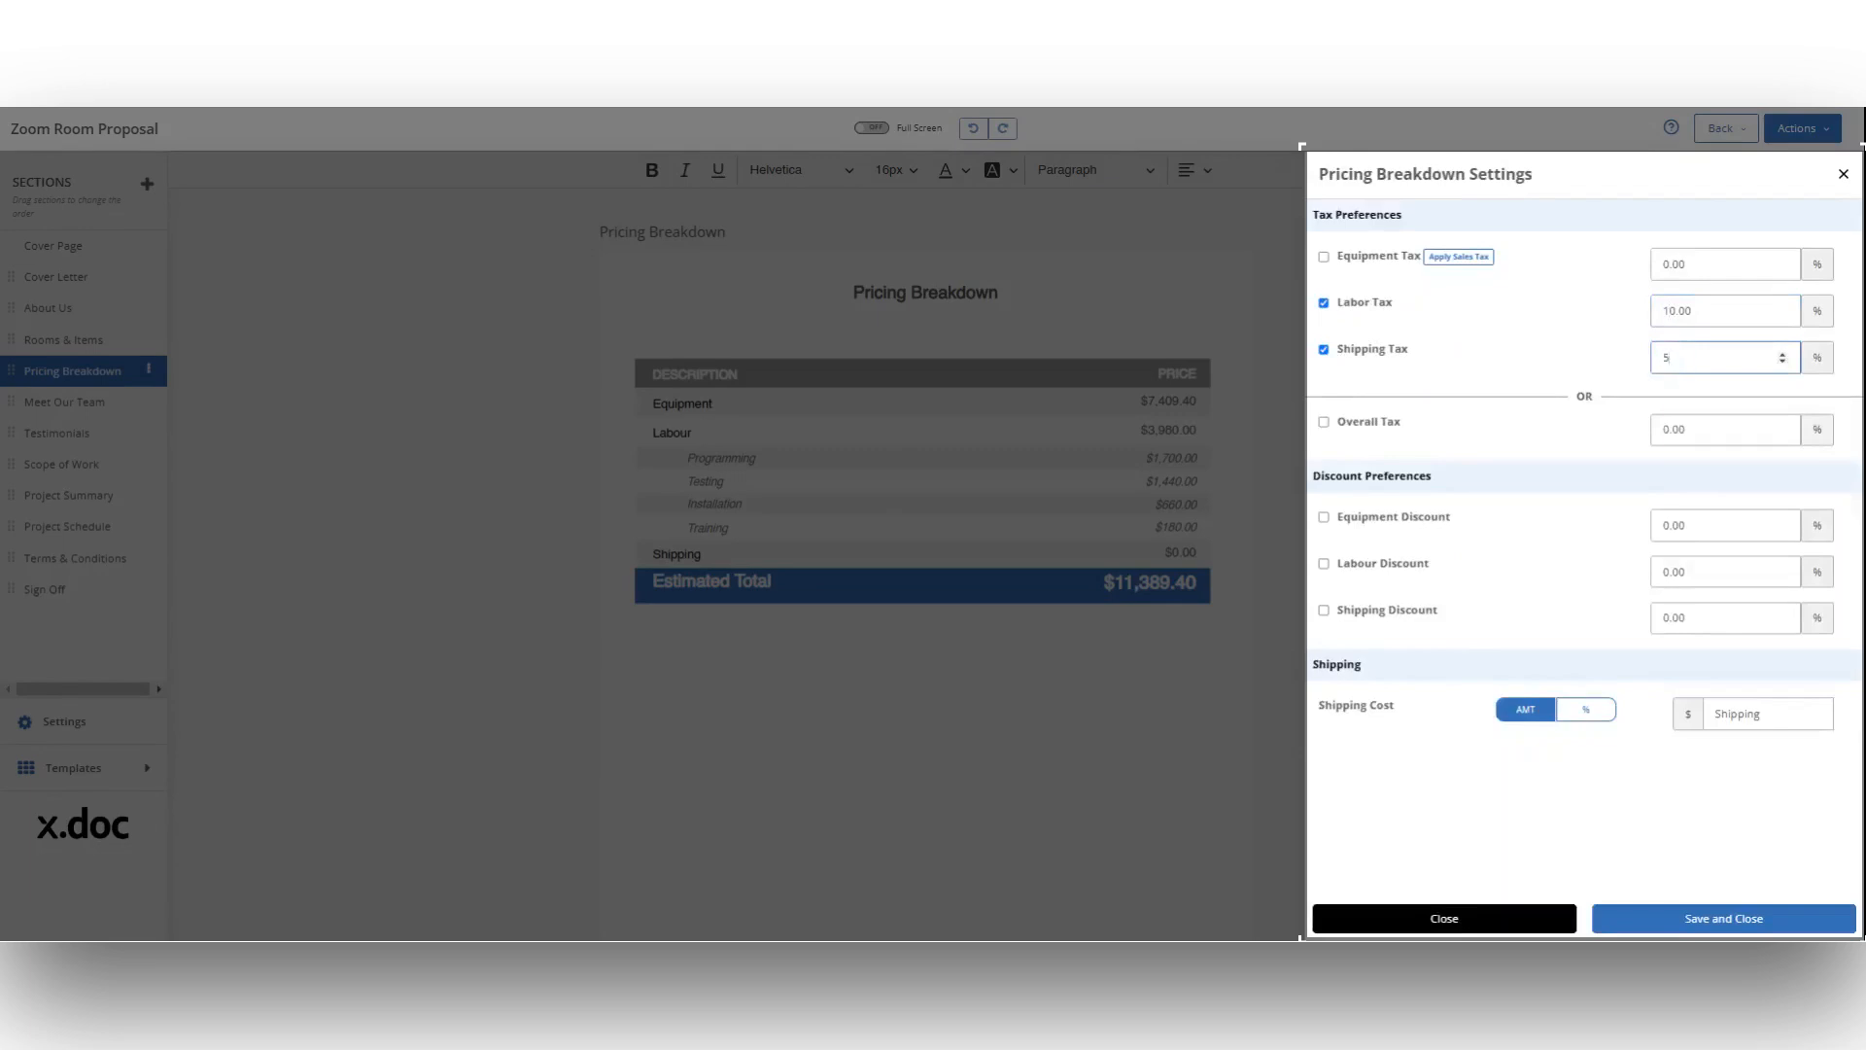
# Step: Enable an equipment discount of 12% and a labour discount of 7% for the pricing breakdown
pyautogui.click(1323, 517)
pyautogui.click(1324, 564)
pyautogui.doubleClick(1675, 526)
pyautogui.write('12')
pyautogui.doubleClick(1675, 573)
pyautogui.write('7')
pyautogui.click(1576, 661)
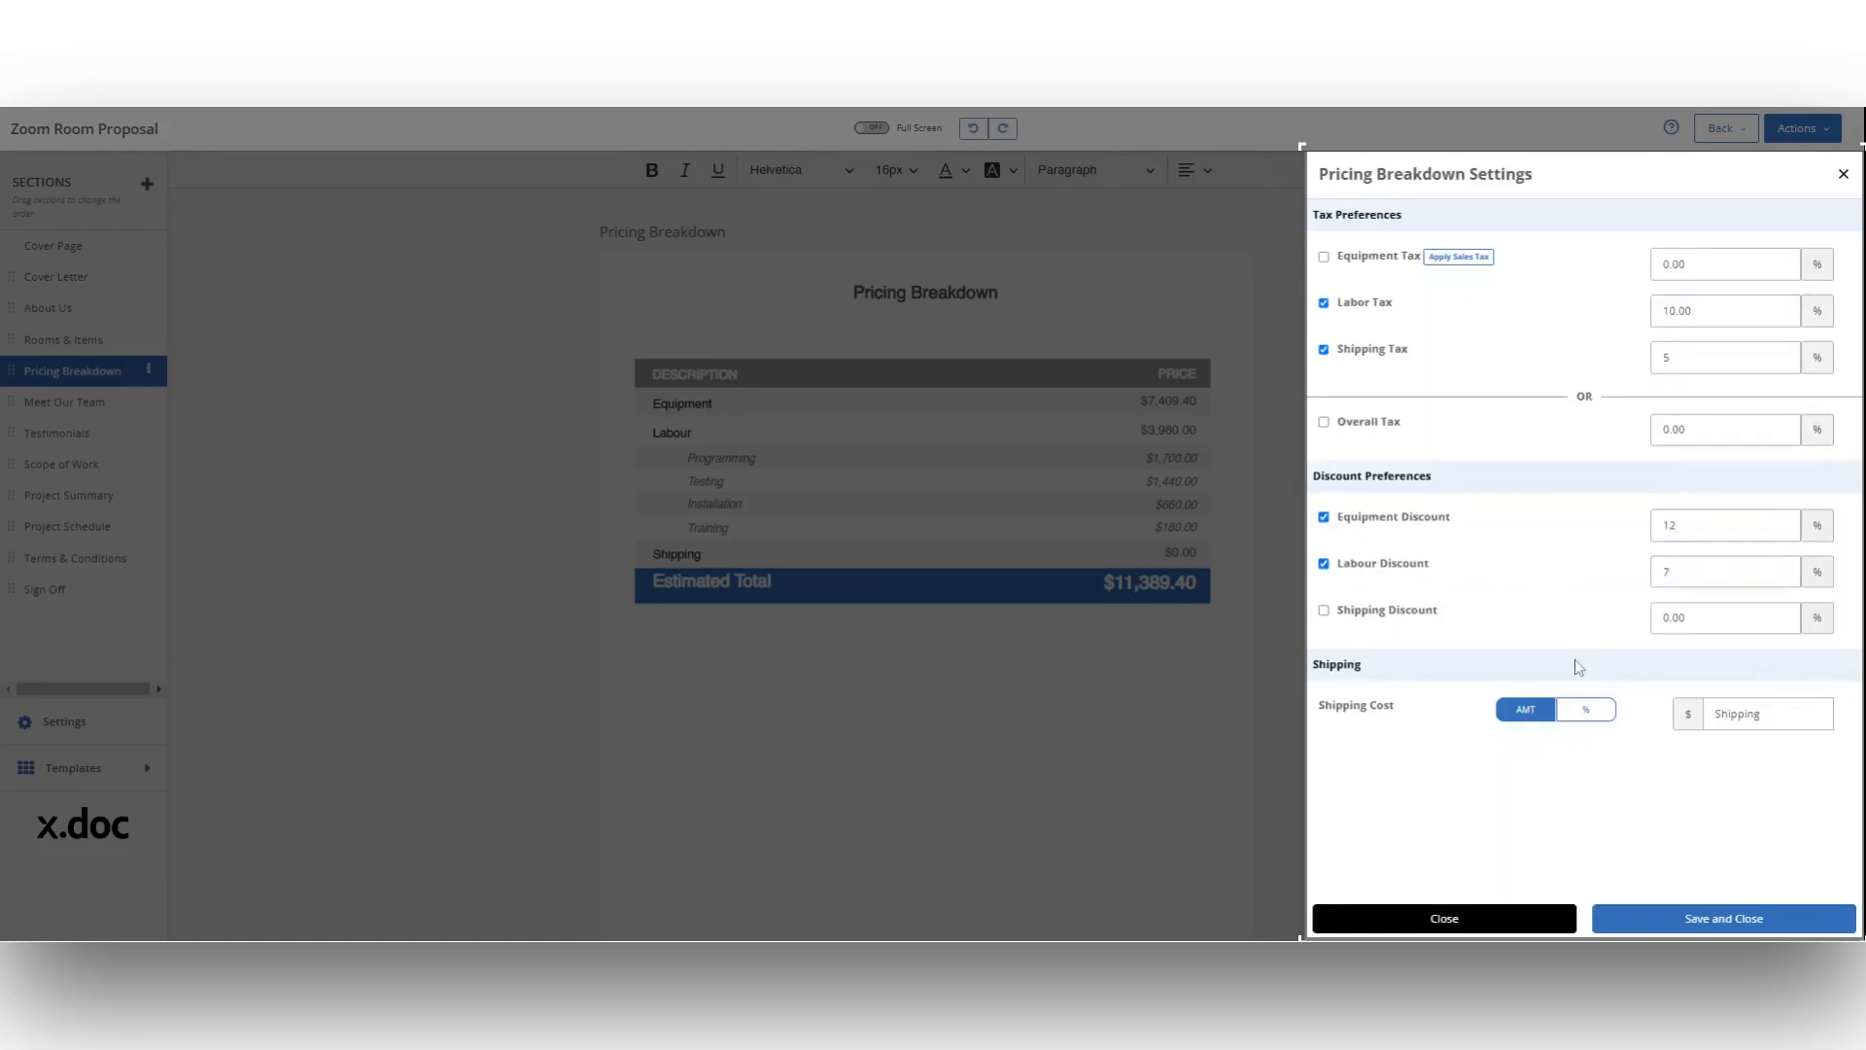
# Step: Set the shipping cost as a percentage of 18% and save the Pricing Breakdown settings
pyautogui.click(1585, 710)
pyautogui.doubleClick(1697, 714)
pyautogui.press('BackSpace')
pyautogui.write('18')
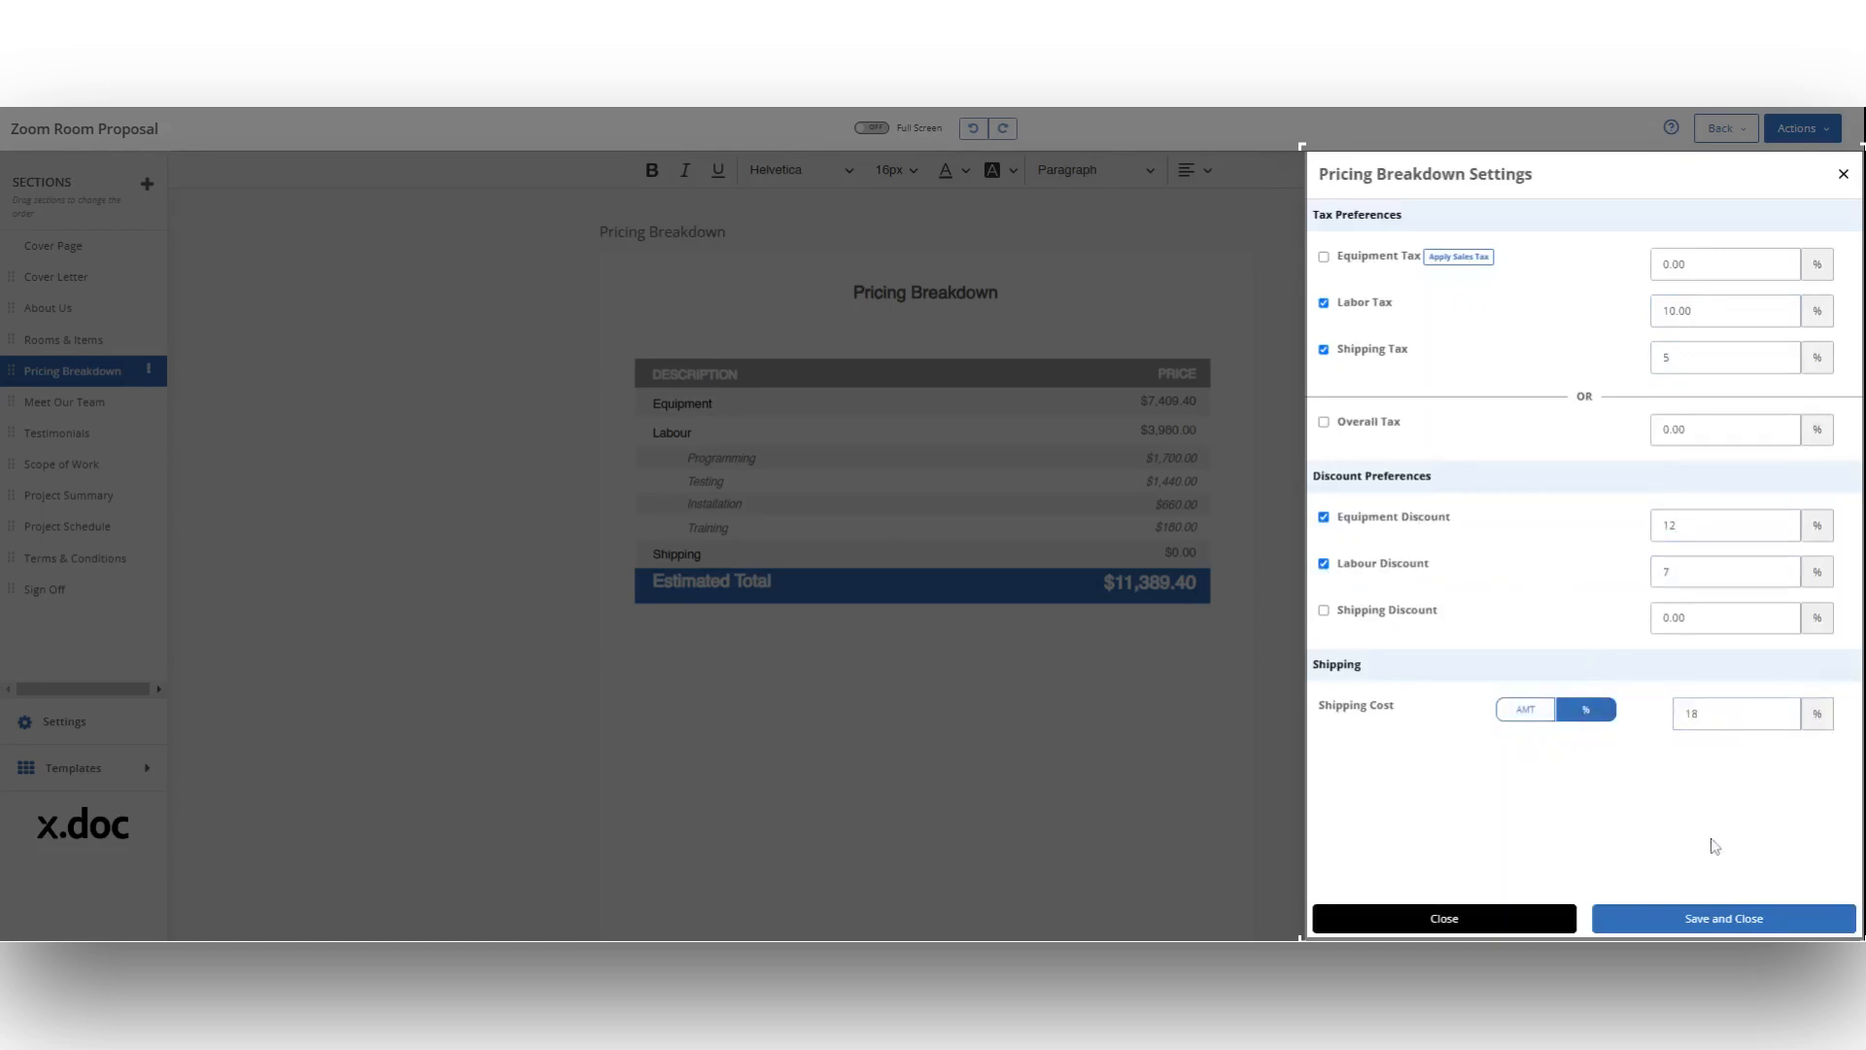
pyautogui.click(1716, 919)
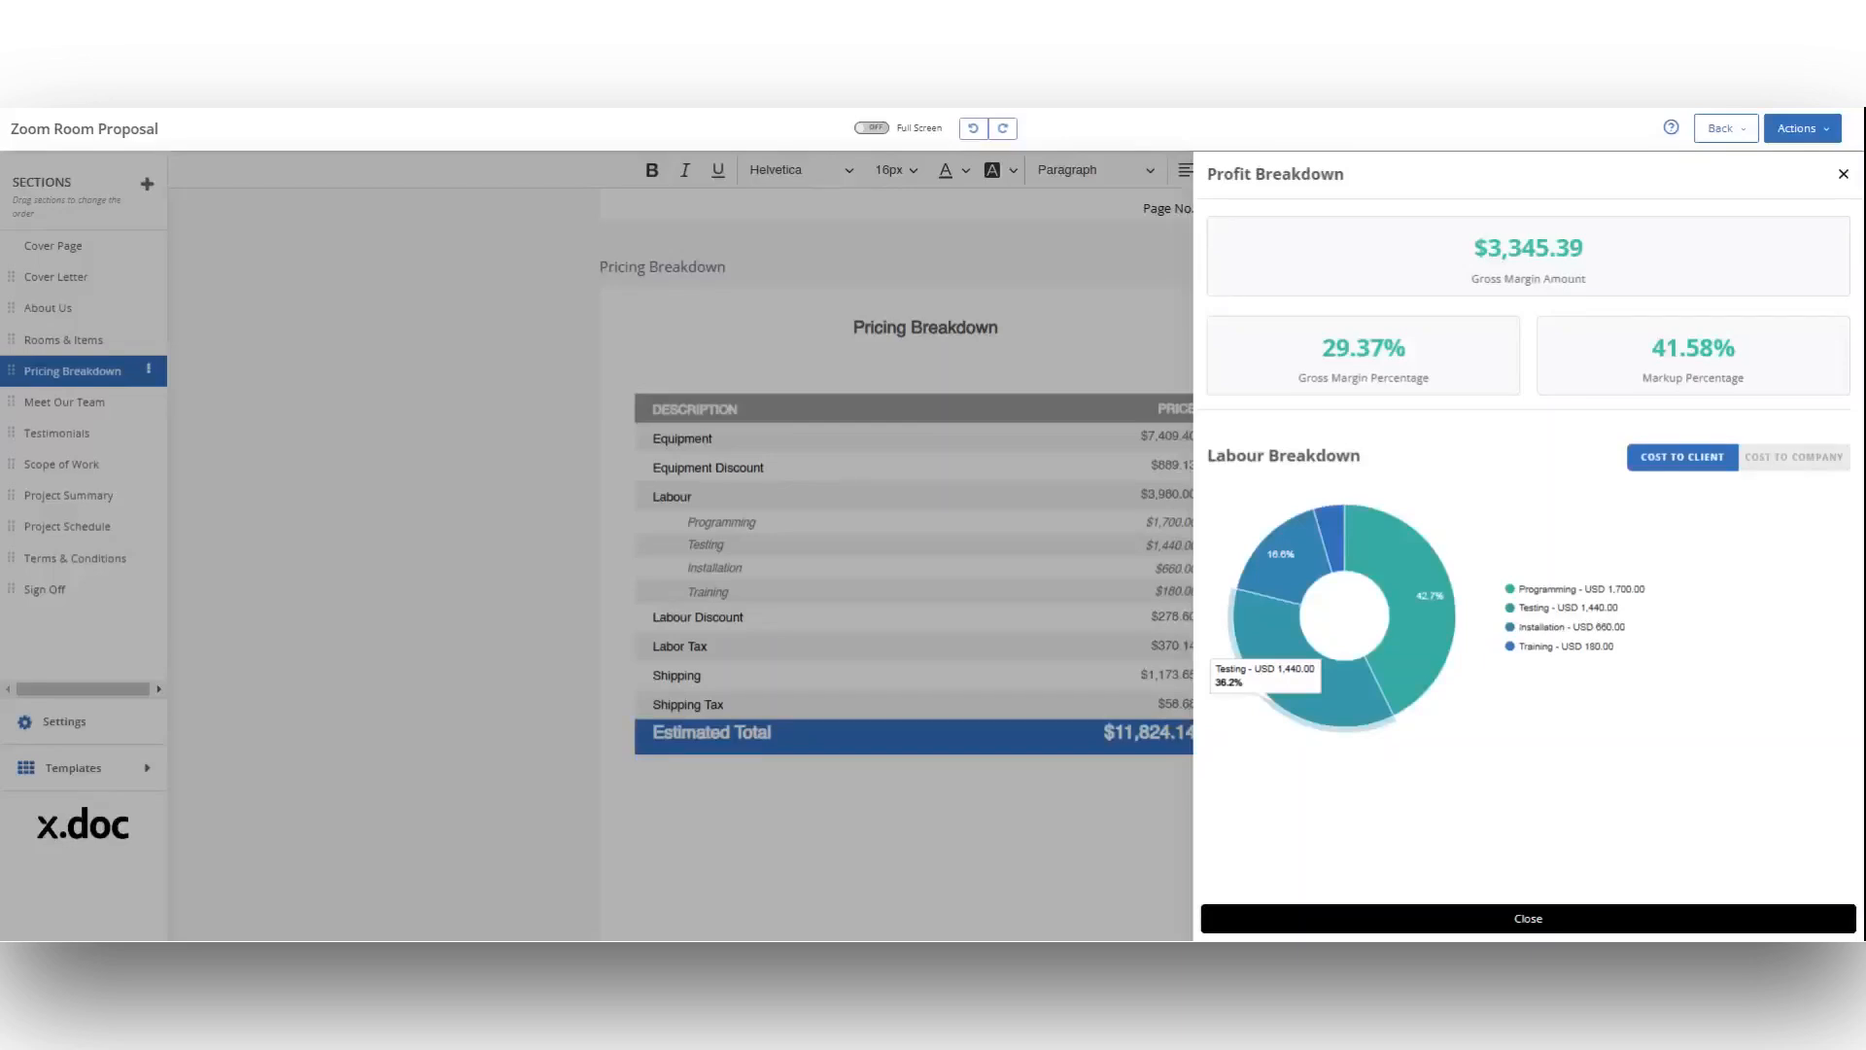
# Step: Compare the labour breakdown by cost to company and cost to client in the profit analysis, and close it
pyautogui.click(1796, 456)
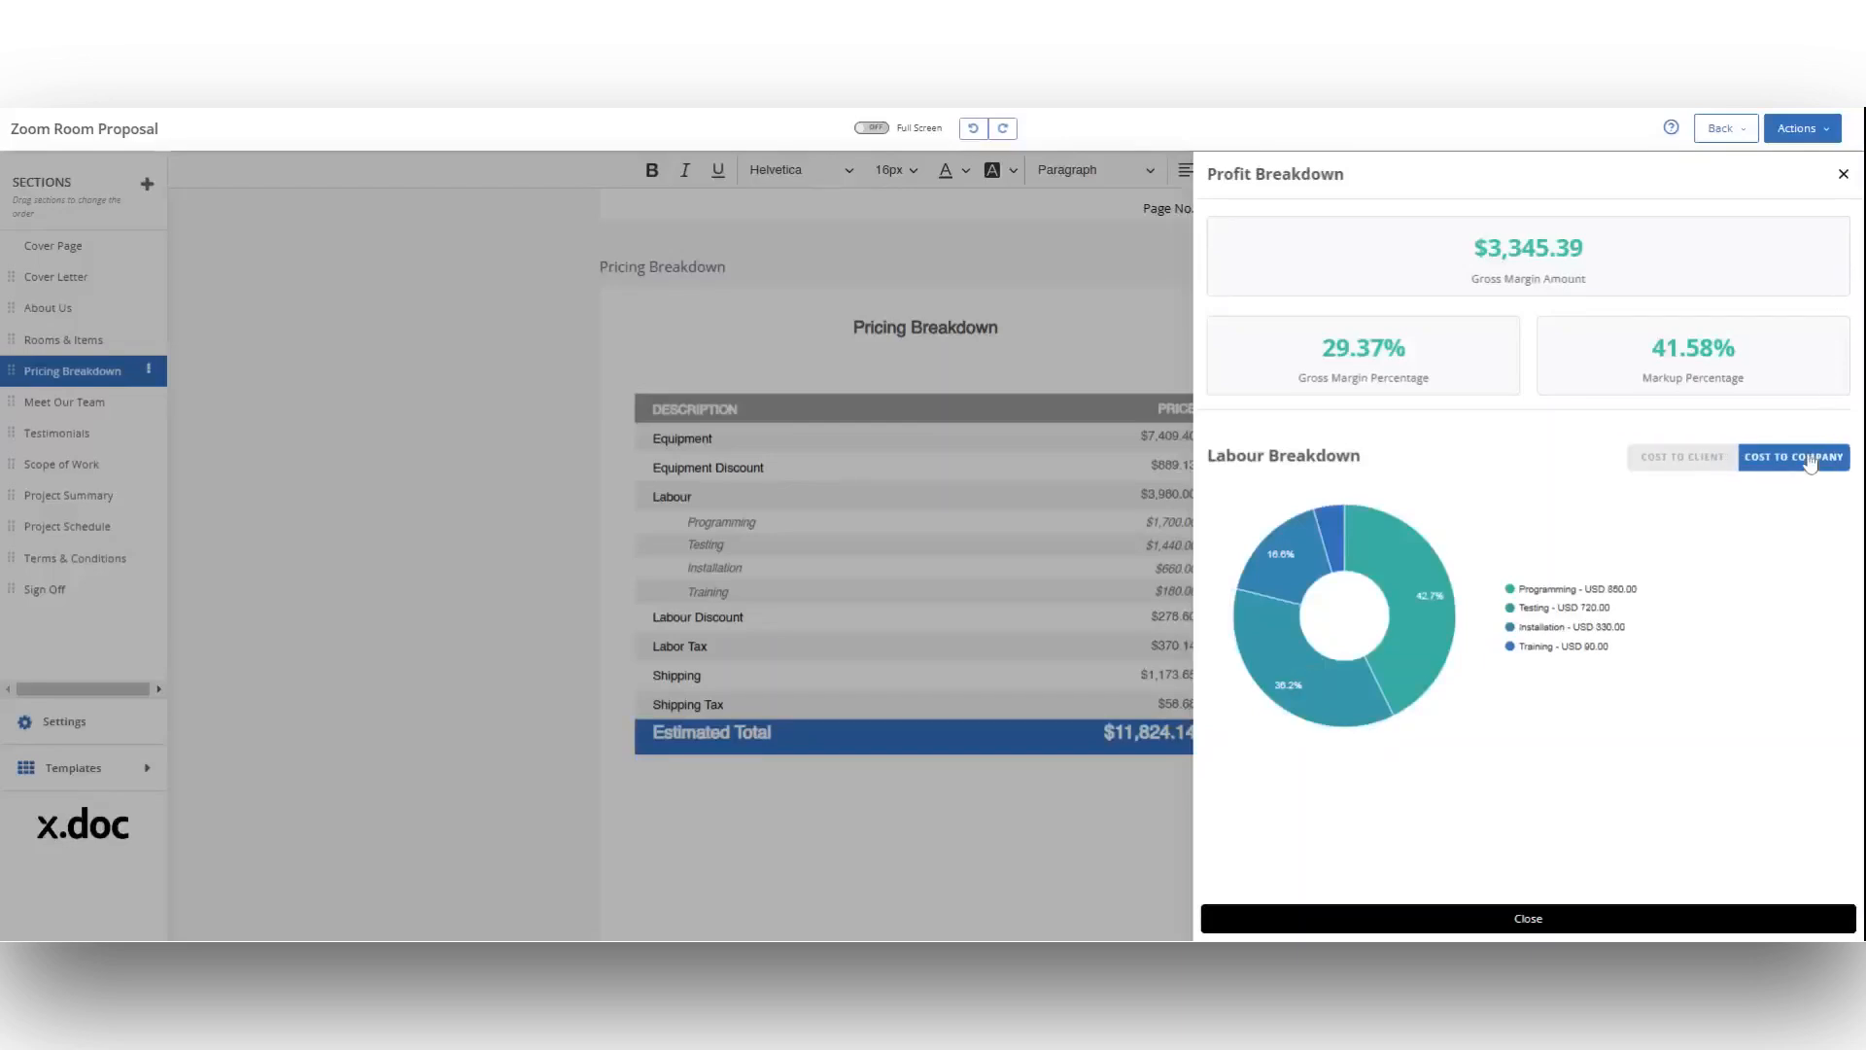
pyautogui.click(1701, 463)
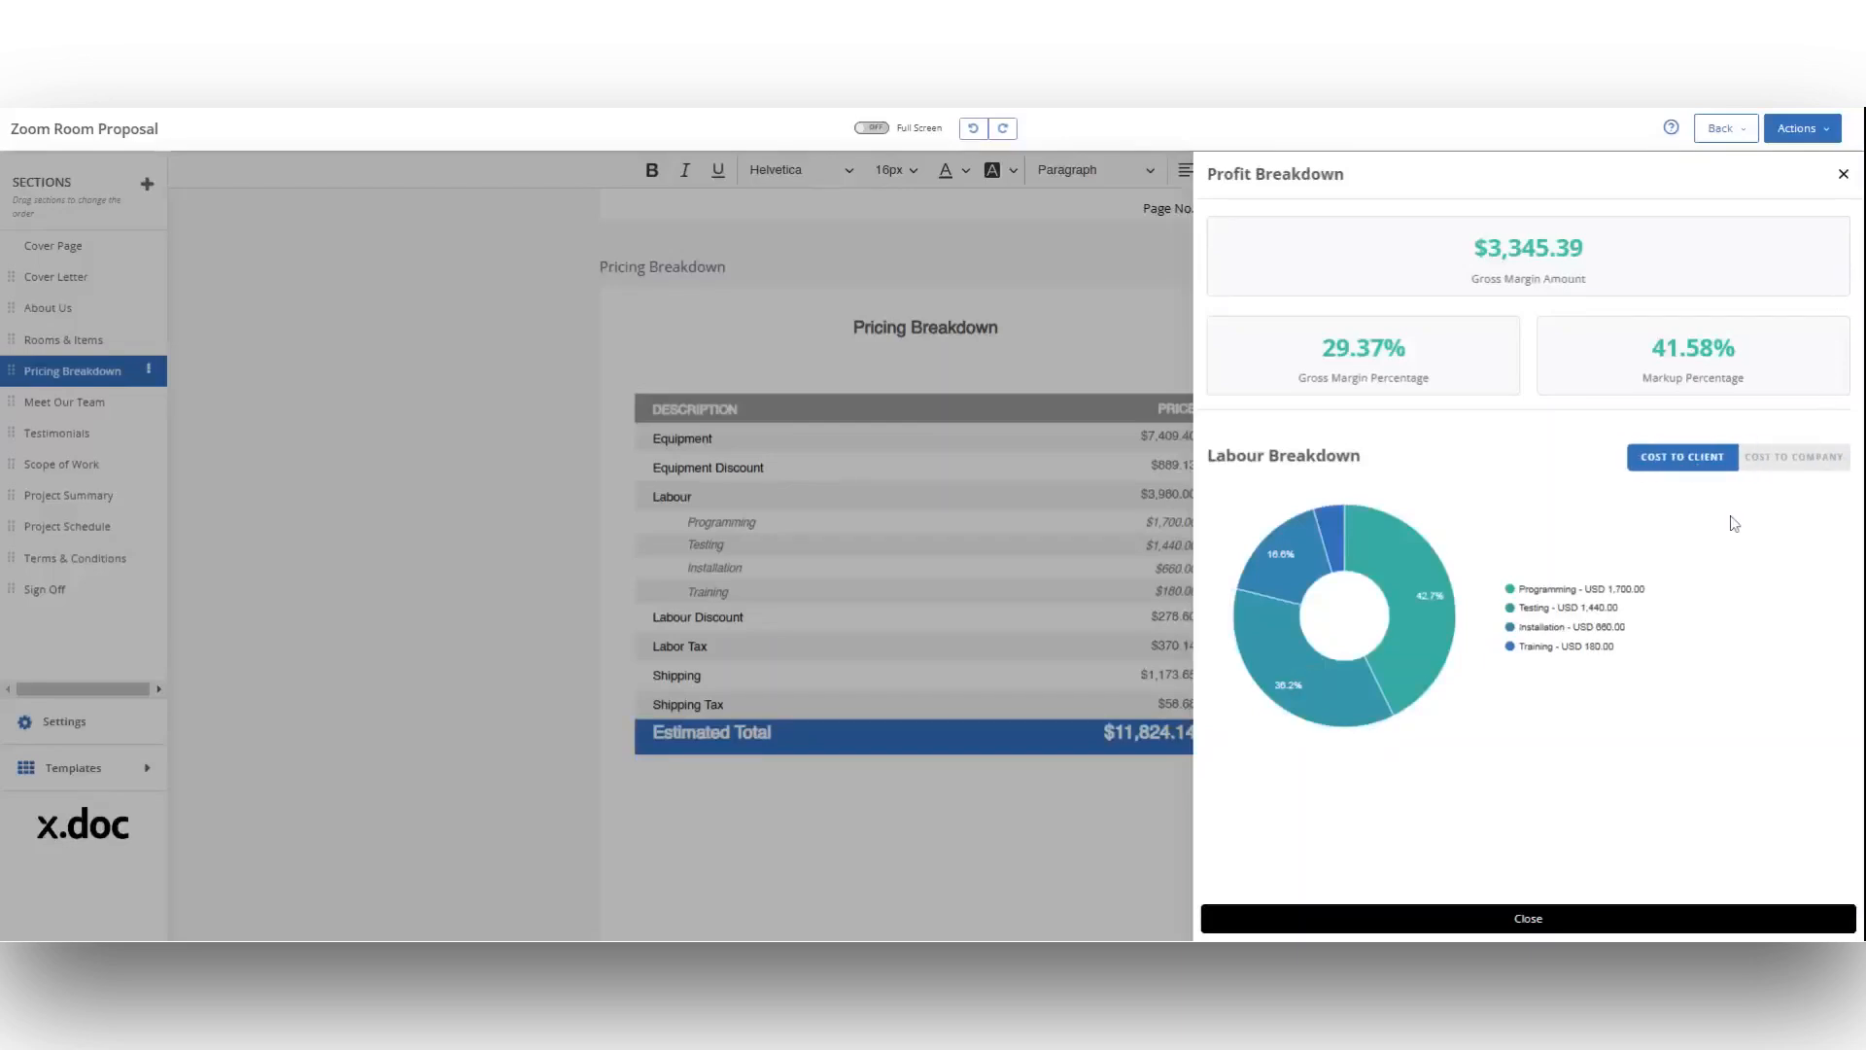
pyautogui.click(1724, 918)
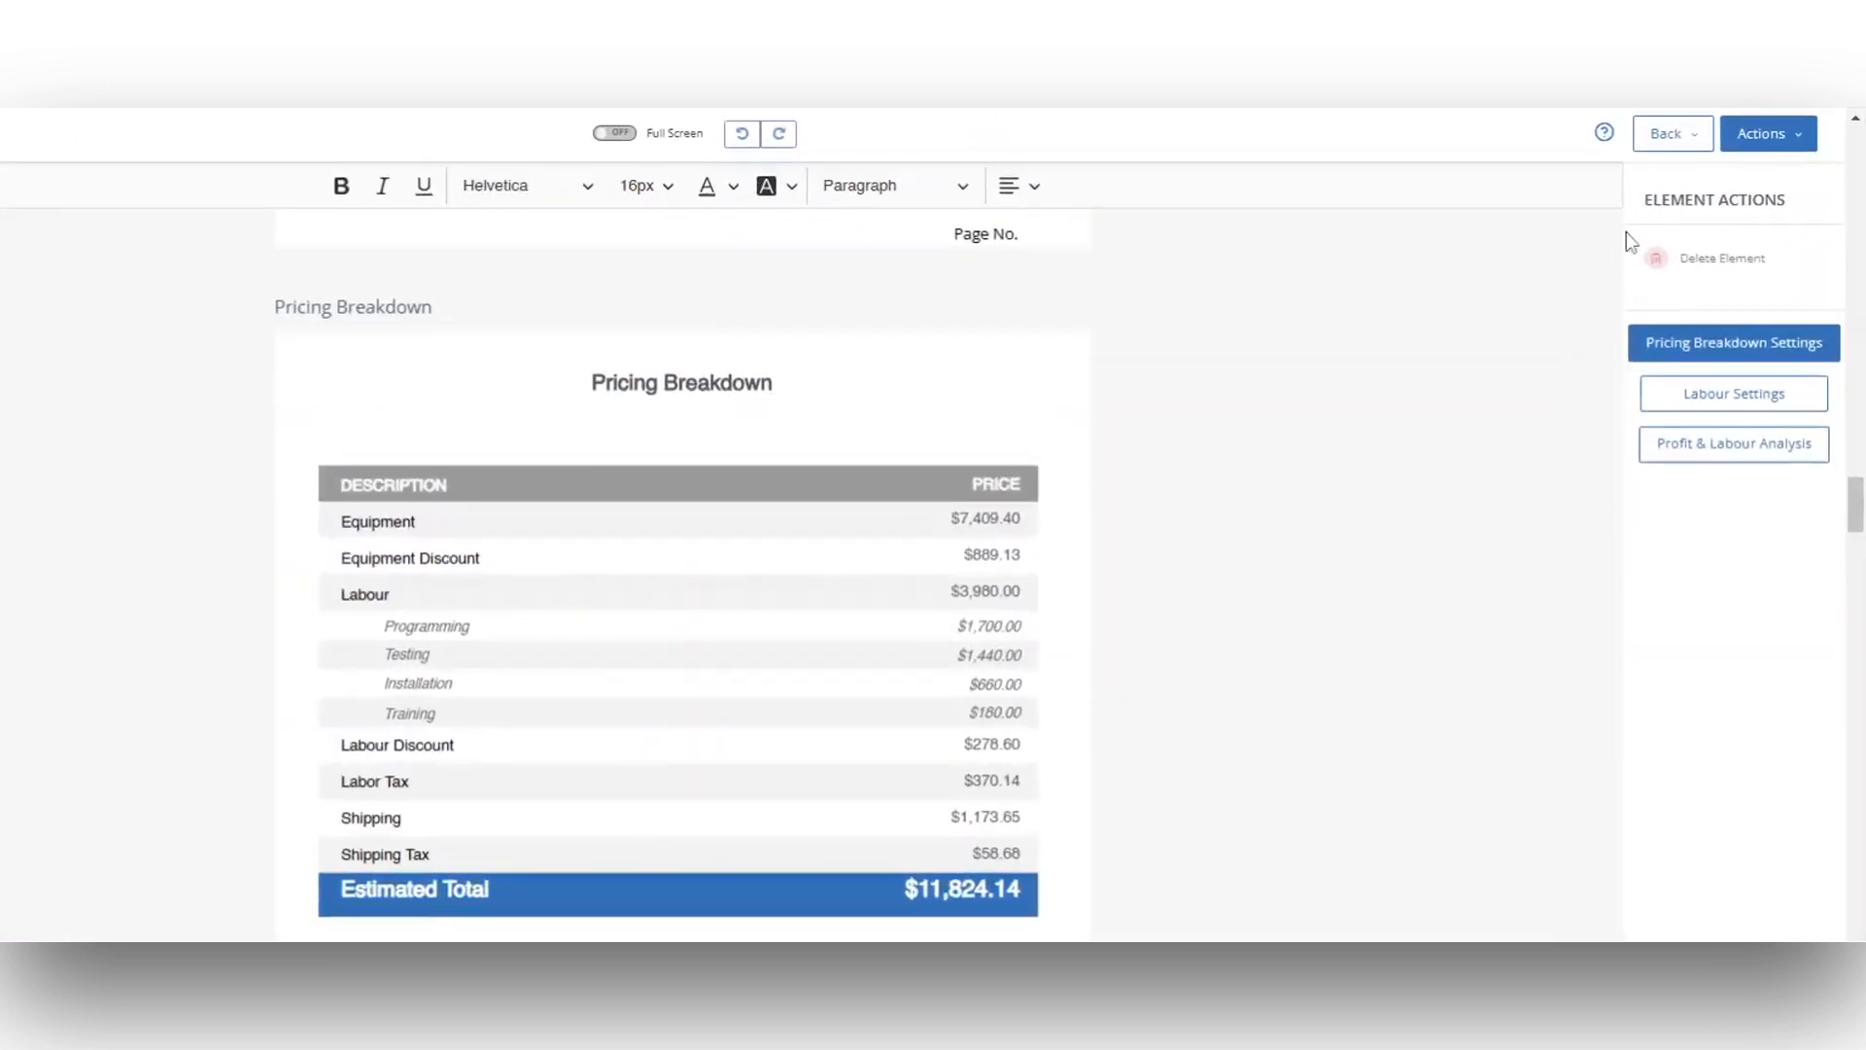
# Step: Open the list of actions available for the proposal
pyautogui.click(1761, 133)
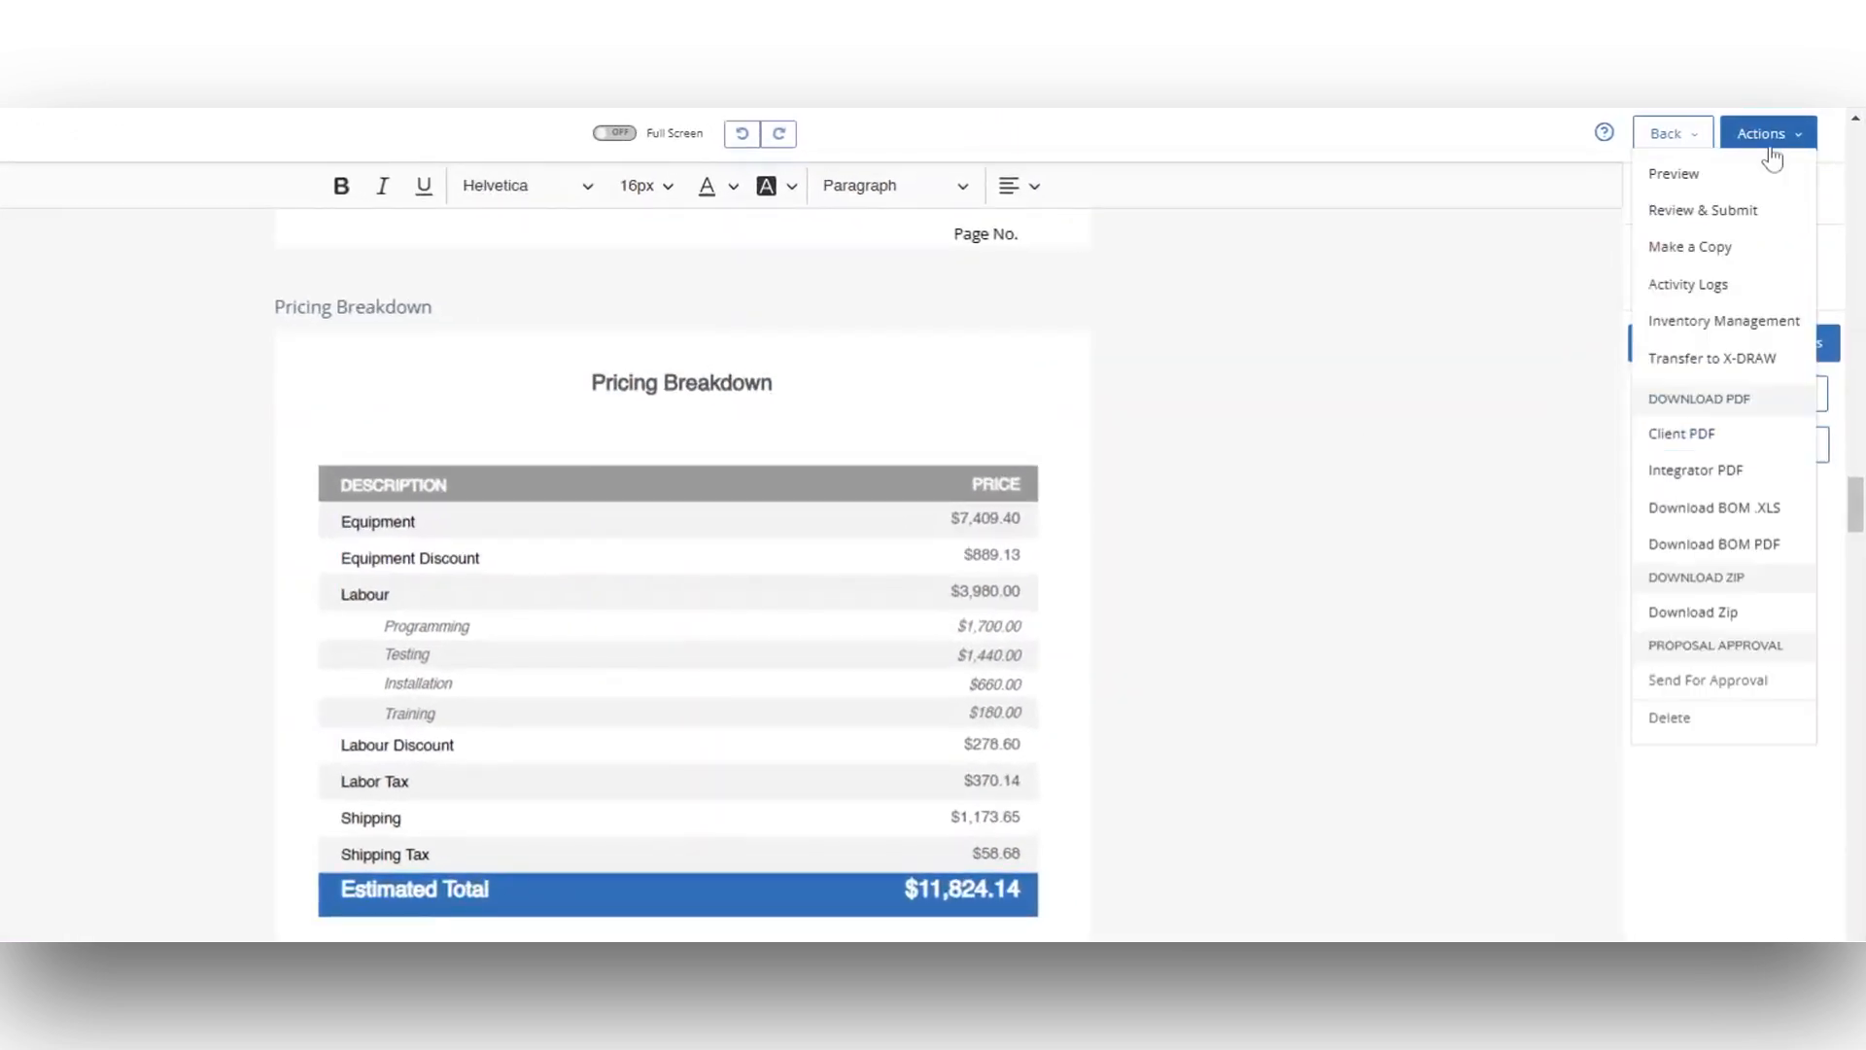